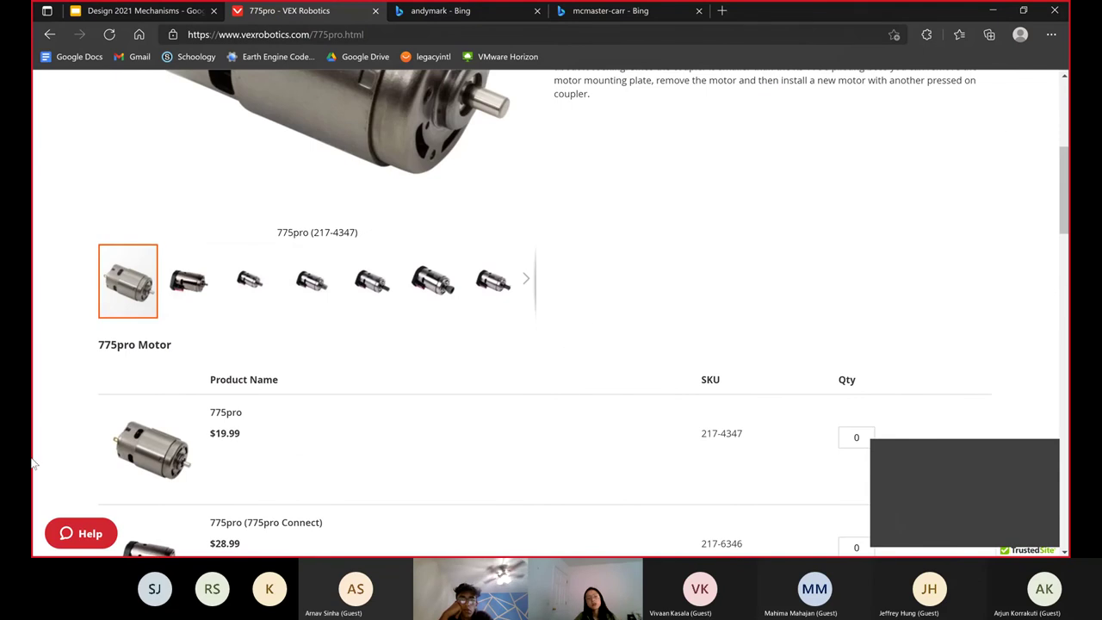
# - Browse the 775pro product page and show its available CAD files
pyautogui.scroll(-7, 404, 344)
pyautogui.scroll(15, 704, 297)
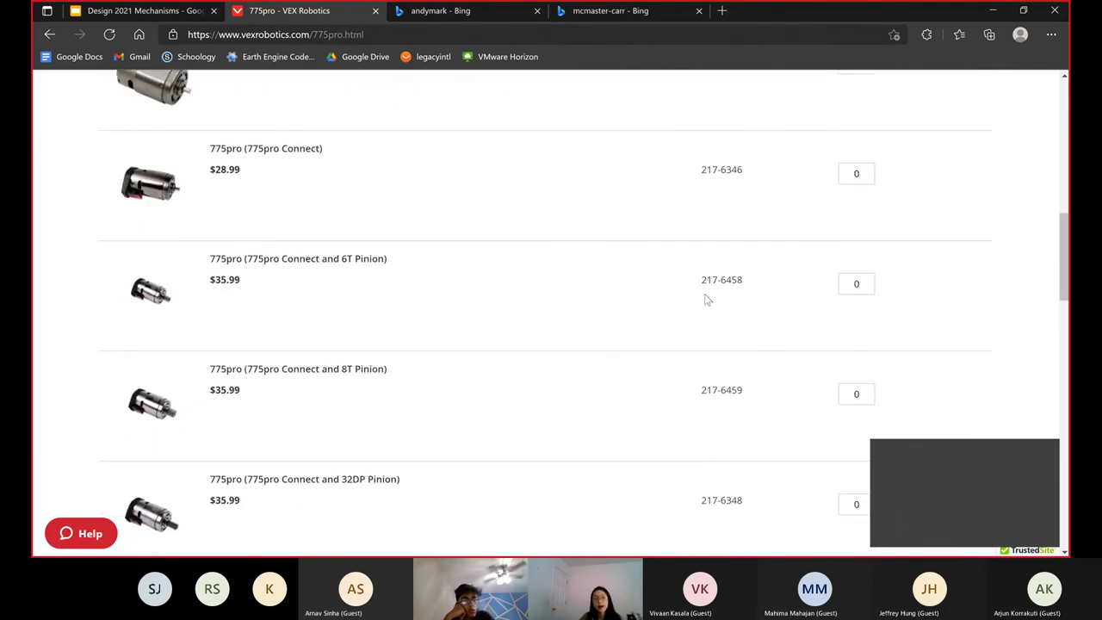
pyautogui.scroll(-20, 642, 357)
pyautogui.scroll(-6, 640, 349)
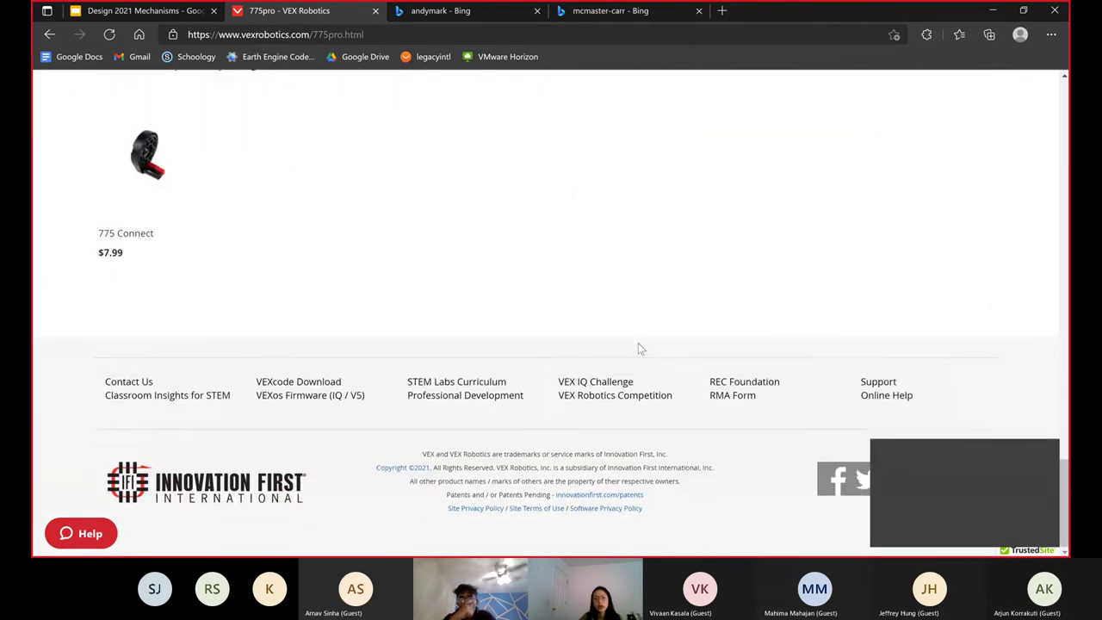
pyautogui.scroll(5, 636, 347)
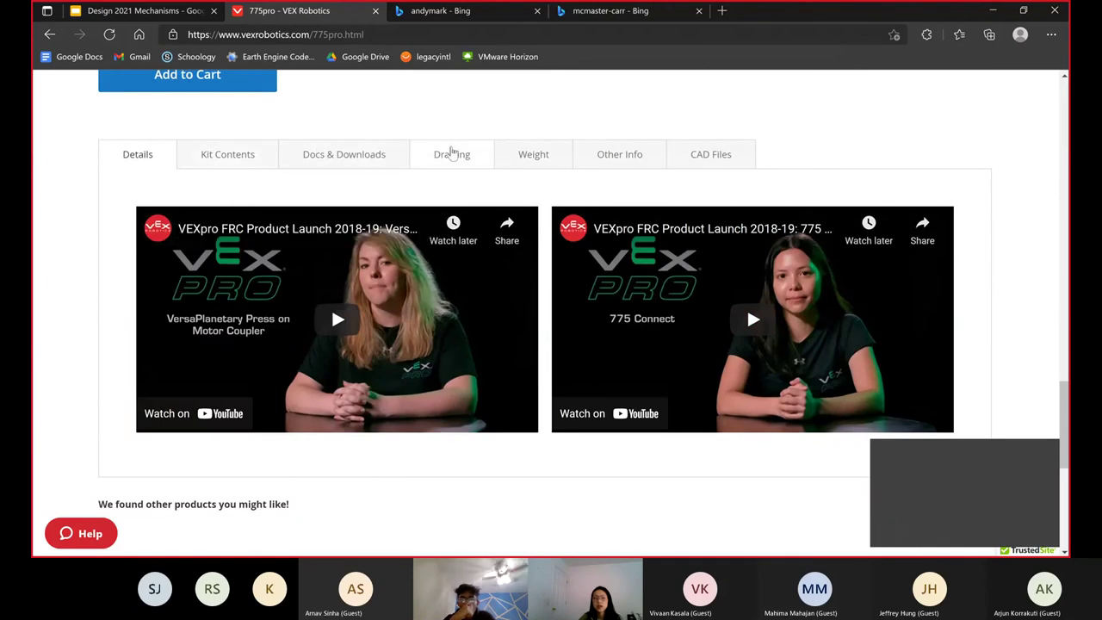
pyautogui.click(706, 153)
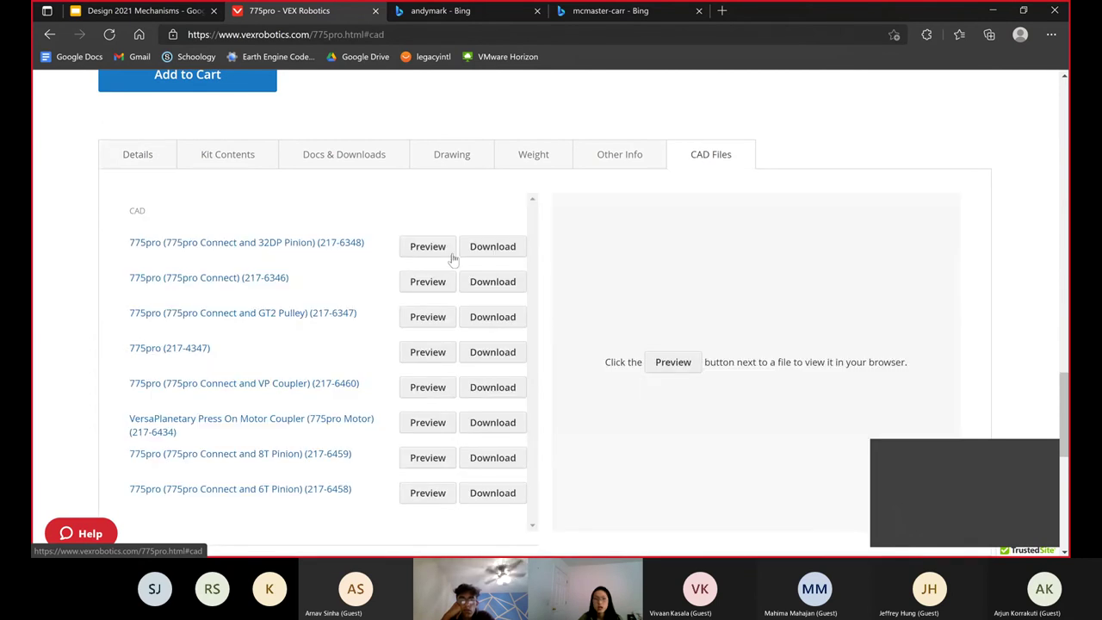
# - Preview the 775pro (775pro Connect and 32DP Pinion) (217-6348) model in 3D and download its CAD file
pyautogui.click(428, 247)
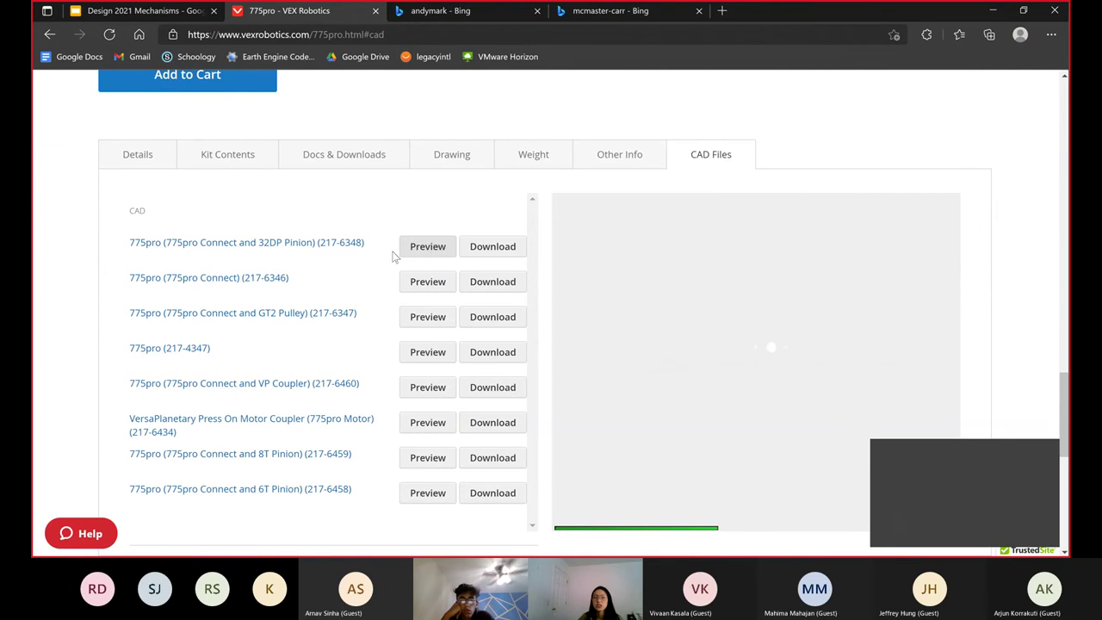
pyautogui.moveTo(915, 352); pyautogui.dragTo(574, 414)
pyautogui.click(867, 202)
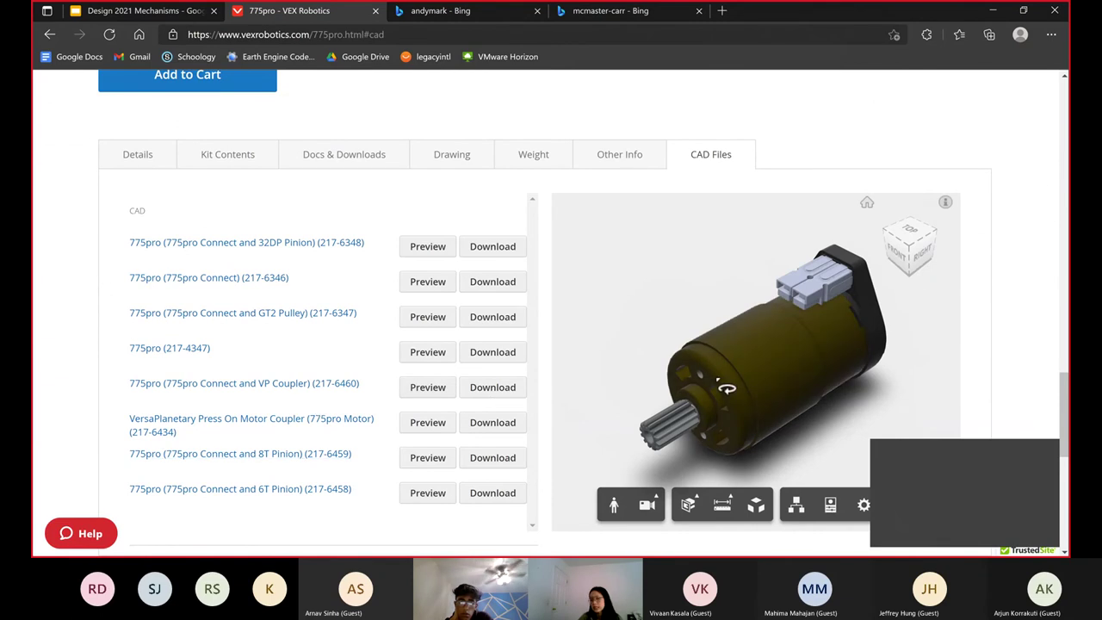
pyautogui.scroll(-2, 284, 371)
pyautogui.scroll(-5, 284, 371)
pyautogui.scroll(7, 723, 414)
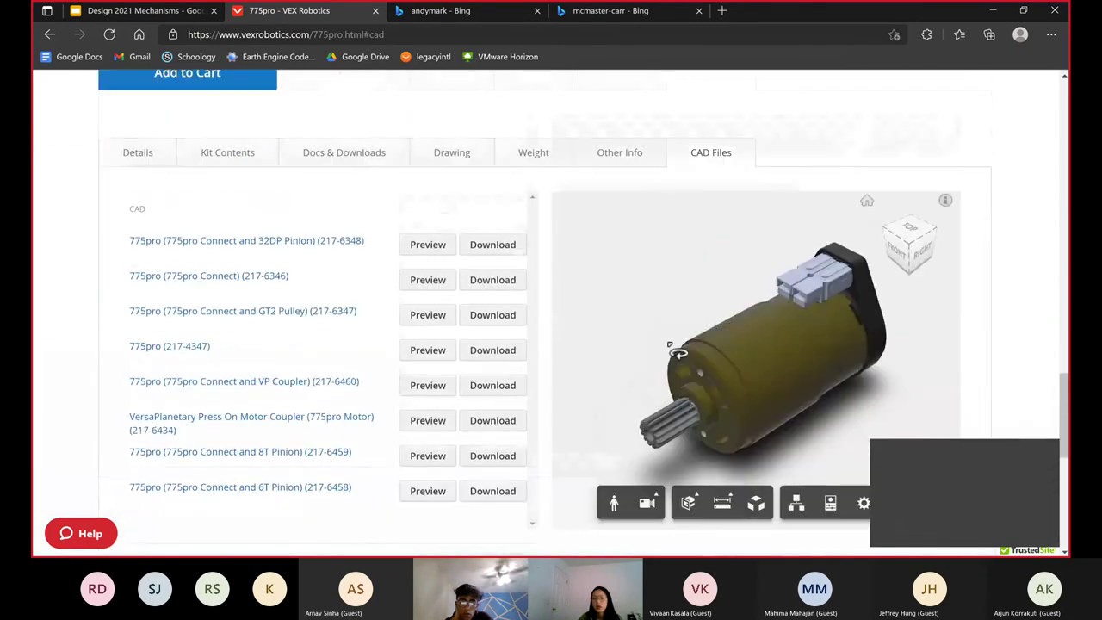
pyautogui.scroll(-1, 748, 396)
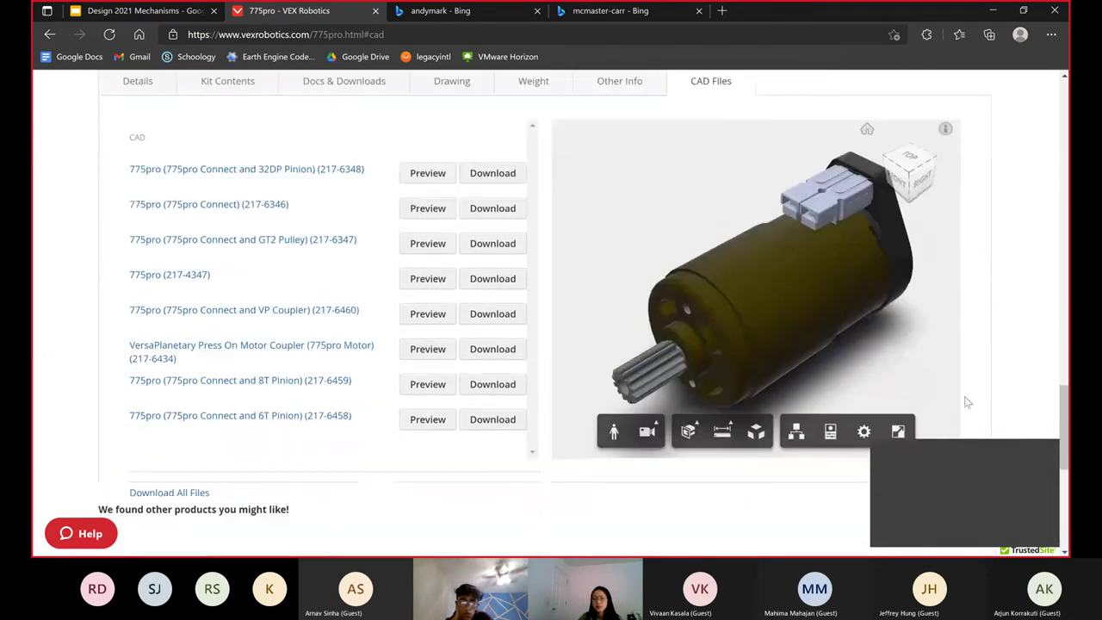
pyautogui.click(499, 179)
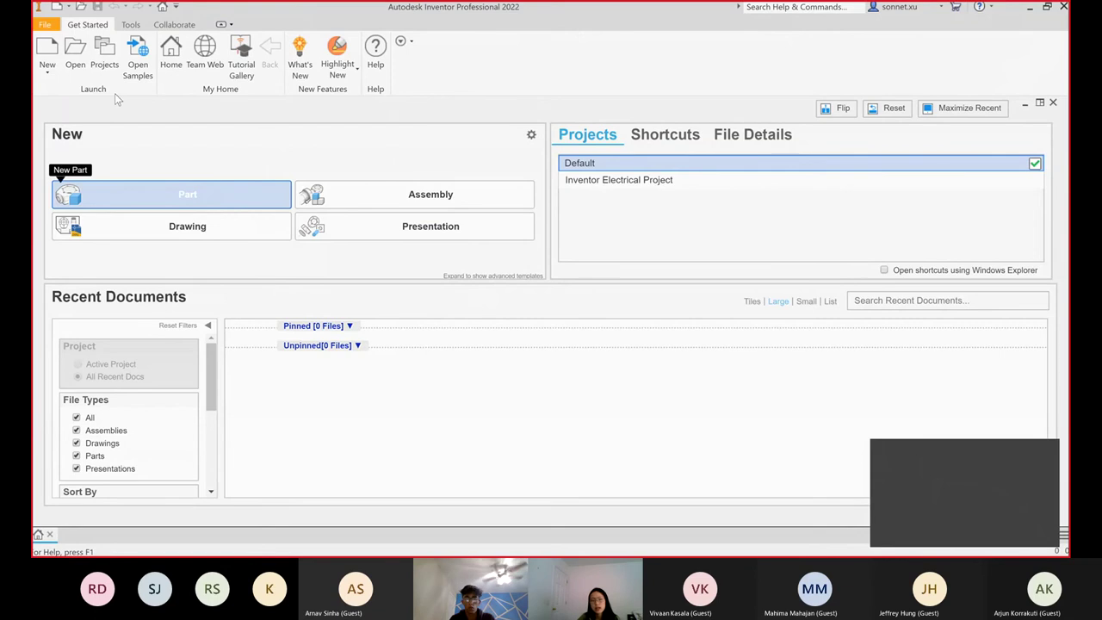
# - In Autodesk Inventor, create a new assembly and browse to the Downloads folder for a component to place
pyautogui.click(415, 195)
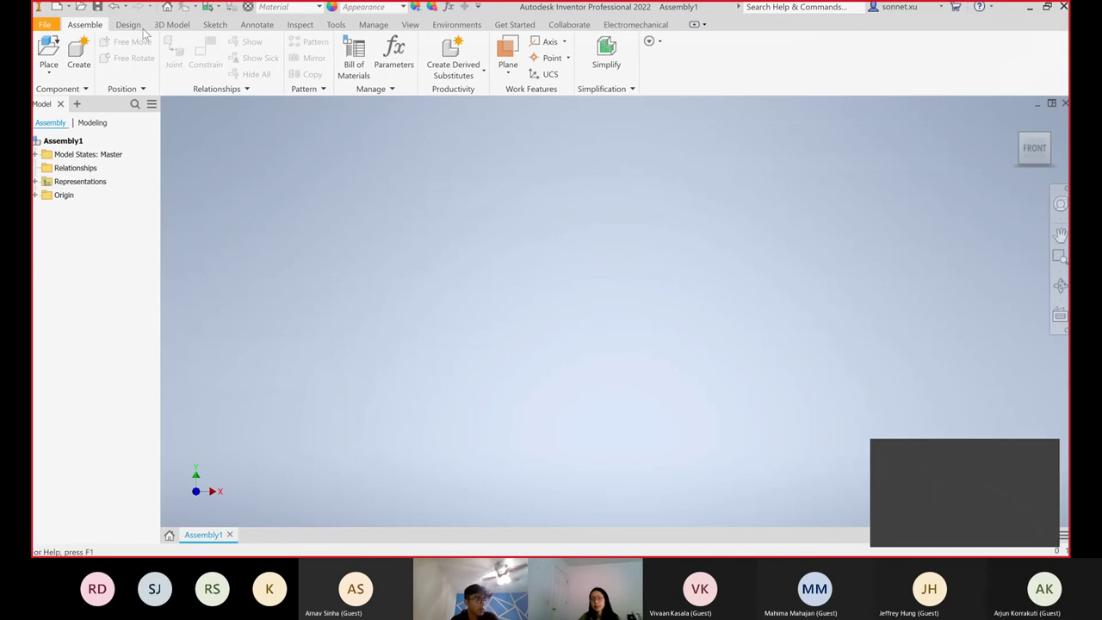
pyautogui.click(49, 47)
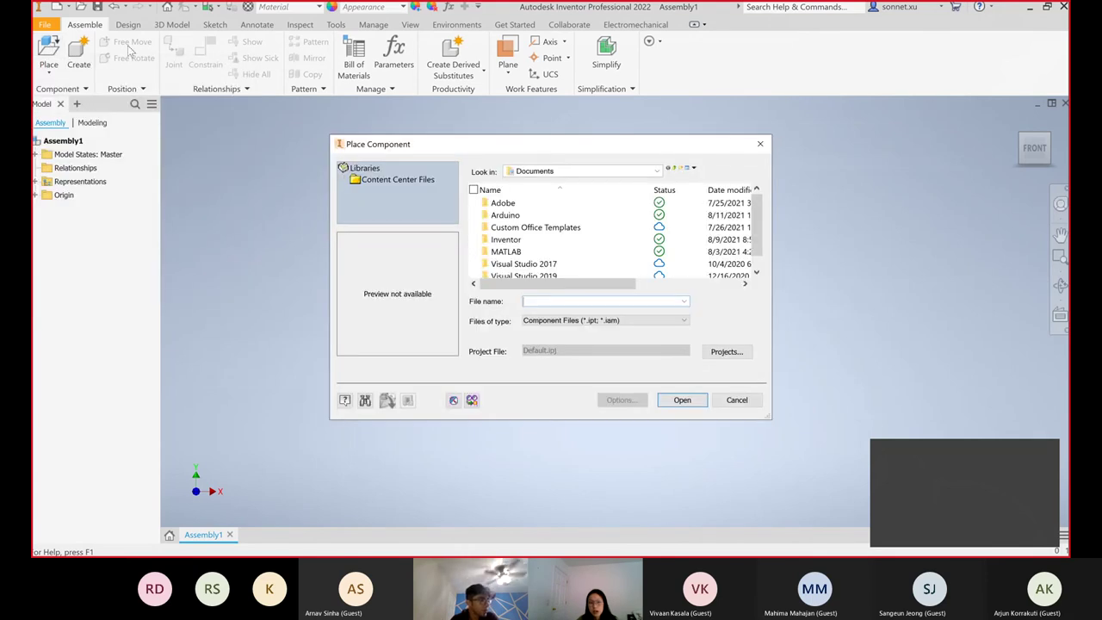
pyautogui.click(561, 172)
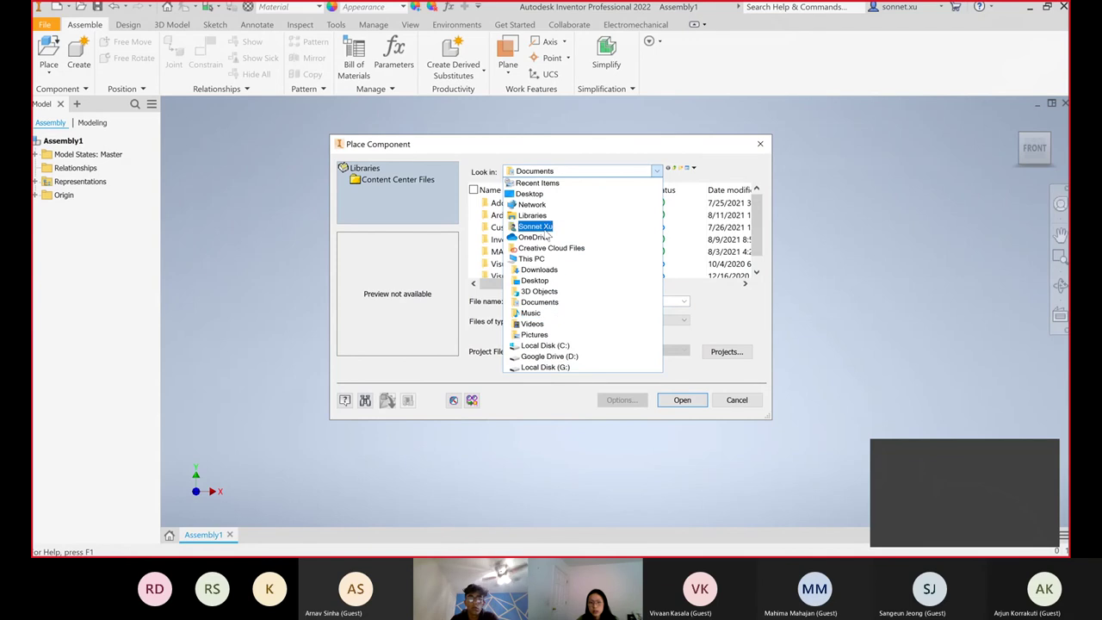
pyautogui.click(535, 226)
pyautogui.scroll(-3, 541, 214)
pyautogui.click(582, 170)
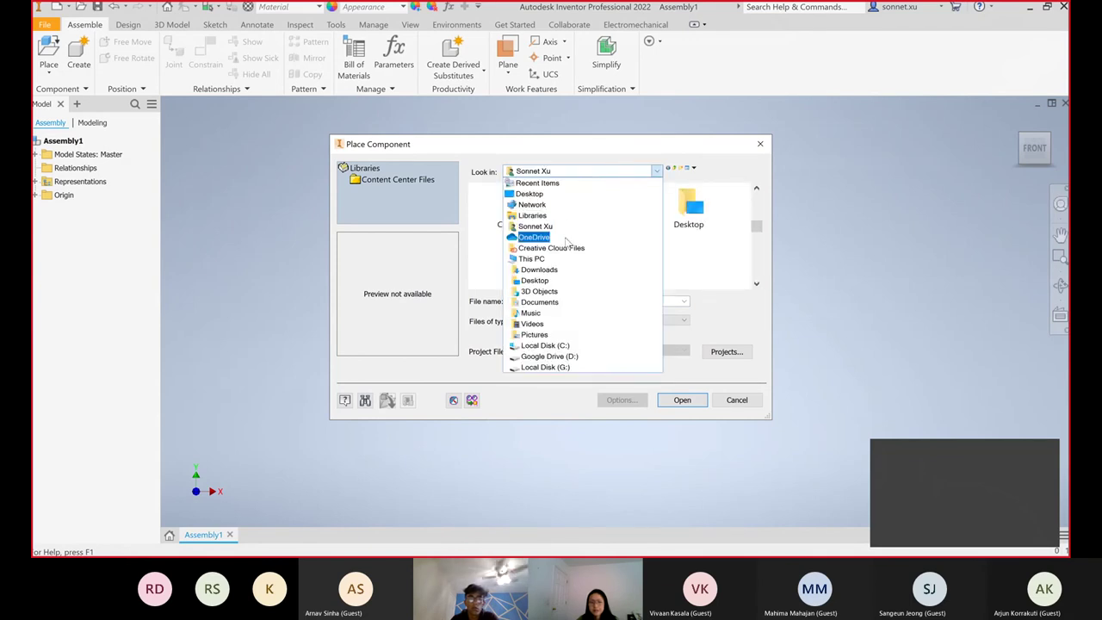
pyautogui.click(542, 270)
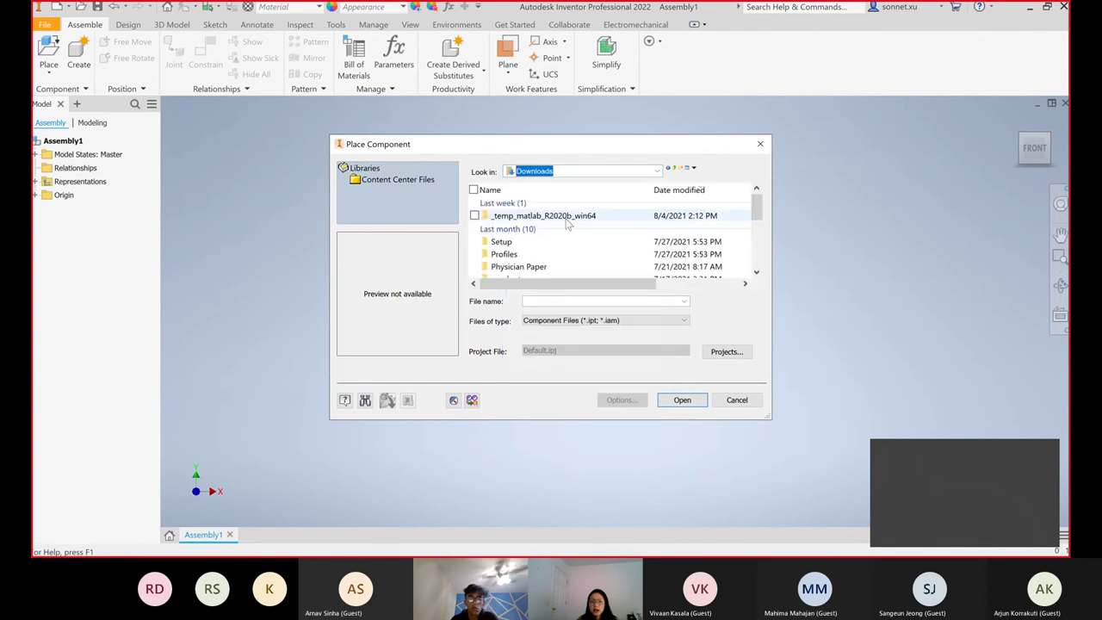
# - Set the file type filter to All Files (*.*) and select the downloaded 775pro (775pro Connect and 32DP Pinion) file
pyautogui.click(603, 320)
pyautogui.click(565, 325)
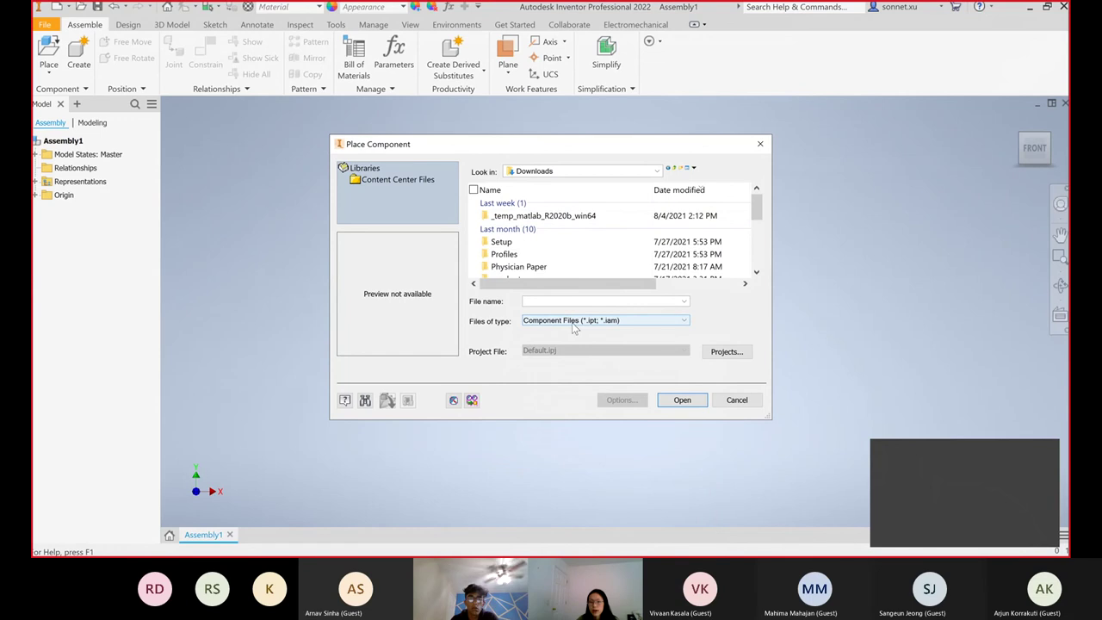
pyautogui.click(574, 326)
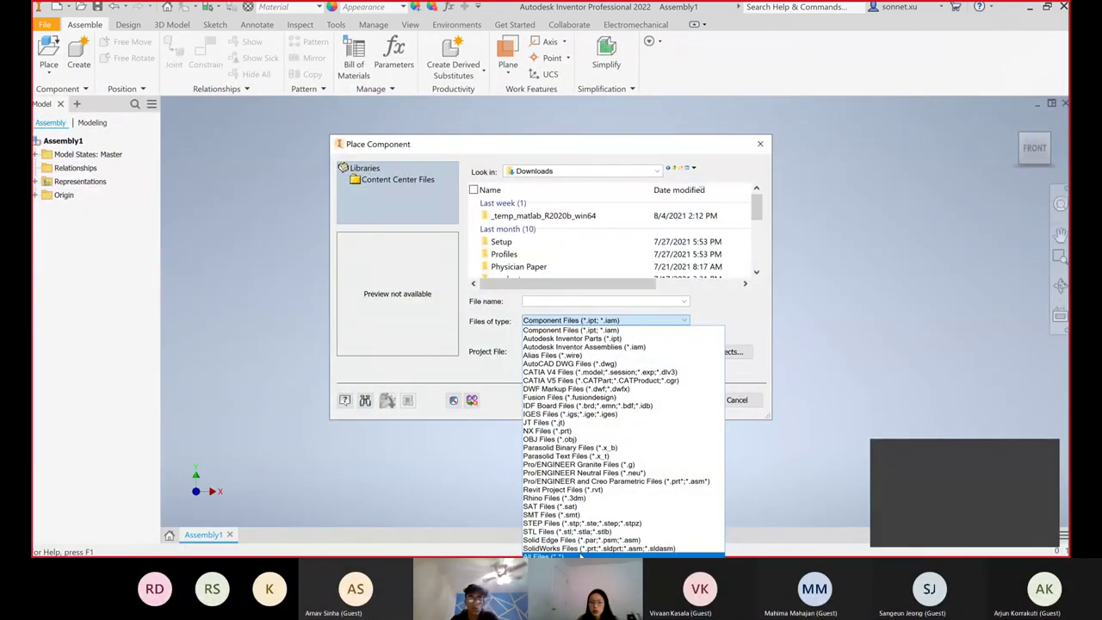
pyautogui.click(580, 555)
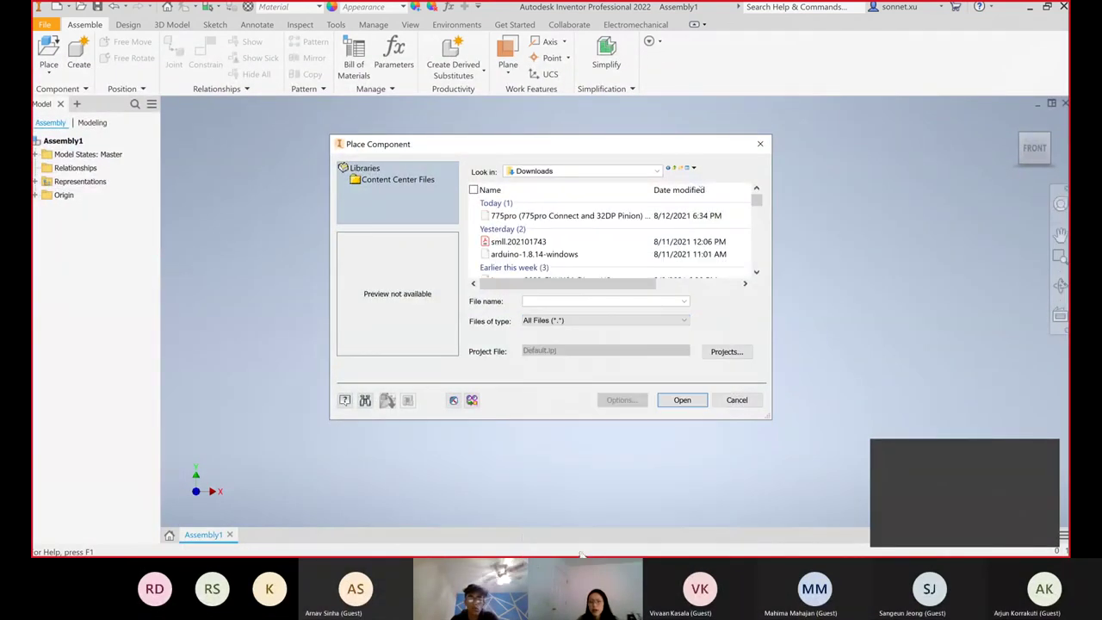
pyautogui.click(594, 220)
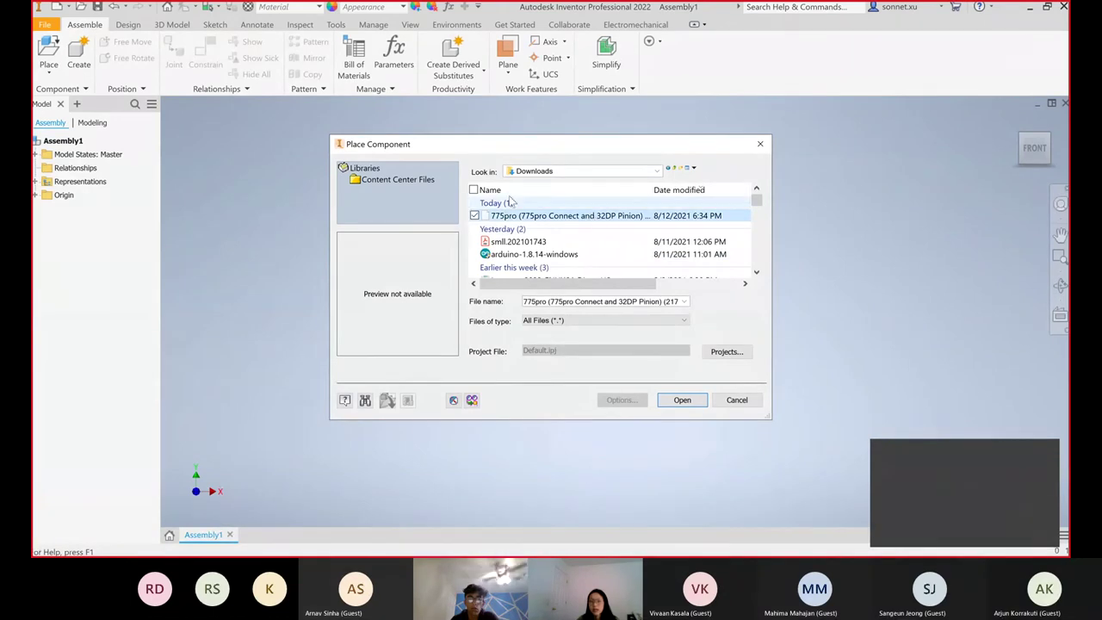
pyautogui.click(684, 301)
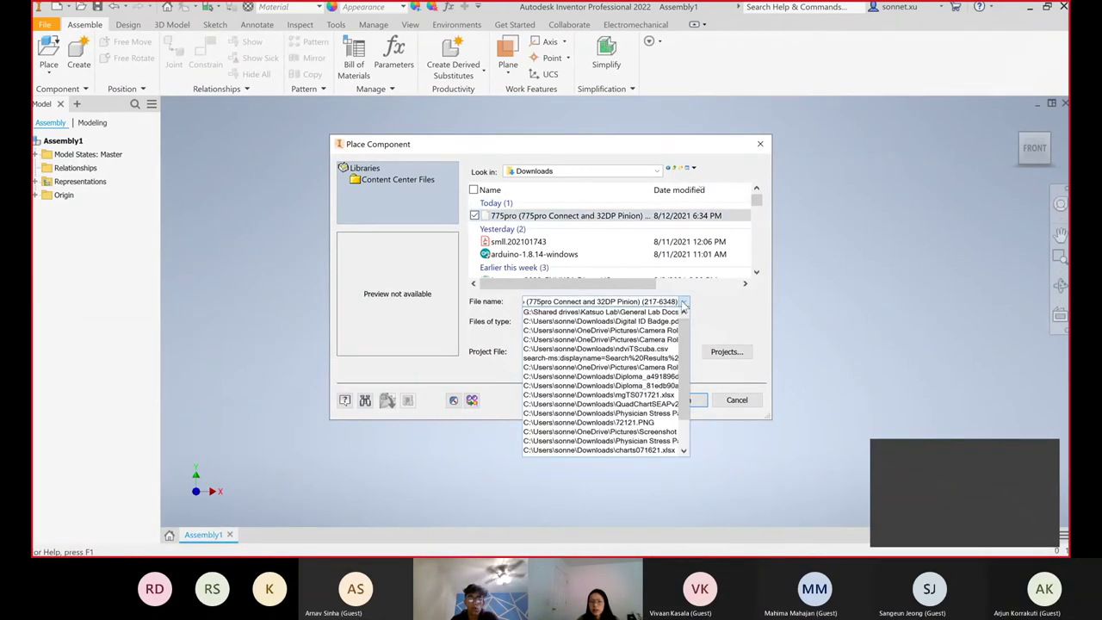
pyautogui.click(684, 301)
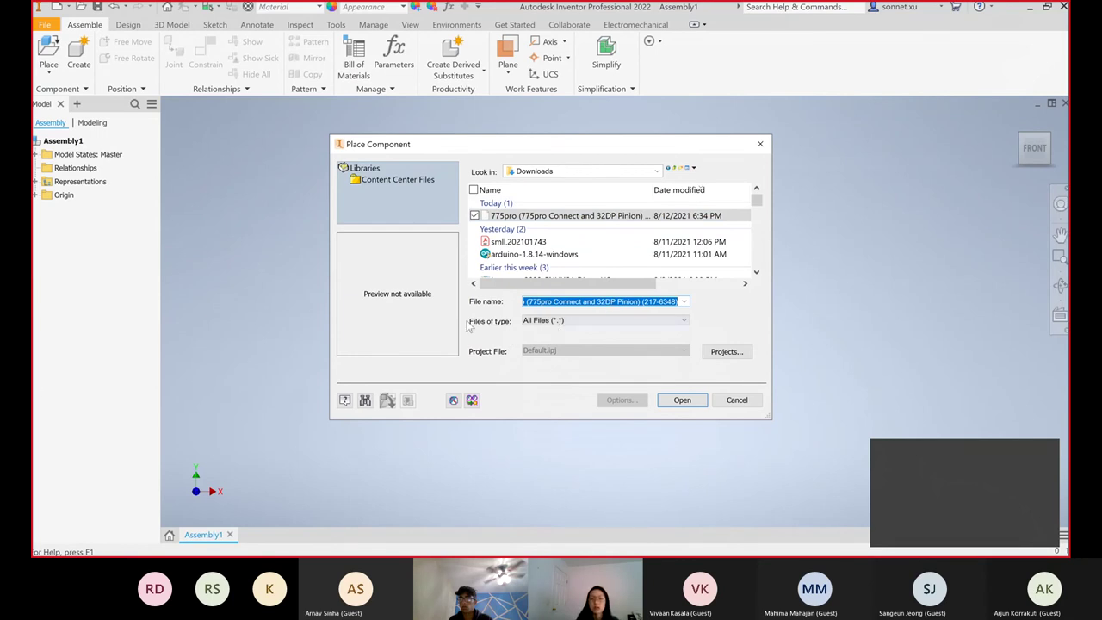
pyautogui.click(538, 320)
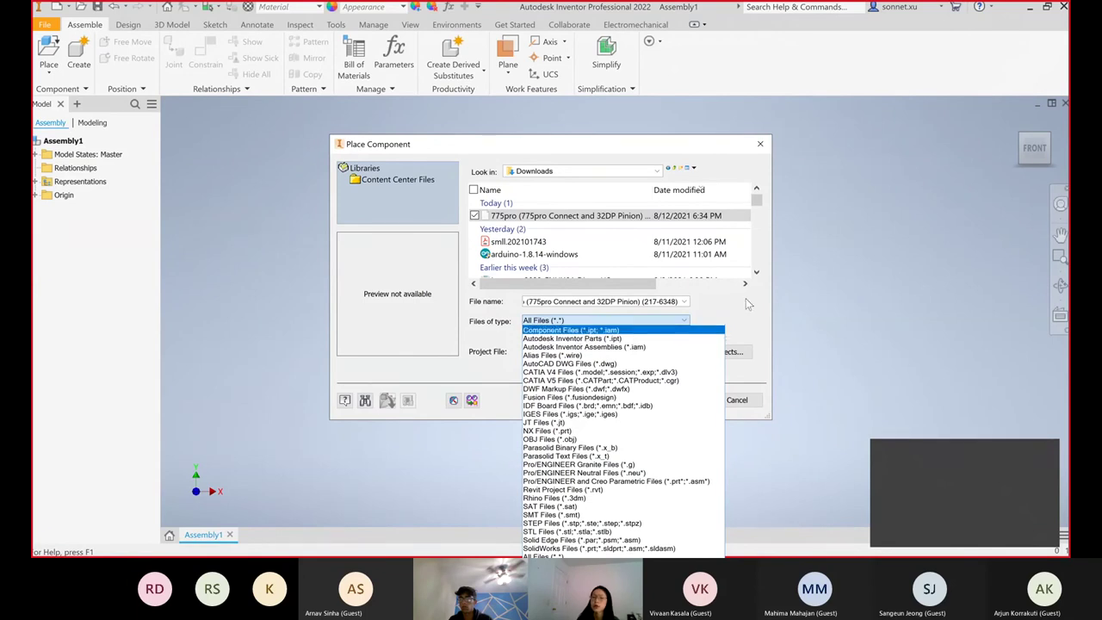
pyautogui.click(785, 246)
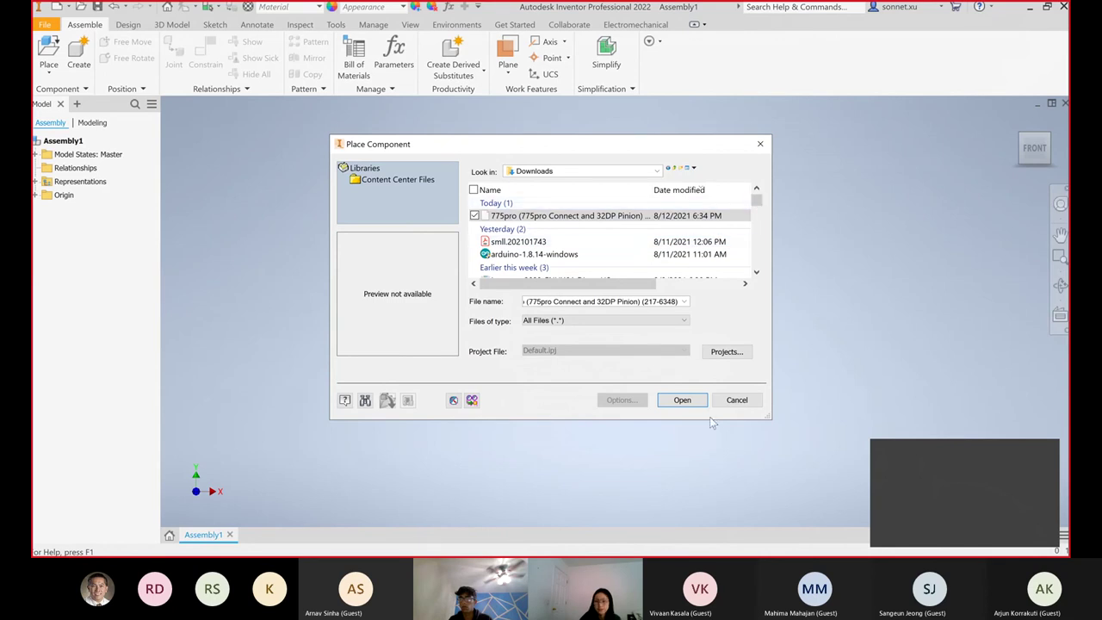
# - Import the 775pro STEP file with the Convert Model option and place the first motor in the assembly
pyautogui.click(682, 401)
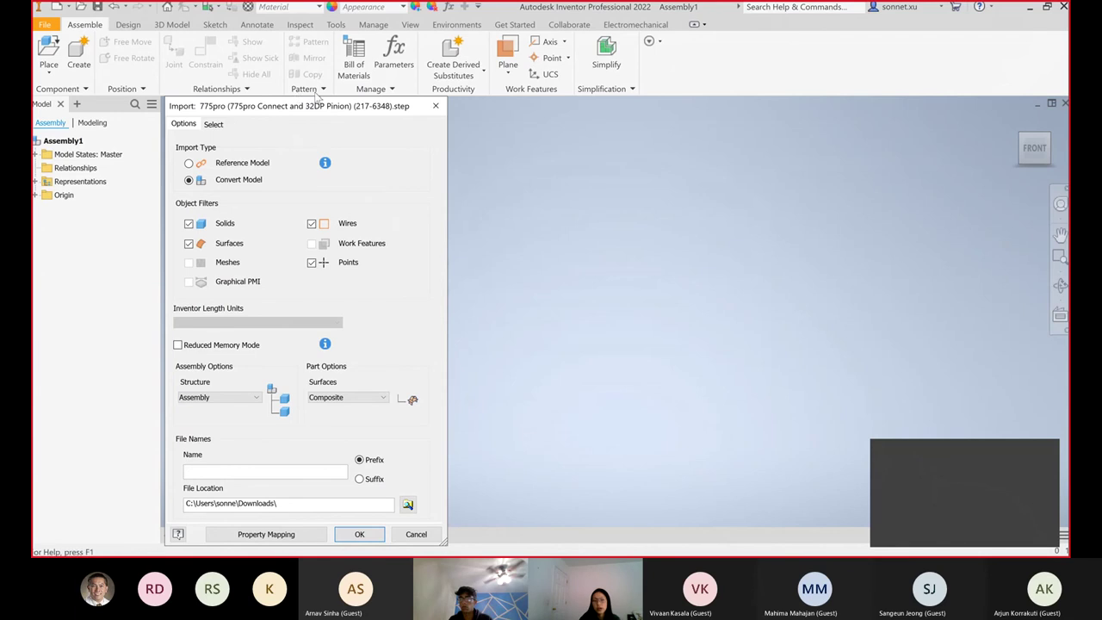
pyautogui.click(366, 533)
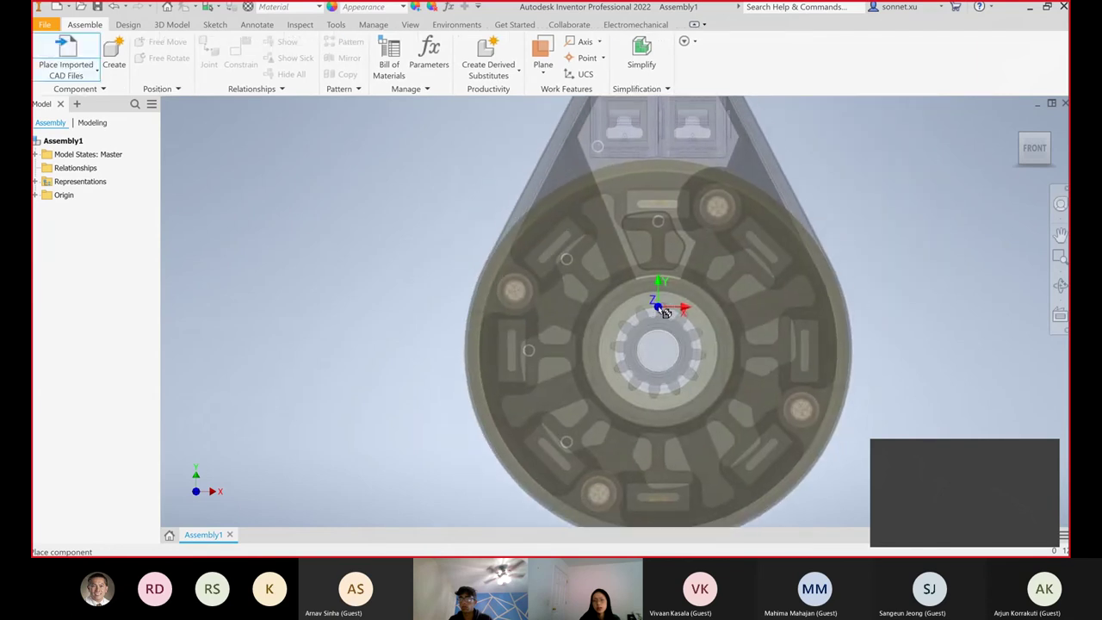
pyautogui.click(665, 313)
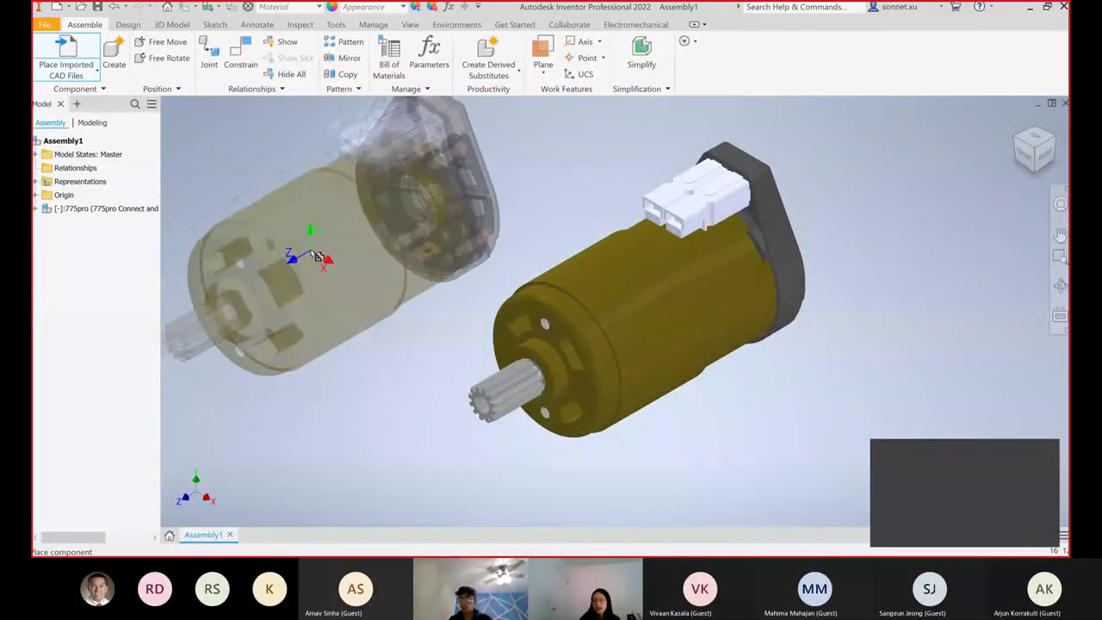
# - Place three more copies of the 775pro motor around the first one
pyautogui.click(334, 212)
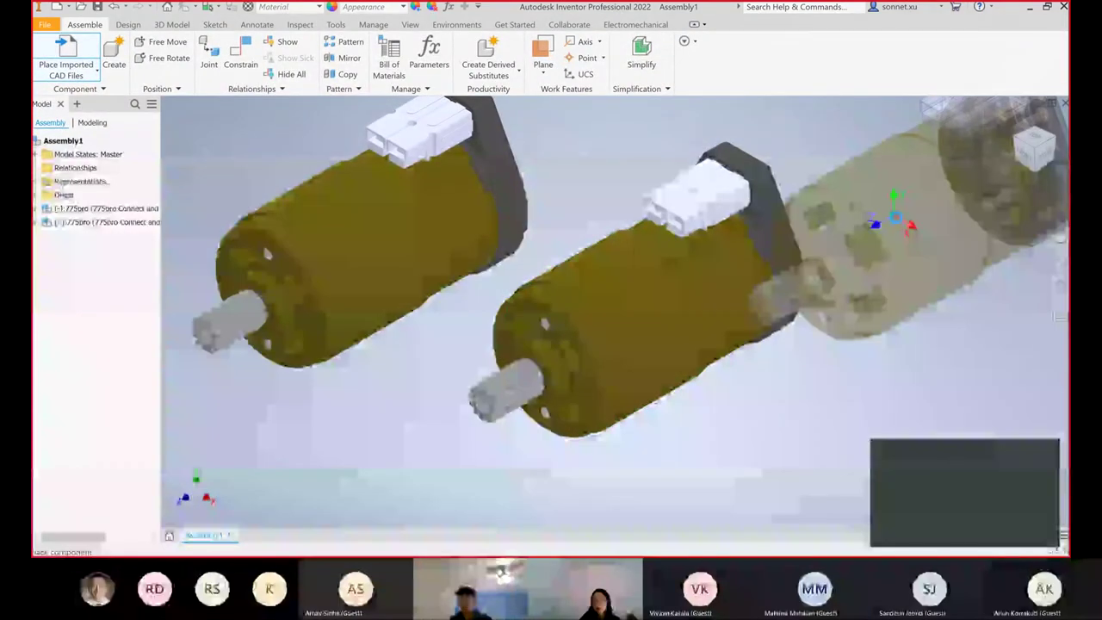
pyautogui.click(891, 217)
pyautogui.click(345, 378)
pyautogui.scroll(3, 470, 373)
pyautogui.scroll(-8, 469, 379)
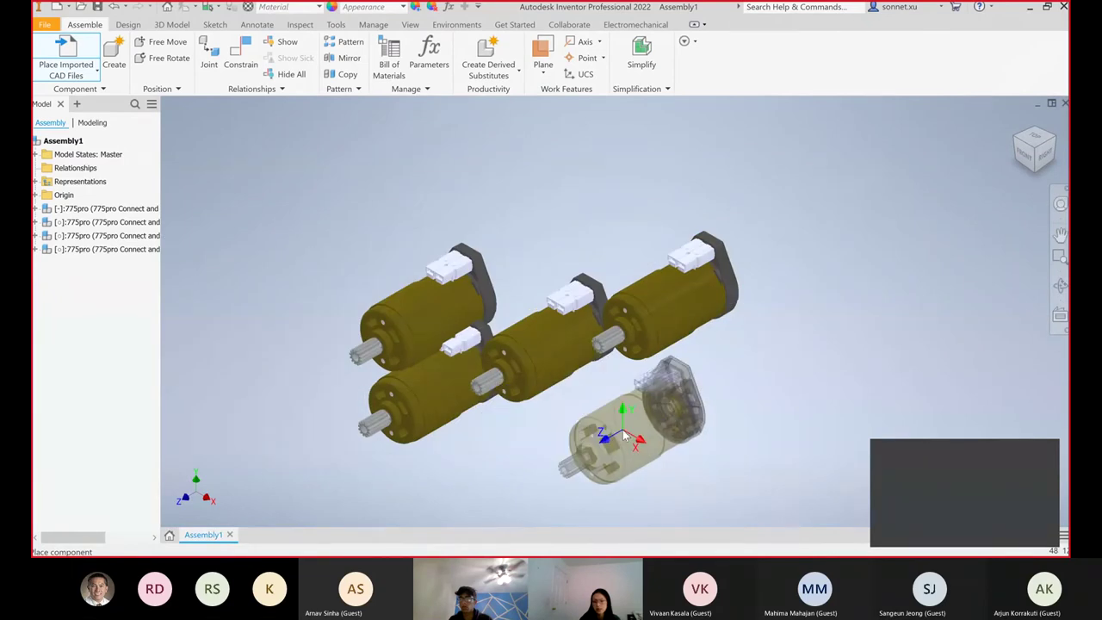
# - Place one motor copy rotated 90° about Z, and another with a further 90° rotation about Y
pyautogui.rightClick(626, 437)
pyautogui.click(659, 412)
pyautogui.click(659, 415)
pyautogui.rightClick(840, 274)
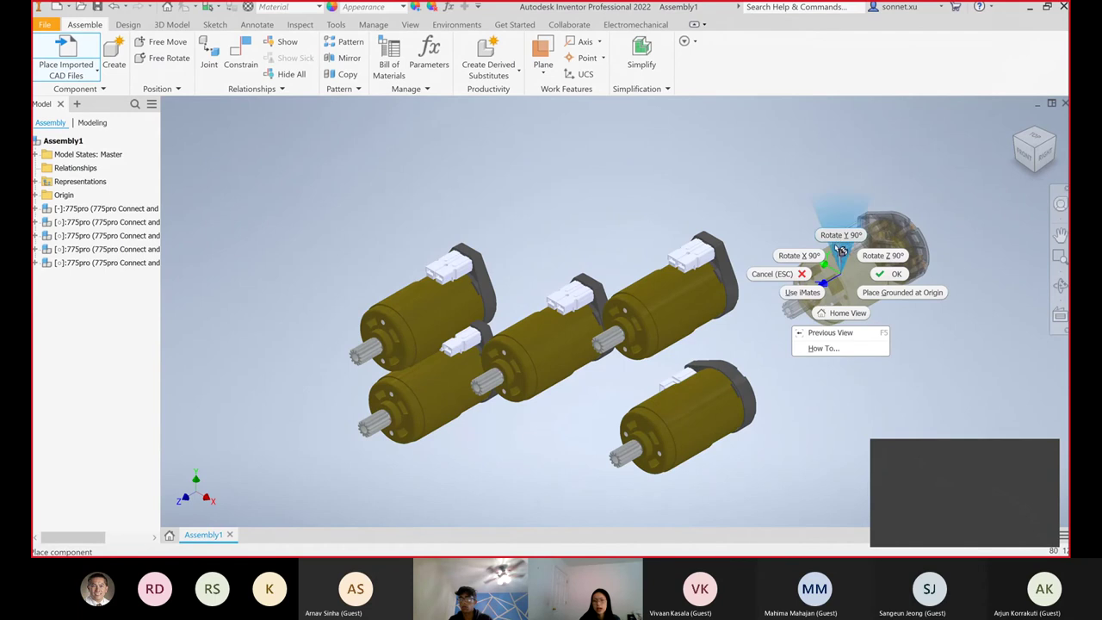
pyautogui.click(839, 243)
pyautogui.click(836, 258)
# - Rotate the motor being placed 90° about X, place three copies in that orientation, and end the placement
pyautogui.rightClick(639, 154)
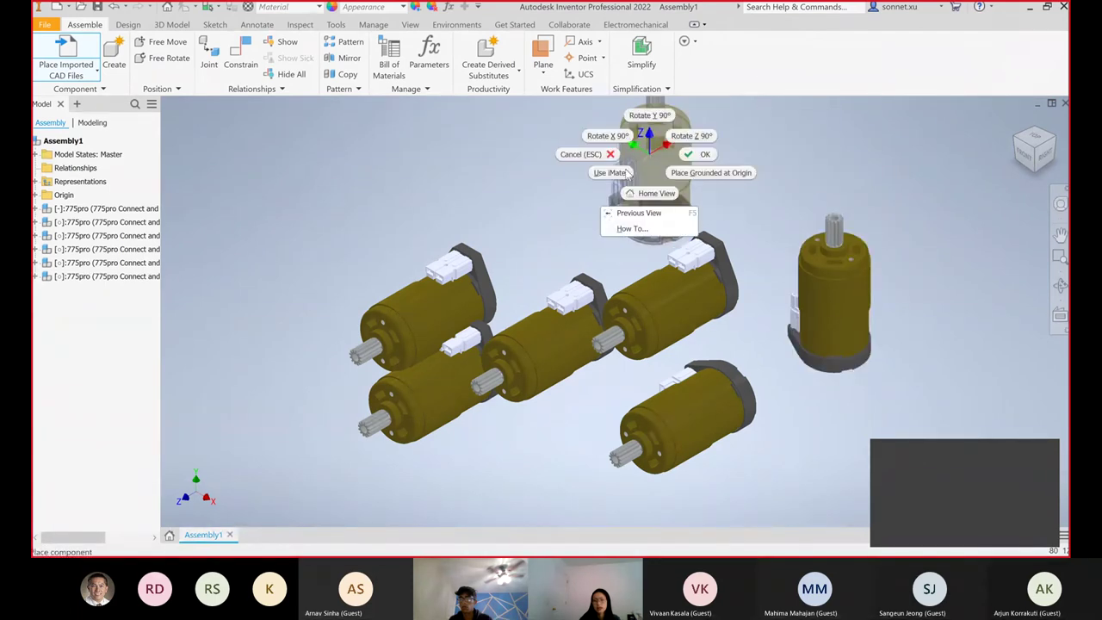
pyautogui.click(608, 136)
pyautogui.click(564, 191)
pyautogui.click(809, 166)
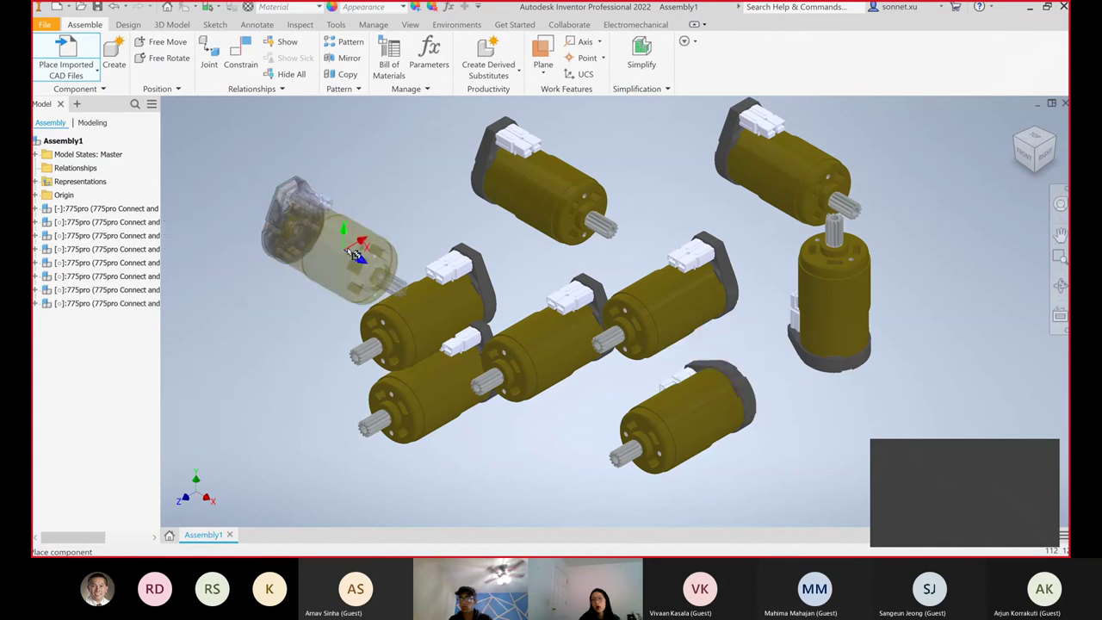
pyautogui.click(351, 255)
pyautogui.rightClick(419, 215)
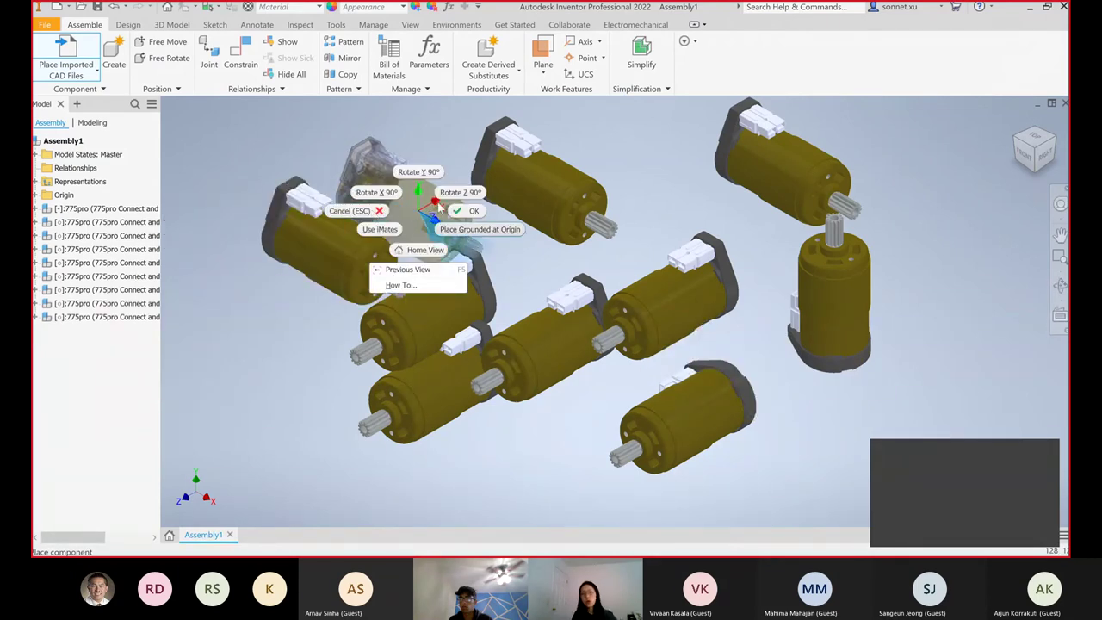
pyautogui.click(420, 295)
pyautogui.press('Escape')
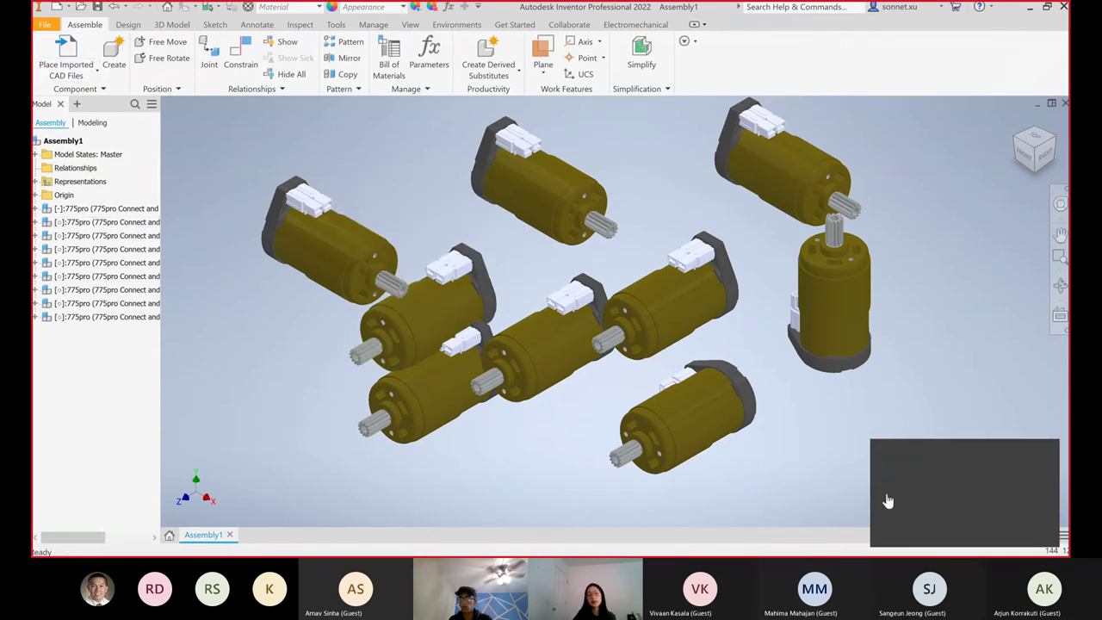
# - Delete all the motor copies except the last one placed, at the far left of the group
pyautogui.moveTo(814, 479); pyautogui.dragTo(471, 124)
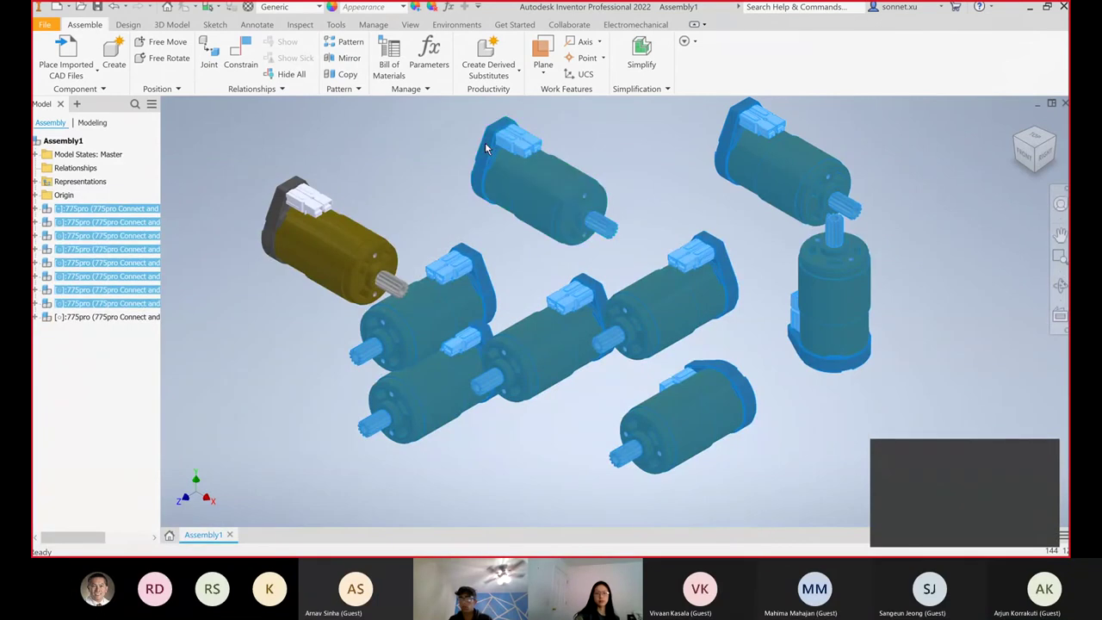
pyautogui.press('Delete')
pyautogui.click(85, 208)
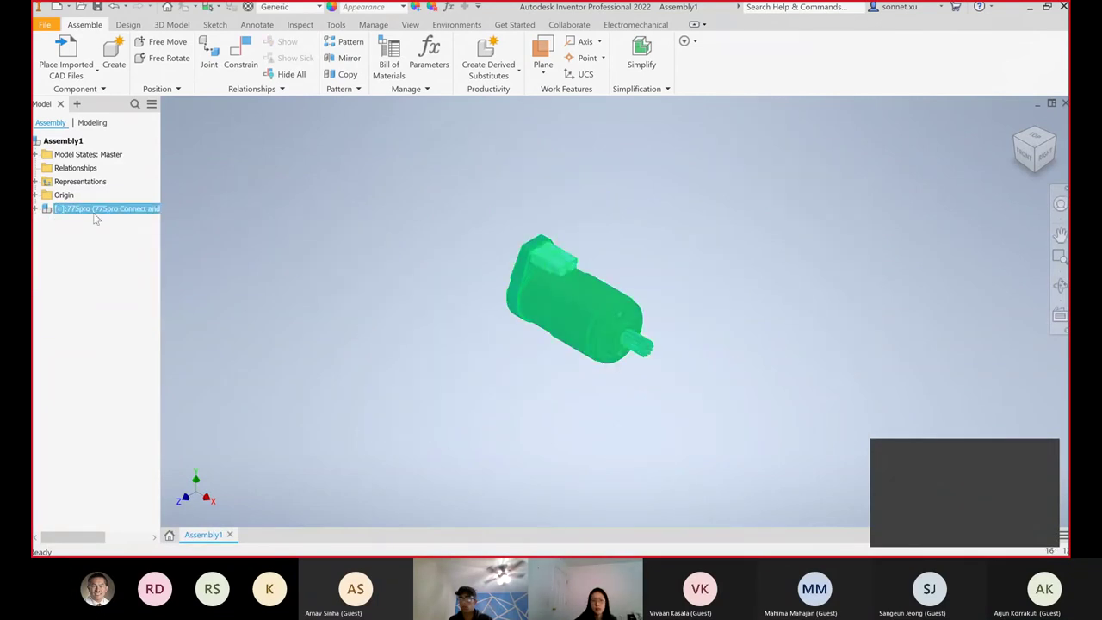
pyautogui.click(148, 298)
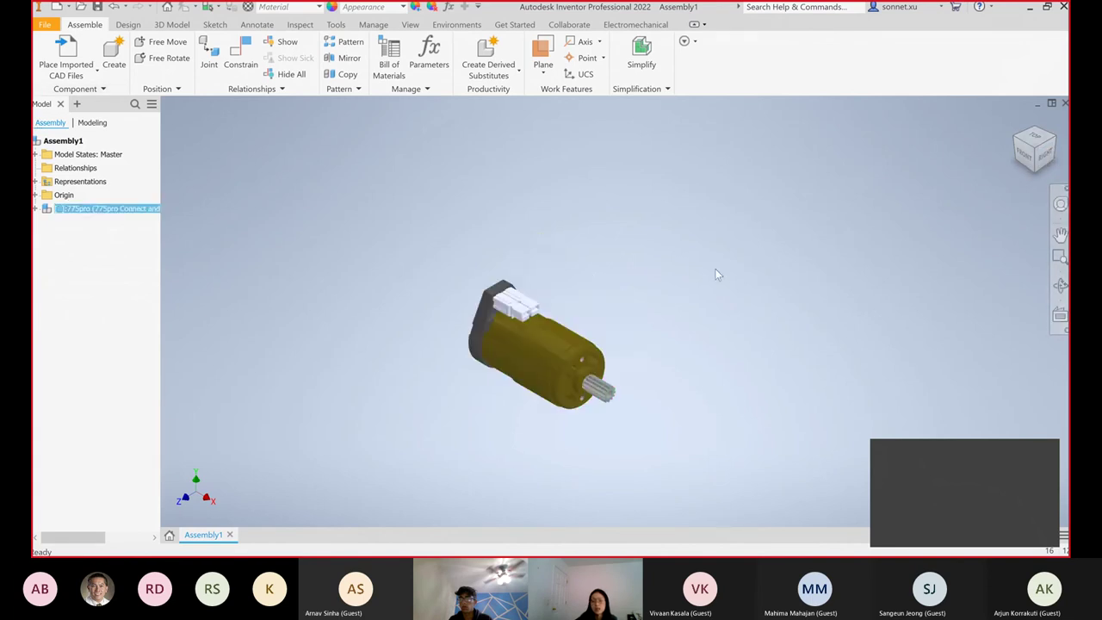
# - Move the remaining 775pro motor toward the middle of the view and ground it
pyautogui.moveTo(564, 336); pyautogui.dragTo(628, 344)
pyautogui.click(748, 283)
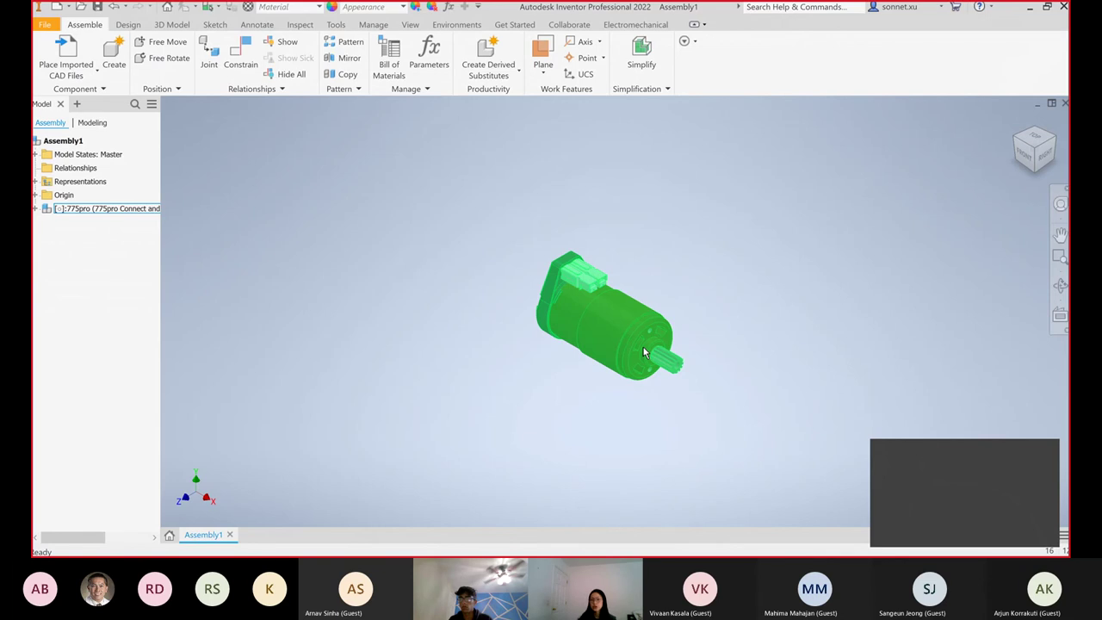
pyautogui.rightClick(641, 345)
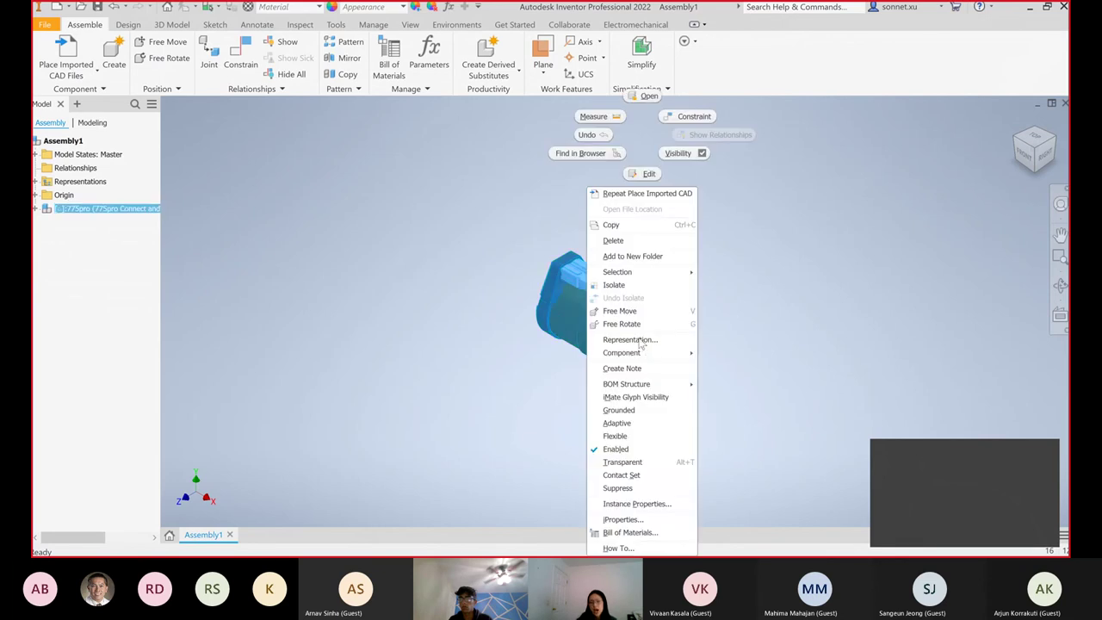
pyautogui.click(634, 414)
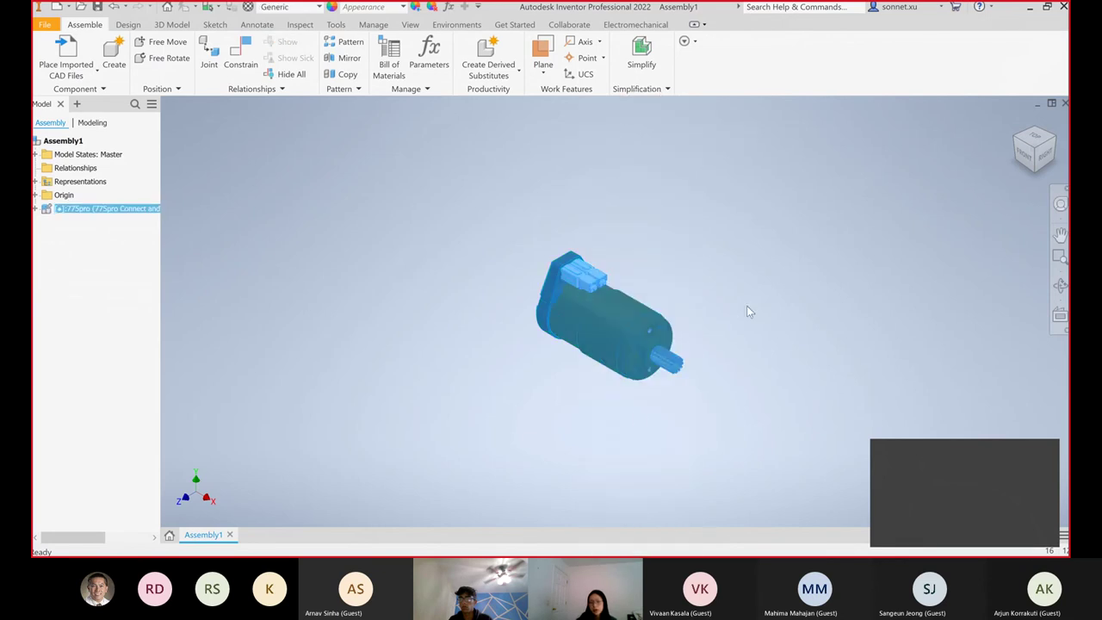
pyautogui.click(405, 304)
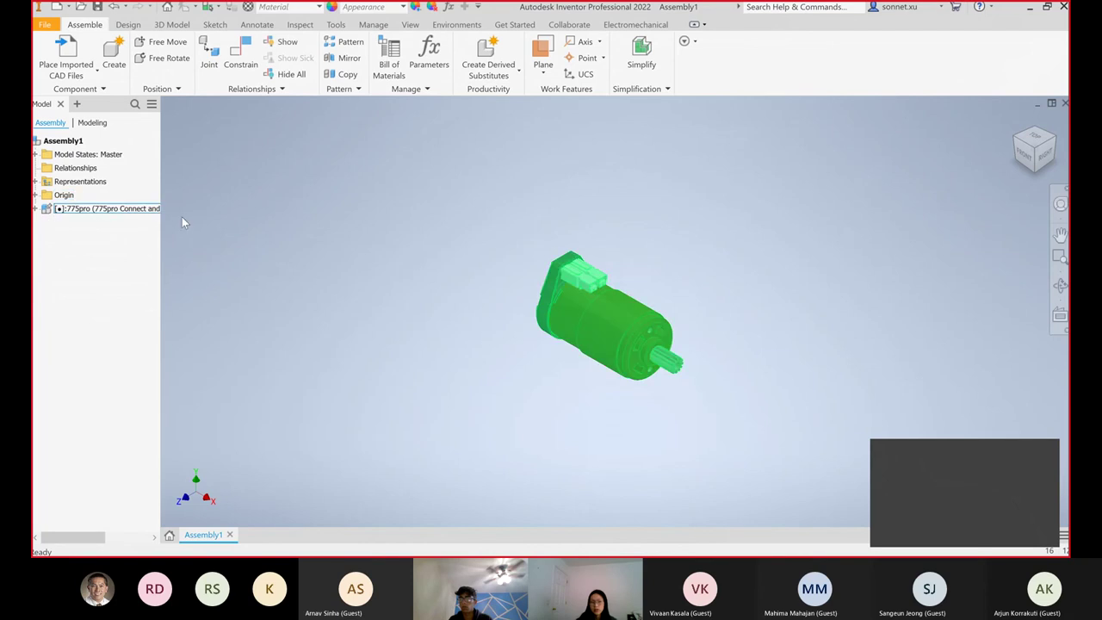
pyautogui.click(86, 210)
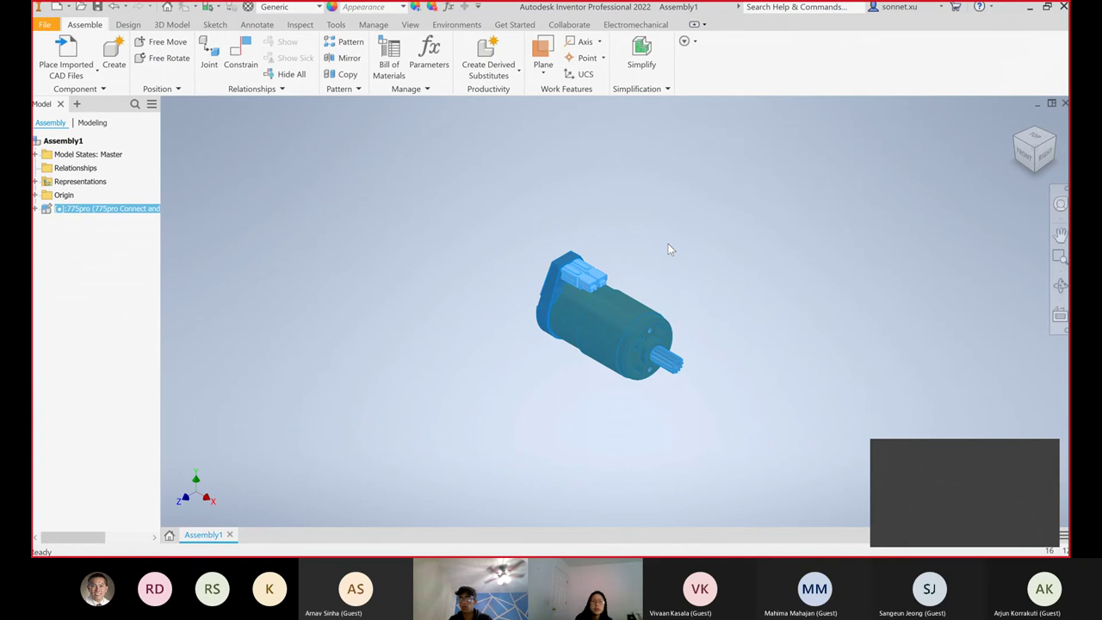
pyautogui.click(529, 209)
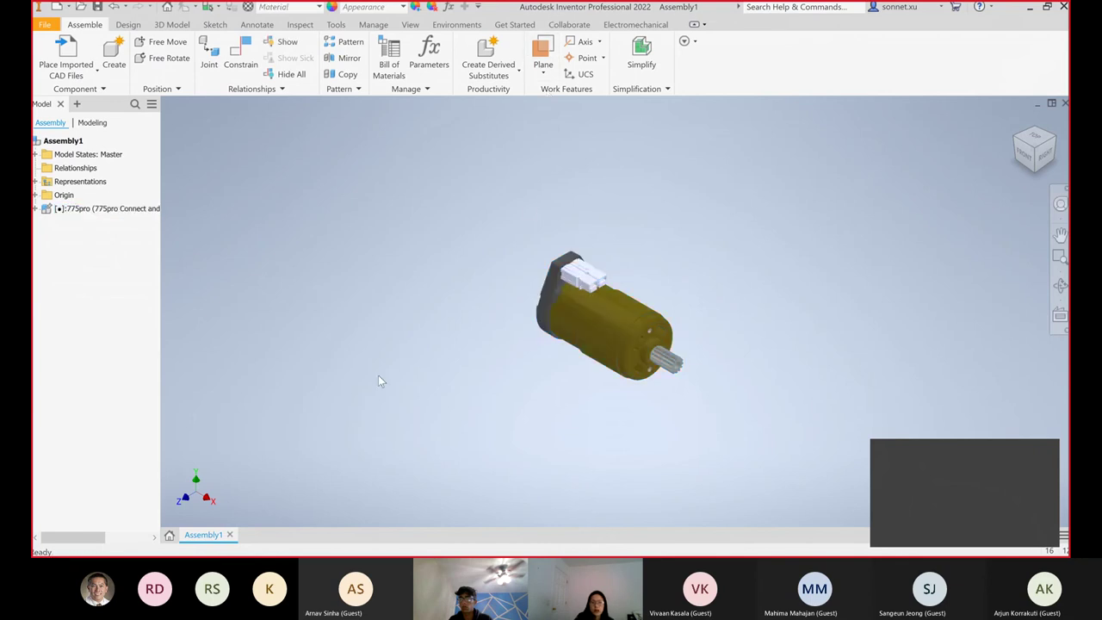
# - Examine the assembly, motion, transitional and constraint set options for placing a constraint, then cancel without applying one
pyautogui.click(243, 67)
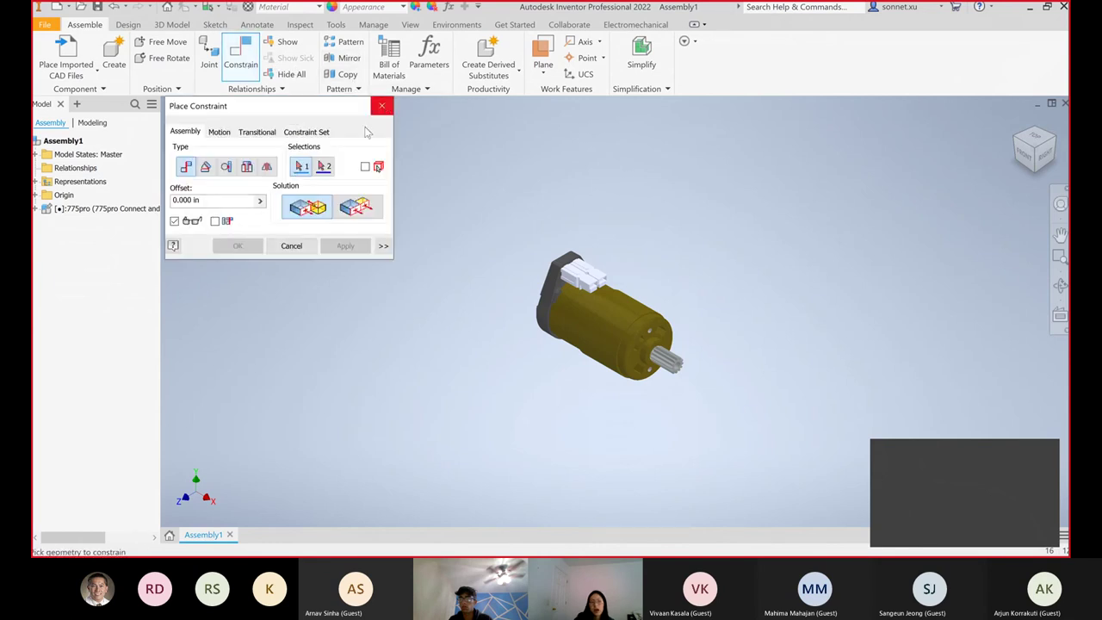
pyautogui.click(219, 132)
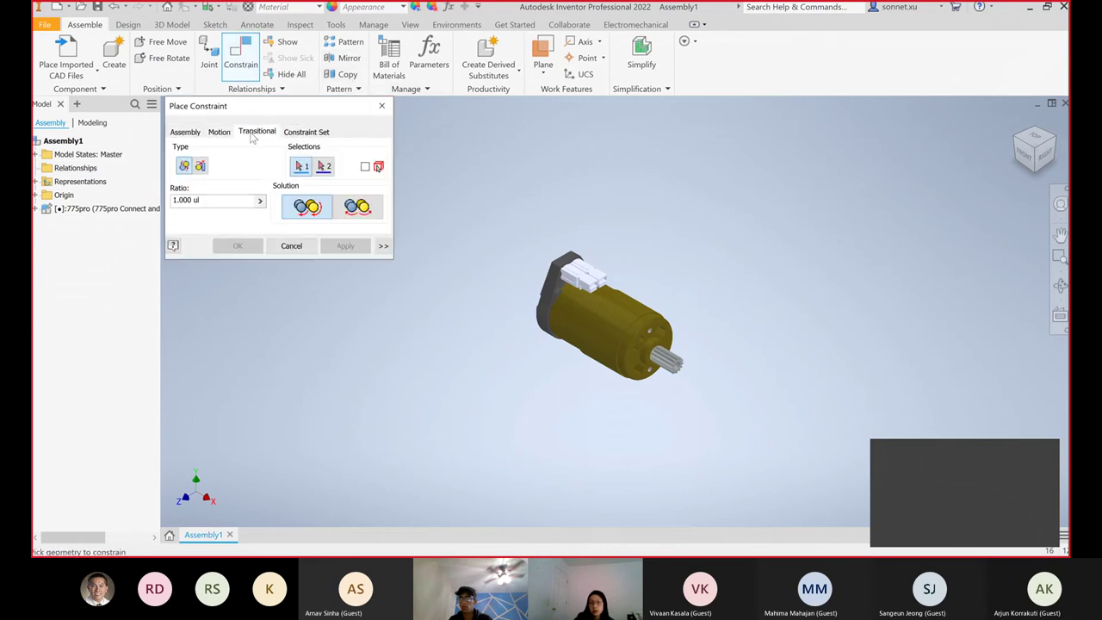
pyautogui.click(297, 132)
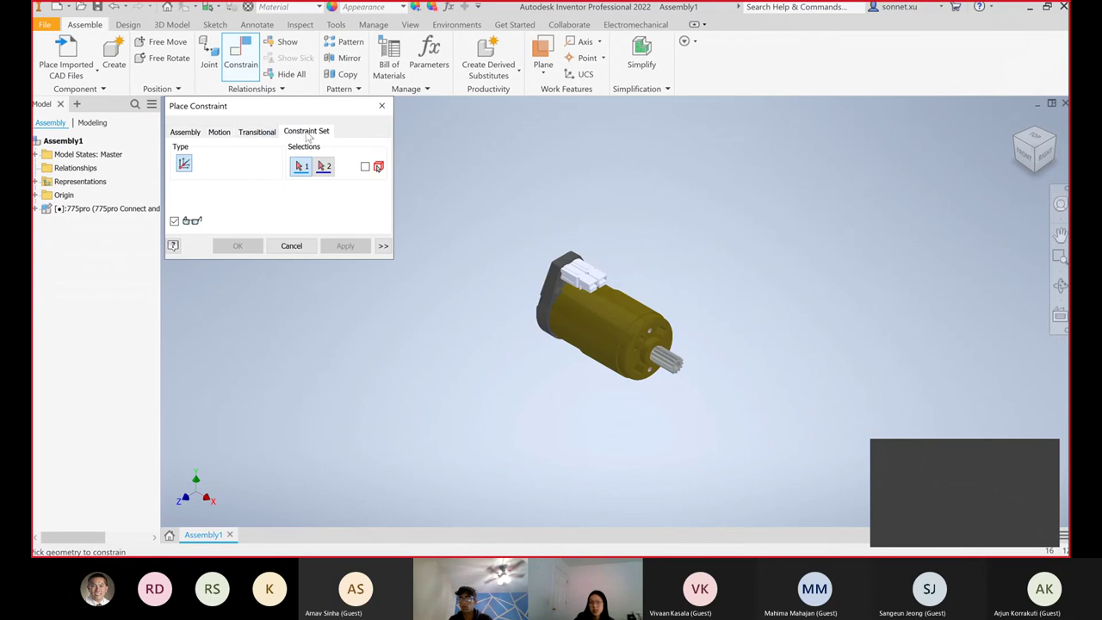
pyautogui.click(255, 136)
pyautogui.click(219, 135)
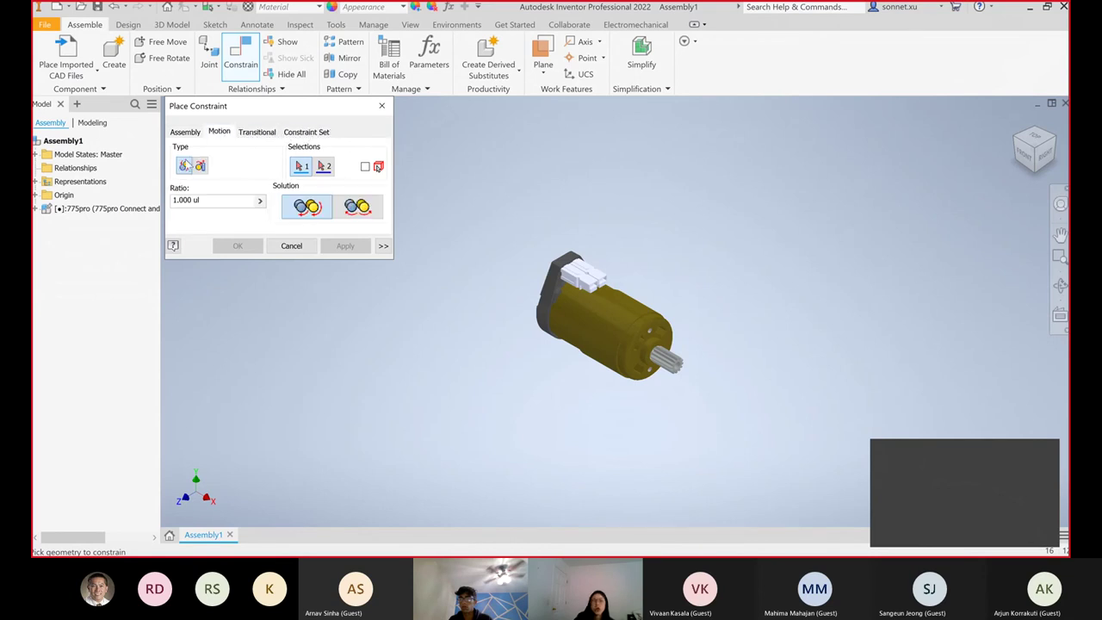
pyautogui.click(194, 134)
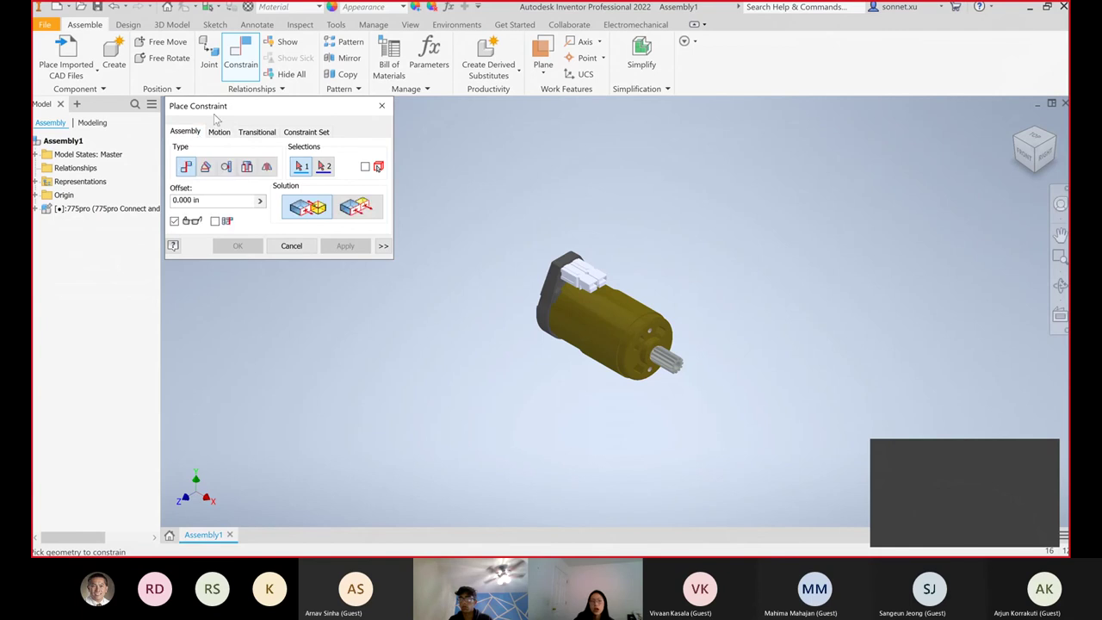
pyautogui.click(207, 170)
pyautogui.click(227, 168)
pyautogui.click(245, 169)
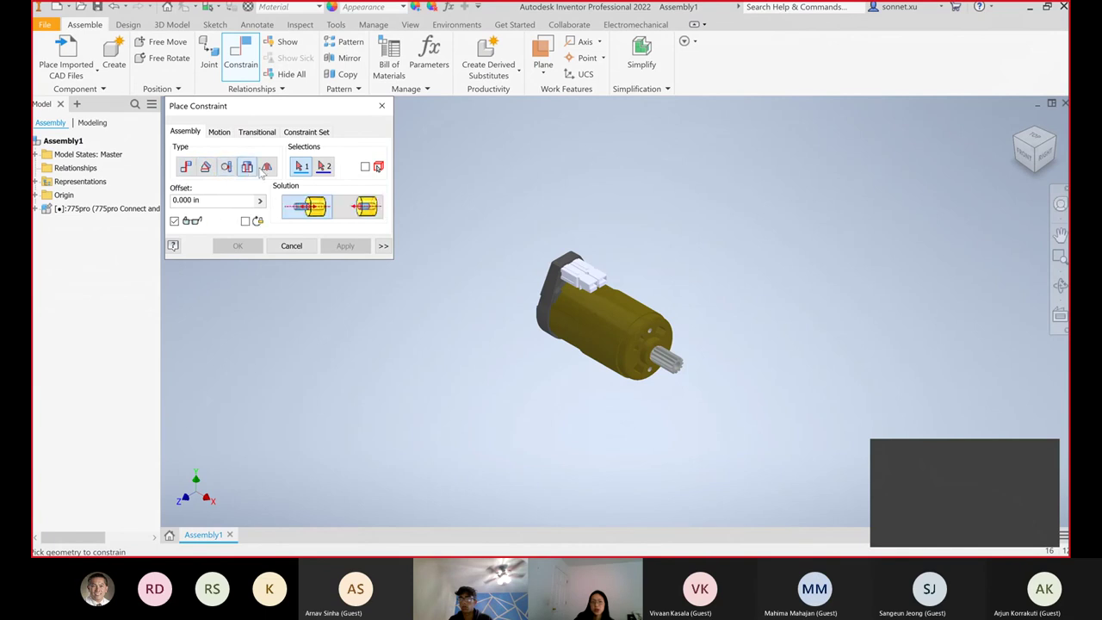
pyautogui.click(266, 169)
pyautogui.click(204, 168)
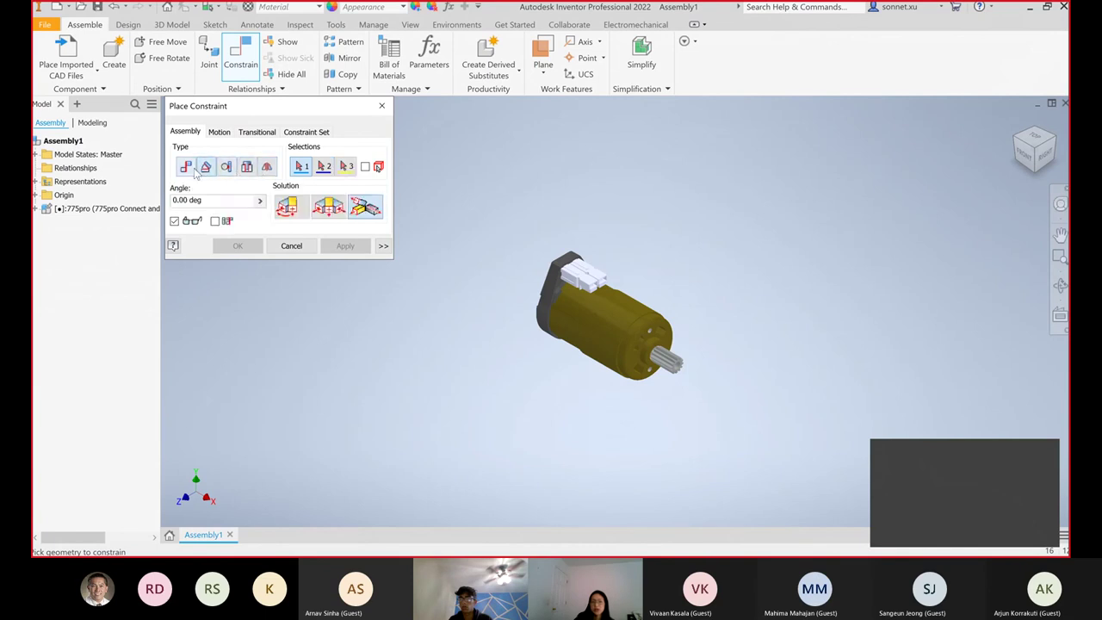
pyautogui.click(183, 166)
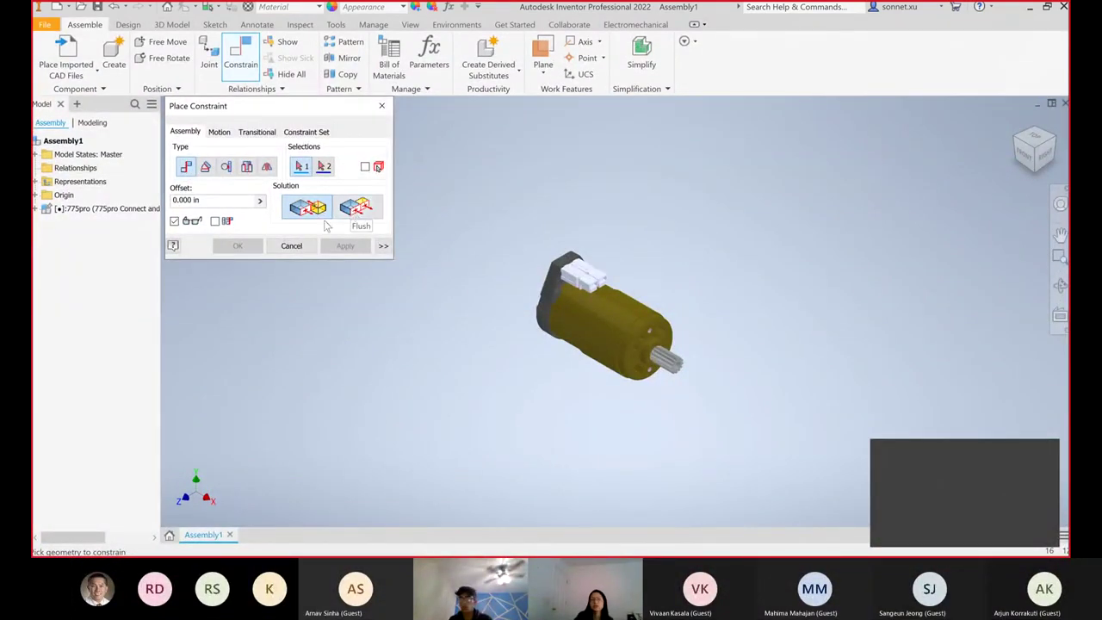
pyautogui.click(291, 246)
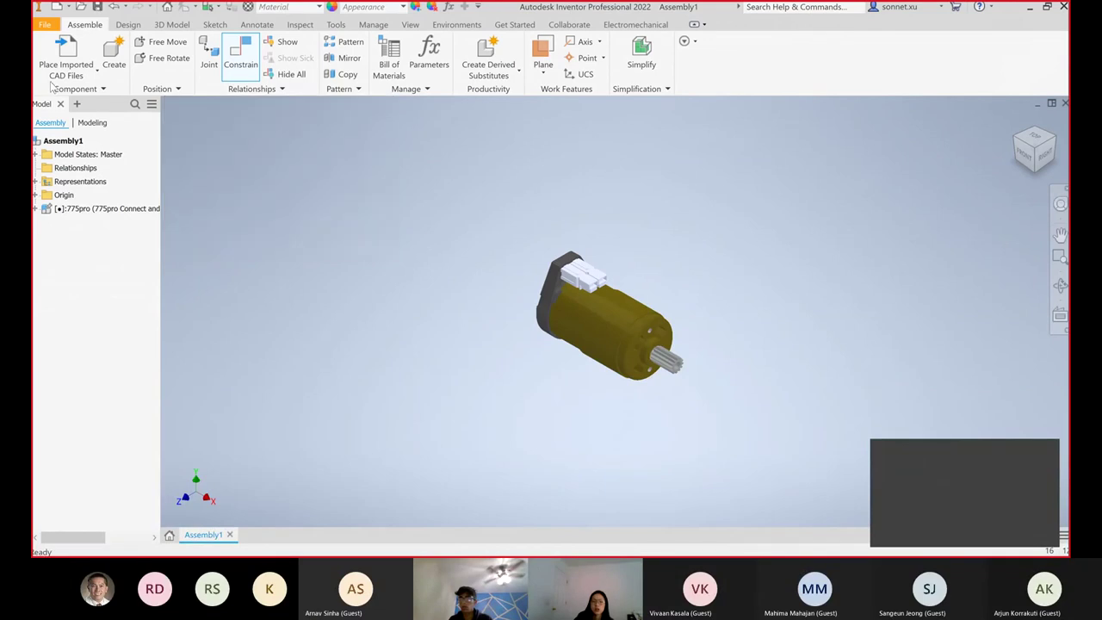
# - Copy the grounded motor and position the copy behind it, up and to the right
pyautogui.click(616, 334)
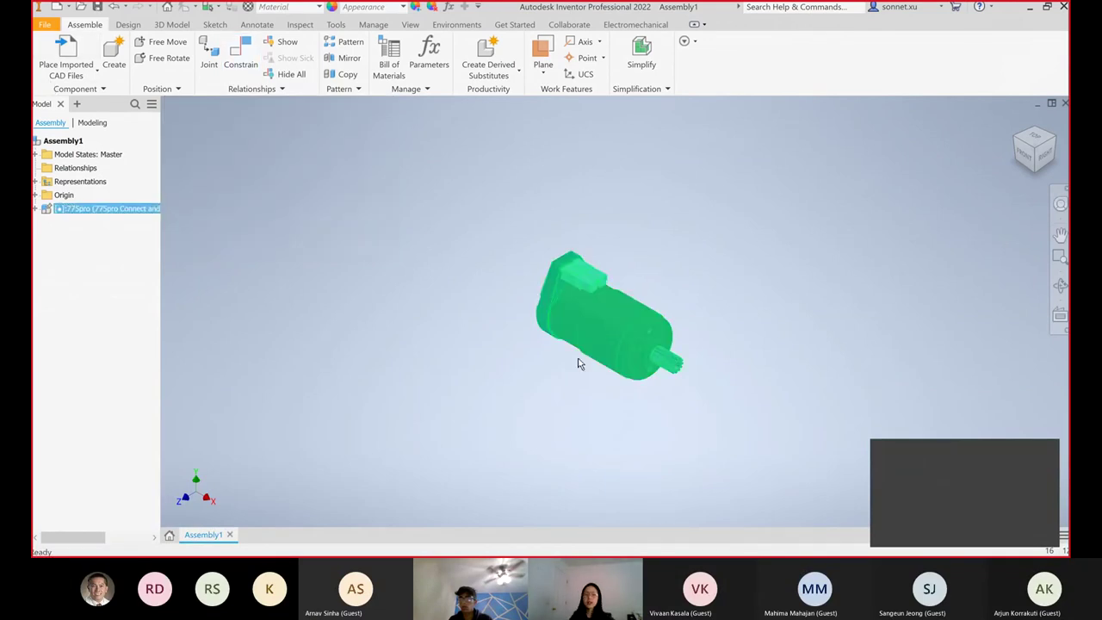
pyautogui.hotkey('ctrl', 'c')
pyautogui.hotkey('ctrl', 'v')
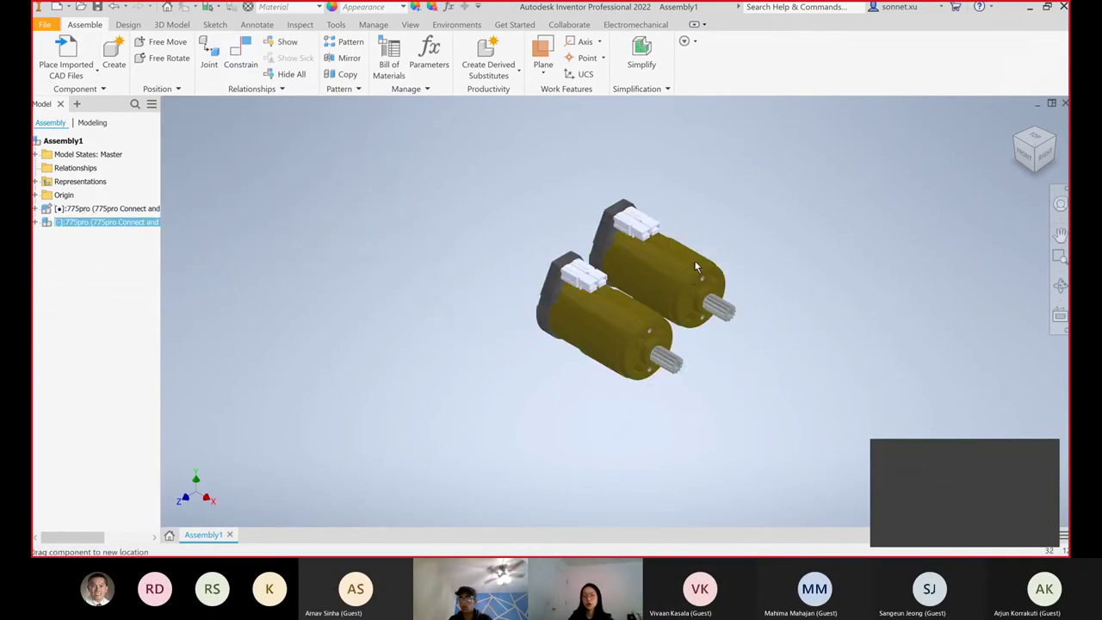
pyautogui.click(729, 270)
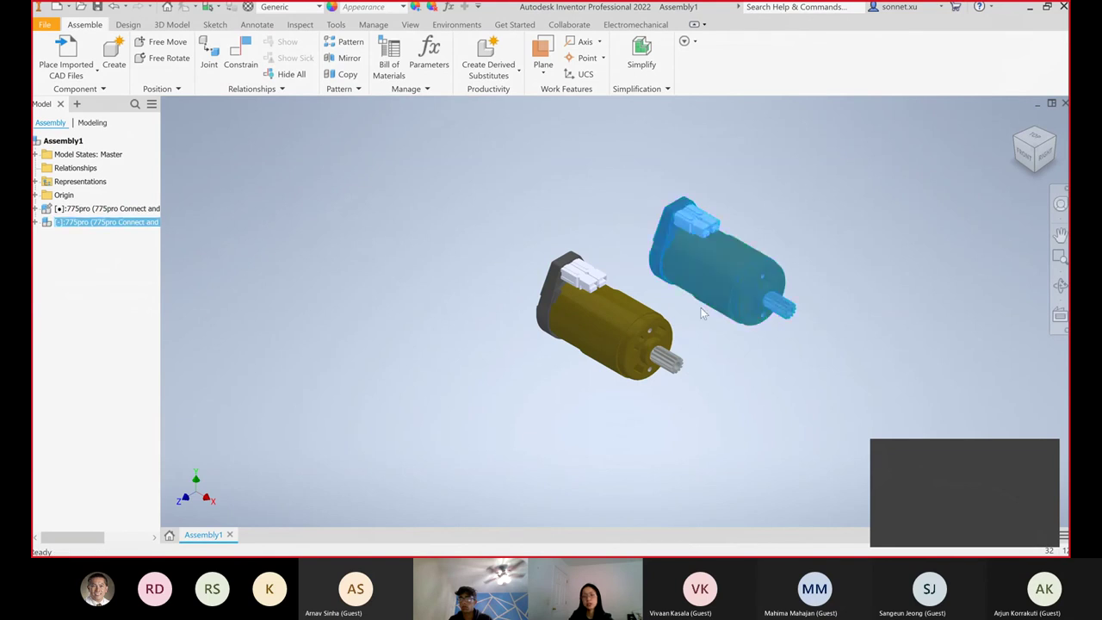
pyautogui.scroll(5, 700, 313)
pyautogui.click(700, 315)
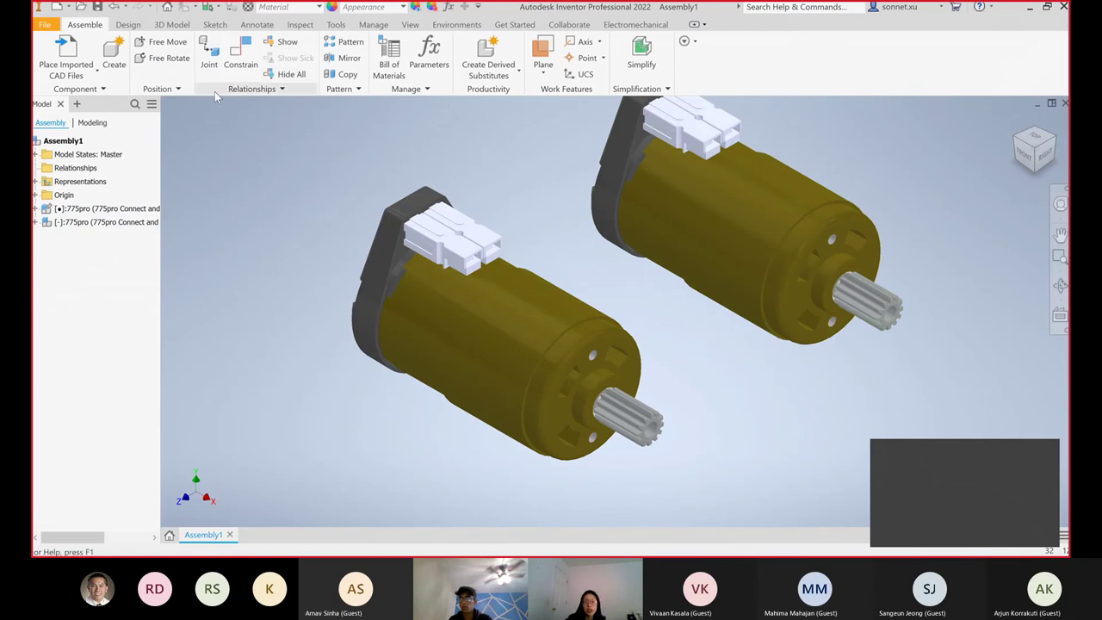
# - Set up a mate constraint with zero offset between the shaft bore axes of the grounded motor and its copy
pyautogui.click(241, 57)
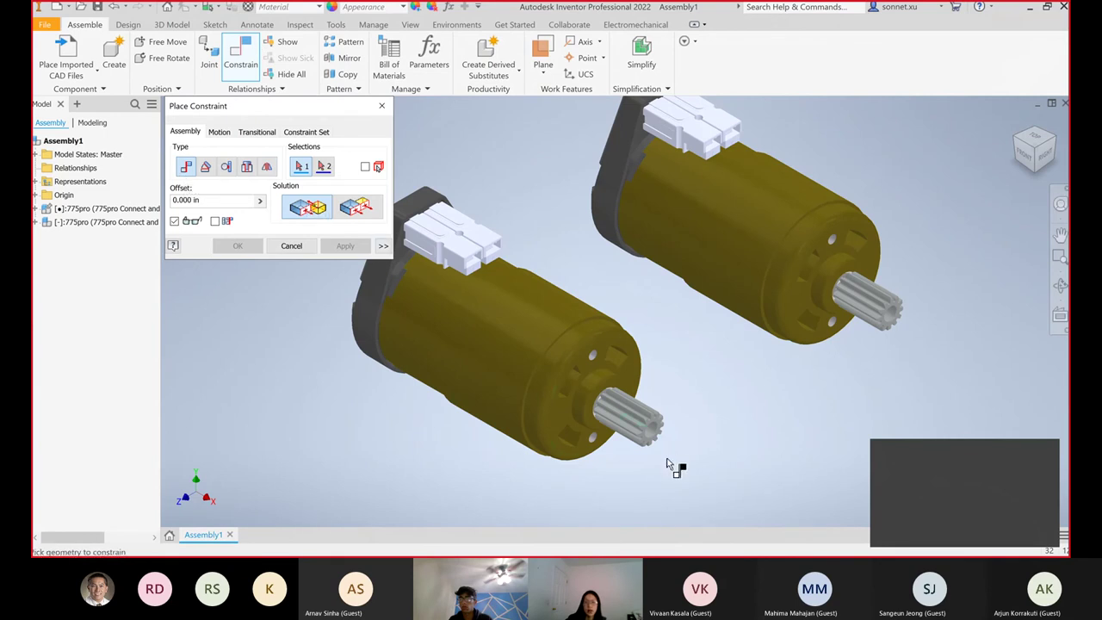
pyautogui.scroll(-3, 669, 459)
pyautogui.scroll(5, 669, 460)
pyautogui.scroll(5, 642, 443)
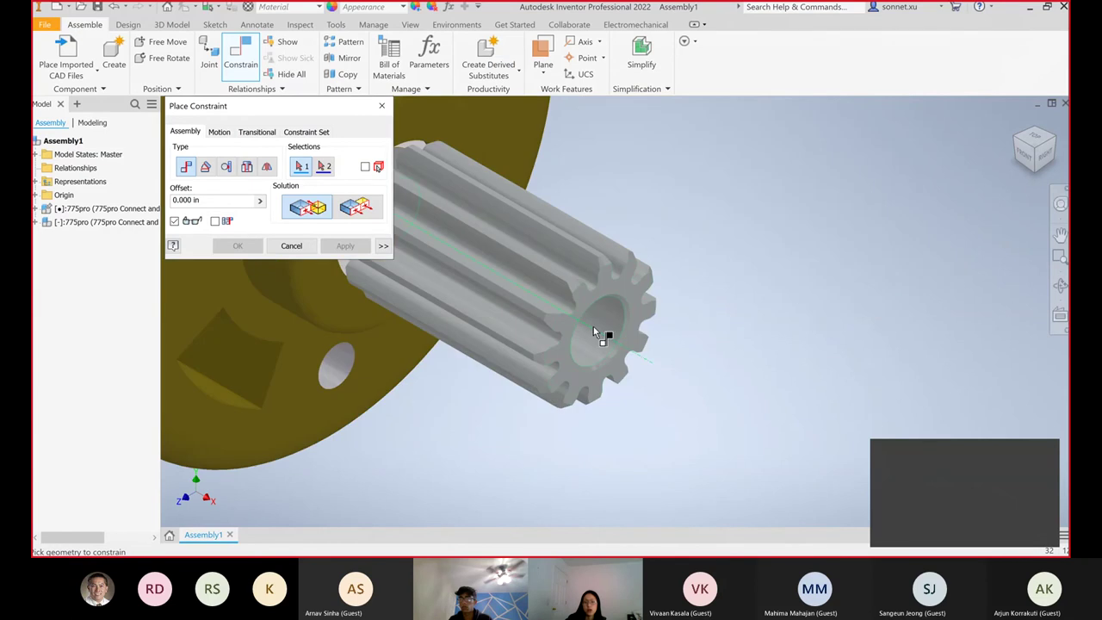
pyautogui.click(593, 326)
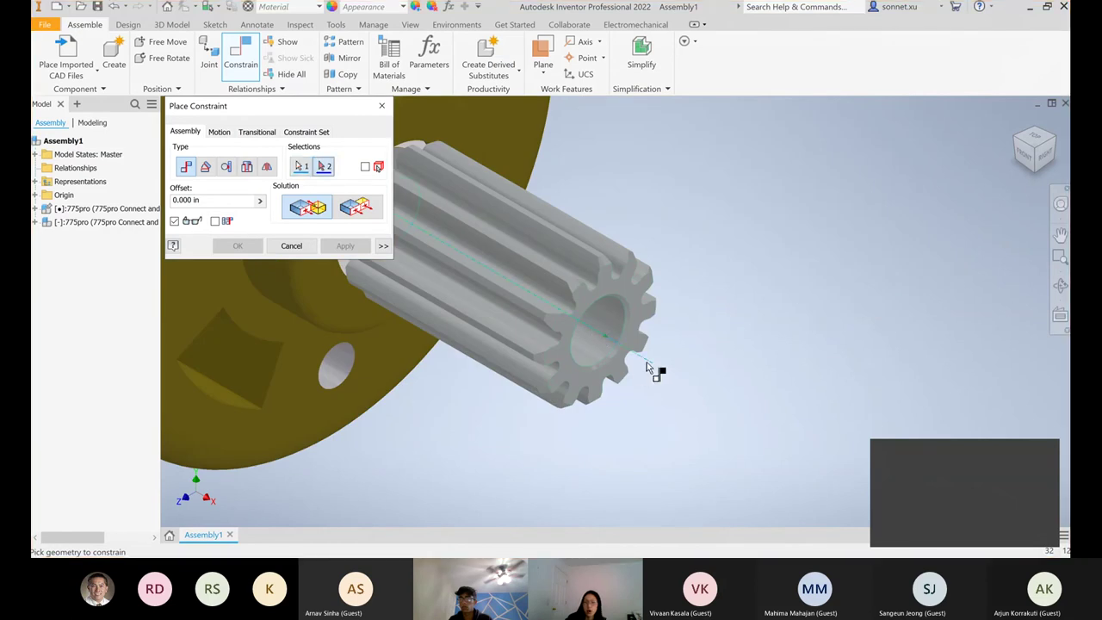
pyautogui.scroll(-3, 646, 361)
pyautogui.scroll(3, 646, 365)
pyautogui.scroll(-4, 647, 368)
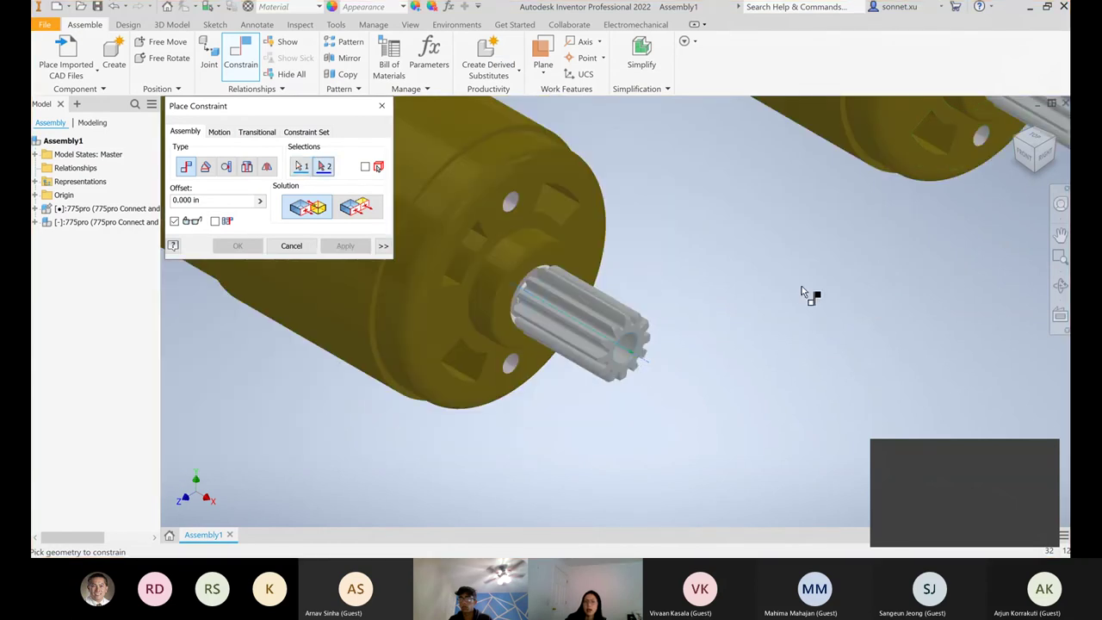
pyautogui.scroll(4, 968, 245)
pyautogui.scroll(-4, 965, 237)
pyautogui.scroll(5, 1020, 191)
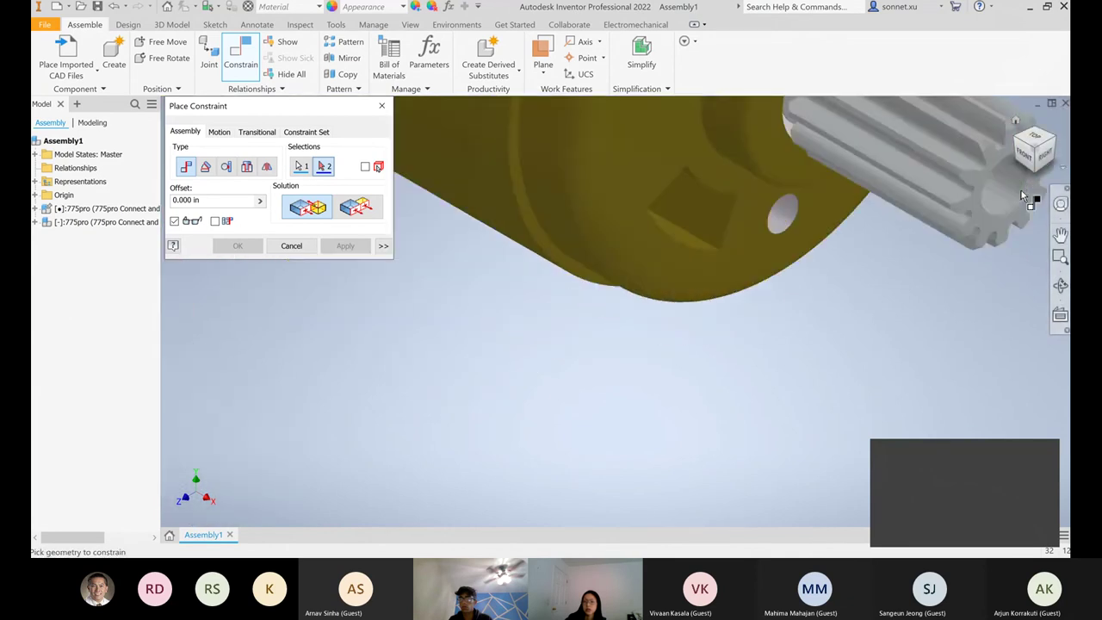
pyautogui.scroll(2, 1021, 190)
pyautogui.click(988, 204)
pyautogui.scroll(-5, 731, 325)
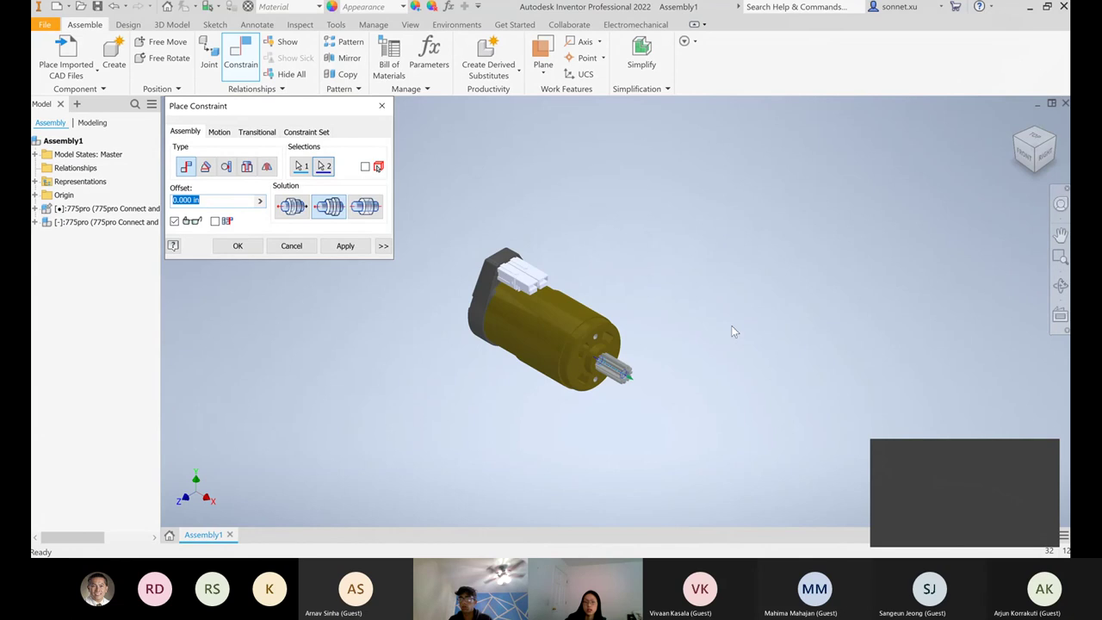
pyautogui.scroll(3, 616, 344)
pyautogui.scroll(-3, 671, 348)
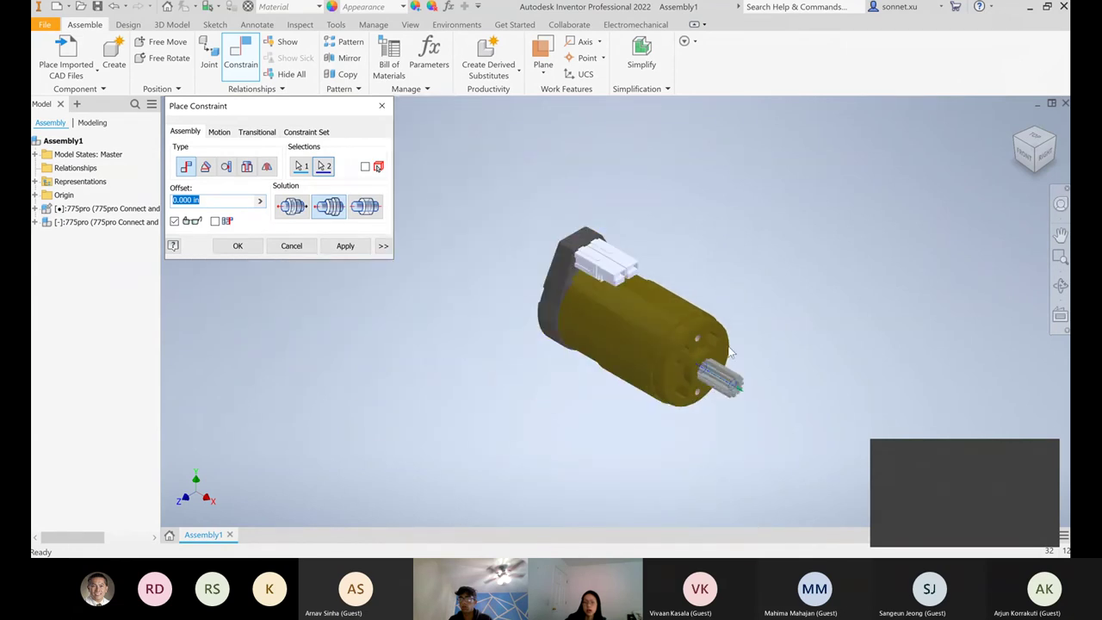
pyautogui.scroll(3, 726, 356)
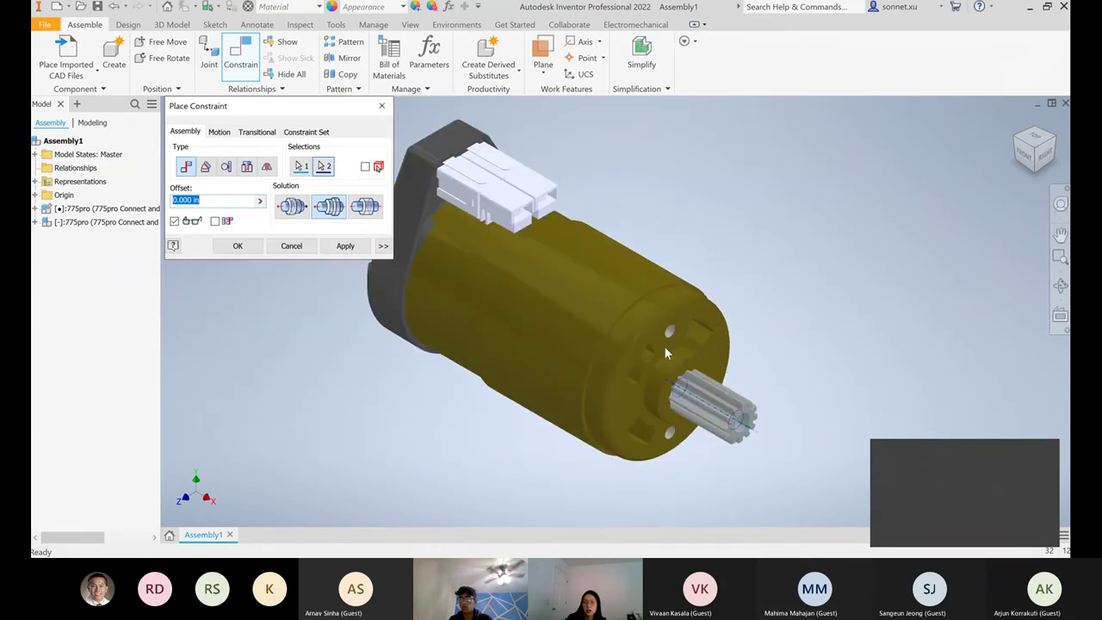
# - Compare the opposed and aligned mate solutions, and apply the one with the two motor shafts facing each other
pyautogui.click(299, 209)
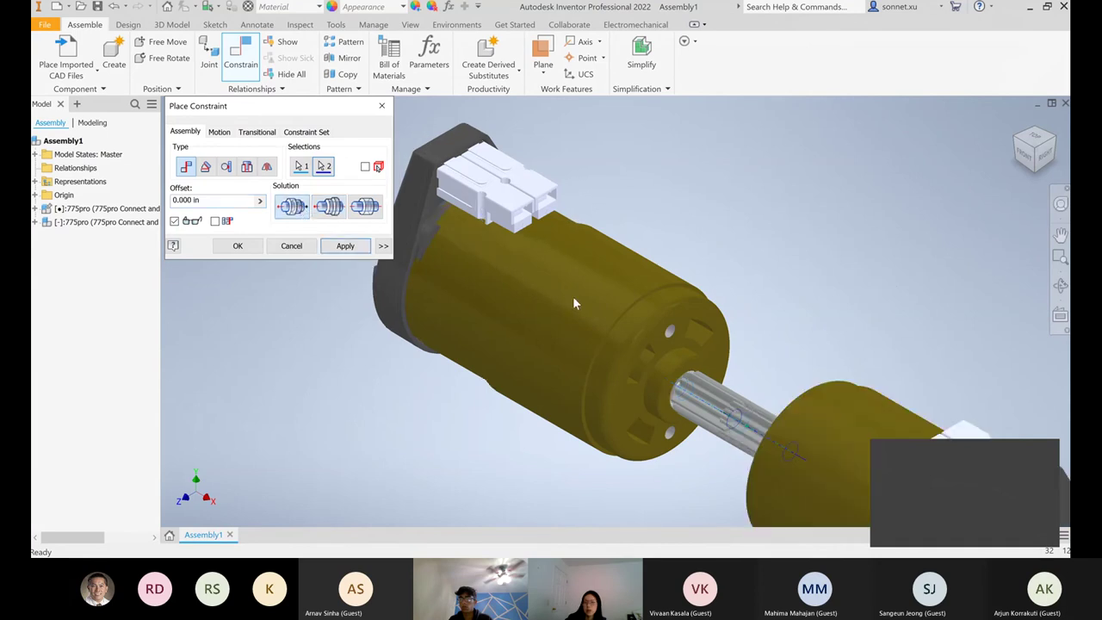
pyautogui.scroll(2, 572, 296)
pyautogui.scroll(-3, 577, 292)
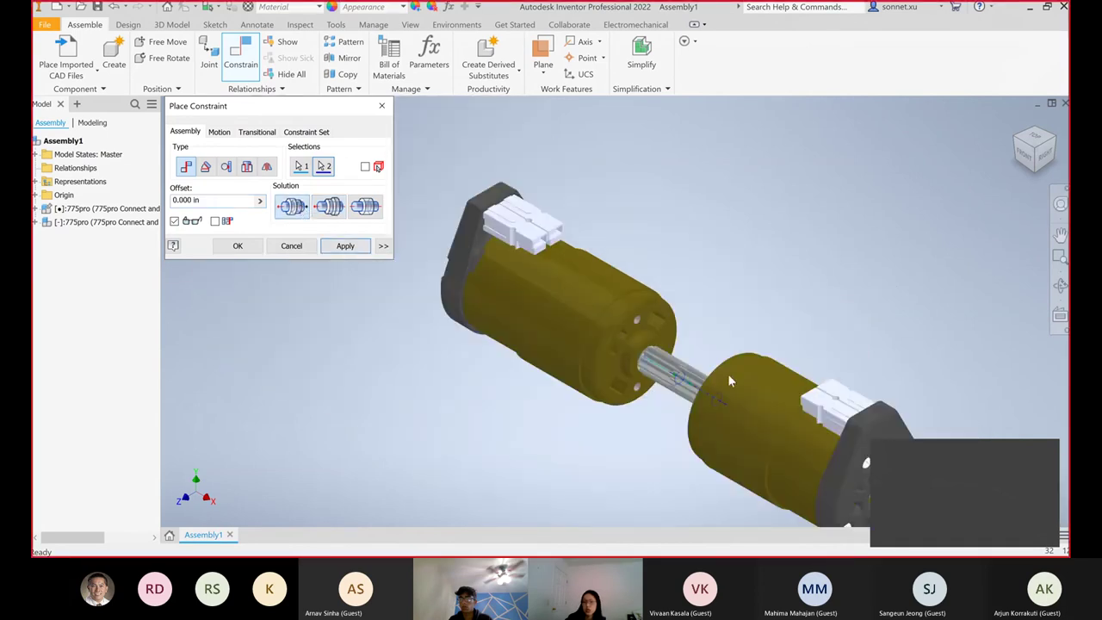
pyautogui.click(329, 207)
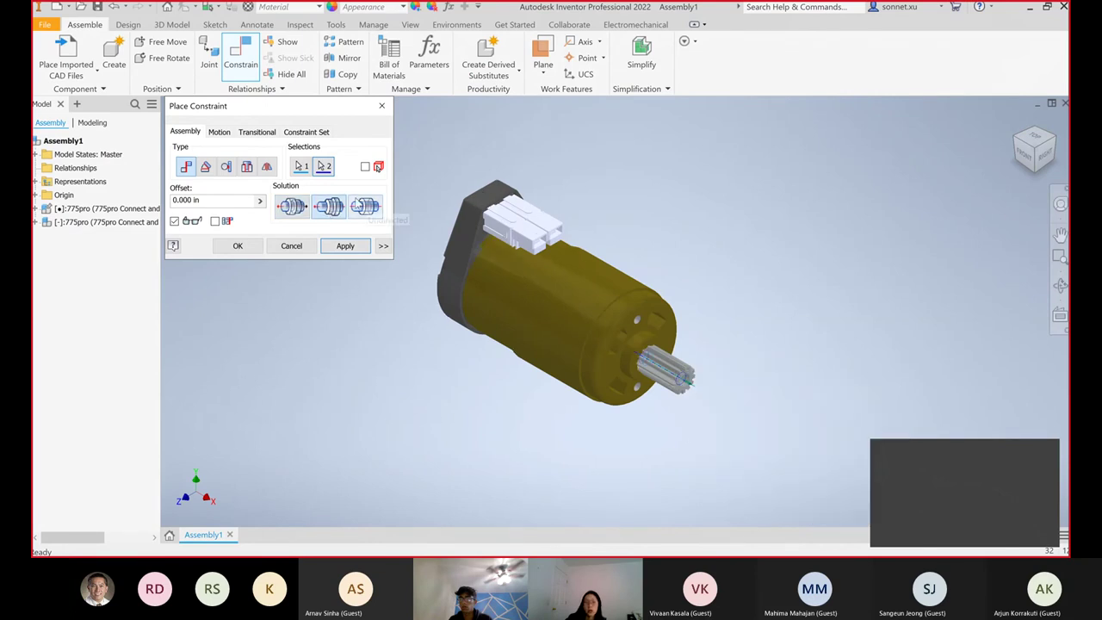
pyautogui.click(290, 207)
pyautogui.click(329, 208)
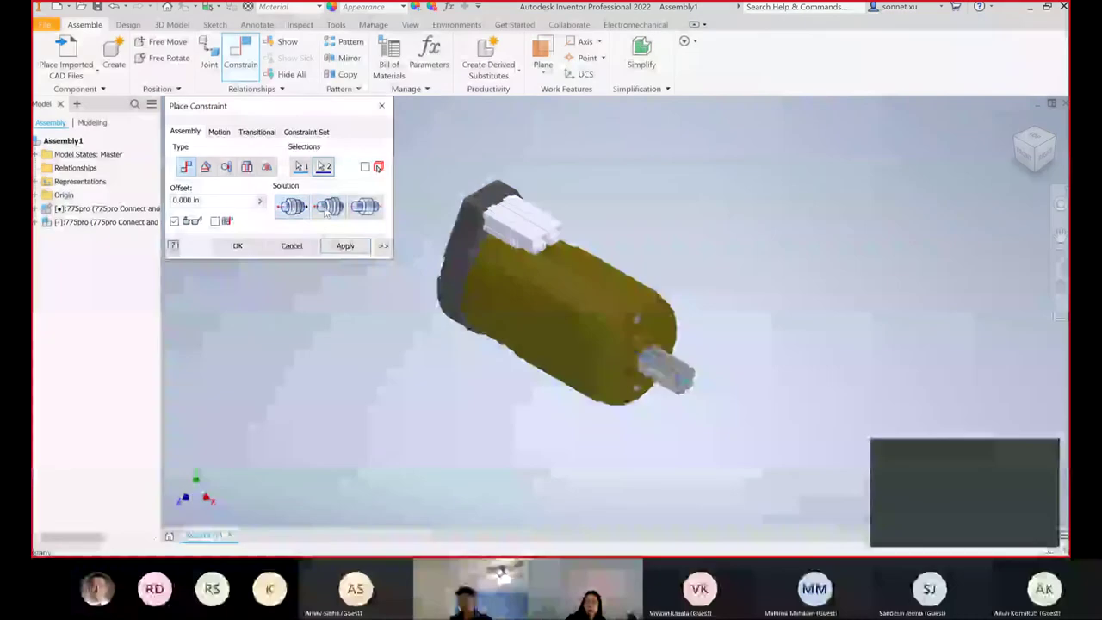
pyautogui.click(292, 209)
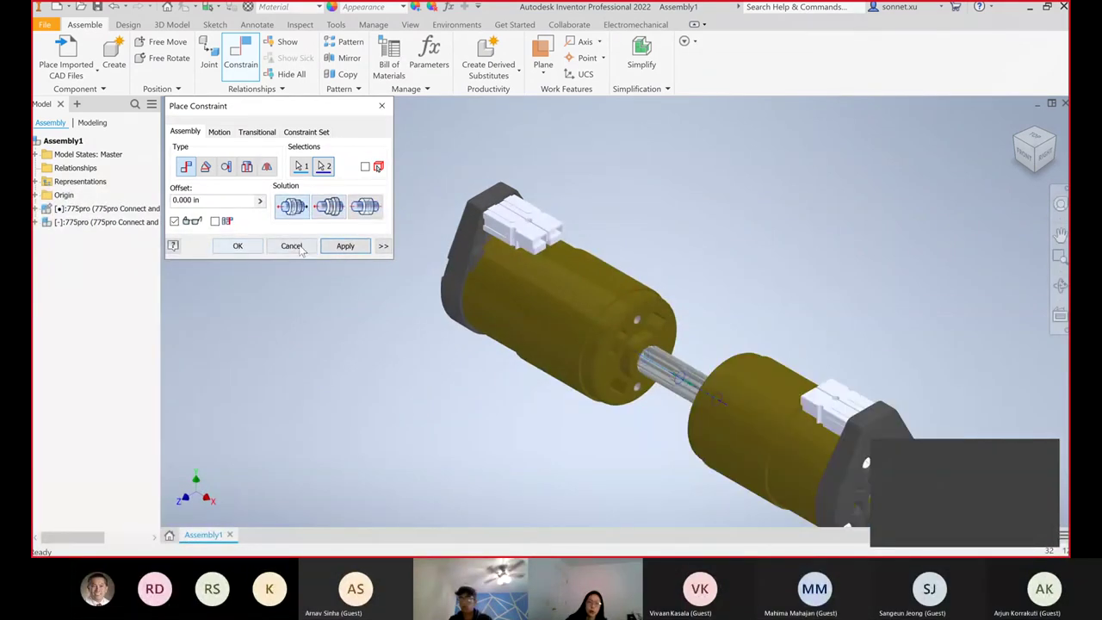
pyautogui.click(255, 247)
# - Slide the copied motor back and forth along the shared shaft axis, leaving it well behind the grounded motor's rear end
pyautogui.moveTo(775, 417); pyautogui.dragTo(437, 270)
pyautogui.moveTo(559, 292); pyautogui.dragTo(848, 467)
pyautogui.click(667, 376)
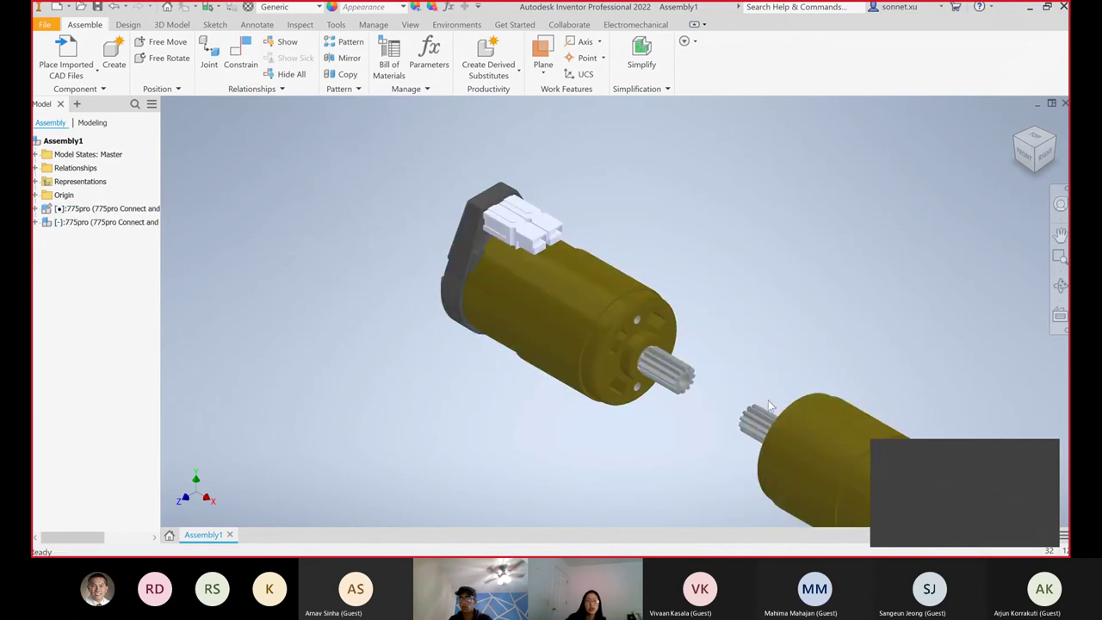
pyautogui.moveTo(809, 433); pyautogui.dragTo(270, 290)
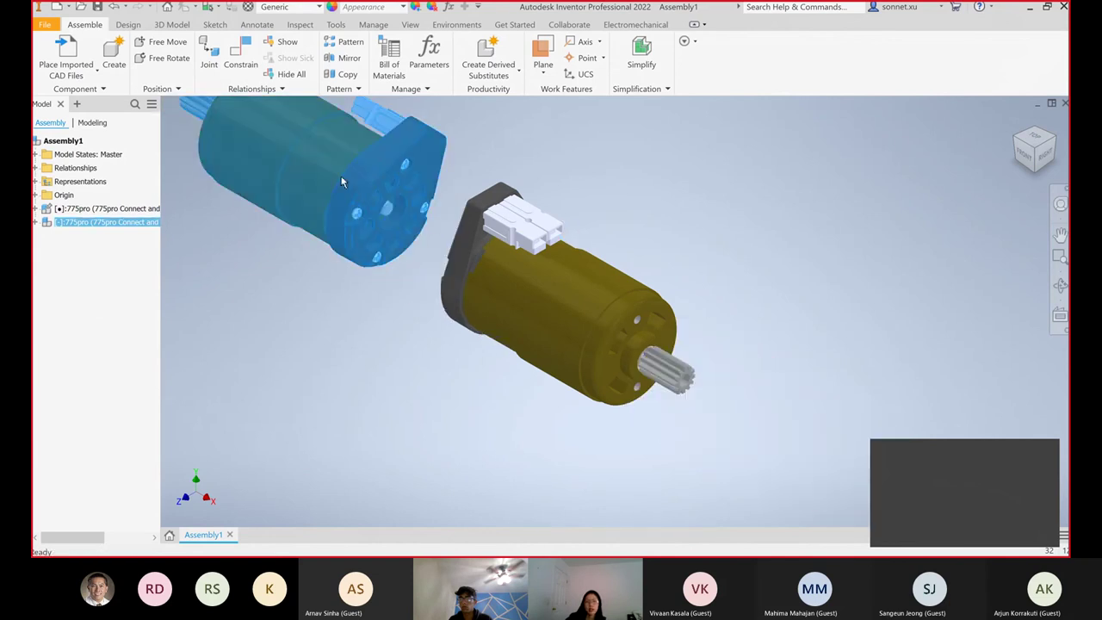
pyautogui.moveTo(341, 195); pyautogui.dragTo(223, 168)
pyautogui.scroll(3, 223, 169)
pyautogui.scroll(-3, 223, 169)
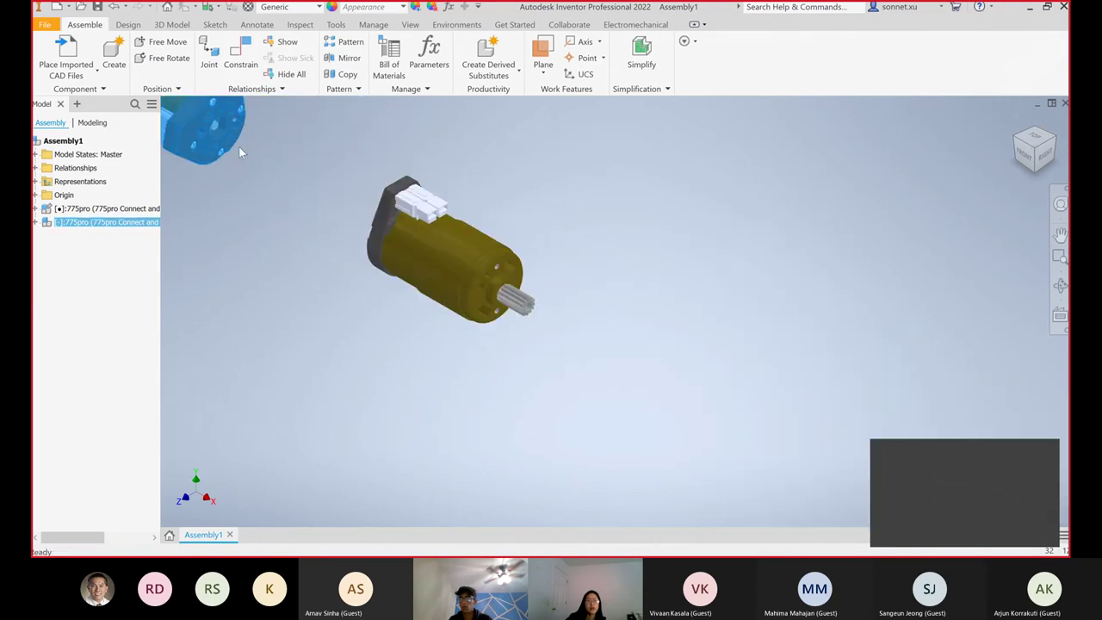
# - Set up a mate constraint with zero offset and the opposed solution, picking the copied motor's flat rear face as the first selection
pyautogui.click(350, 303)
pyautogui.click(1059, 233)
pyautogui.moveTo(457, 396); pyautogui.dragTo(466, 440)
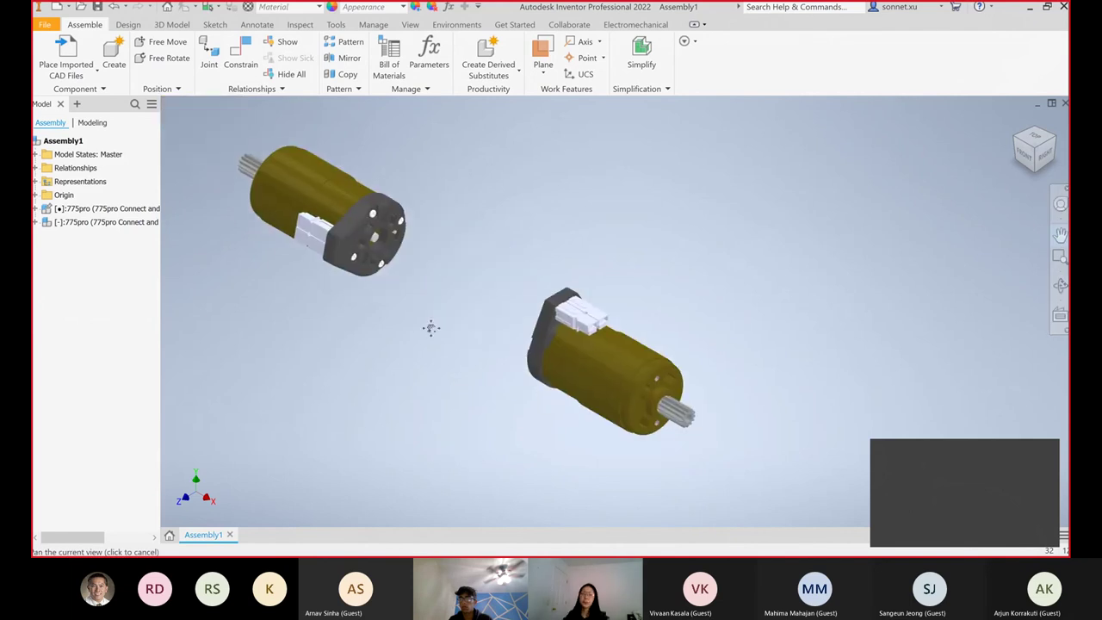
pyautogui.press('Escape')
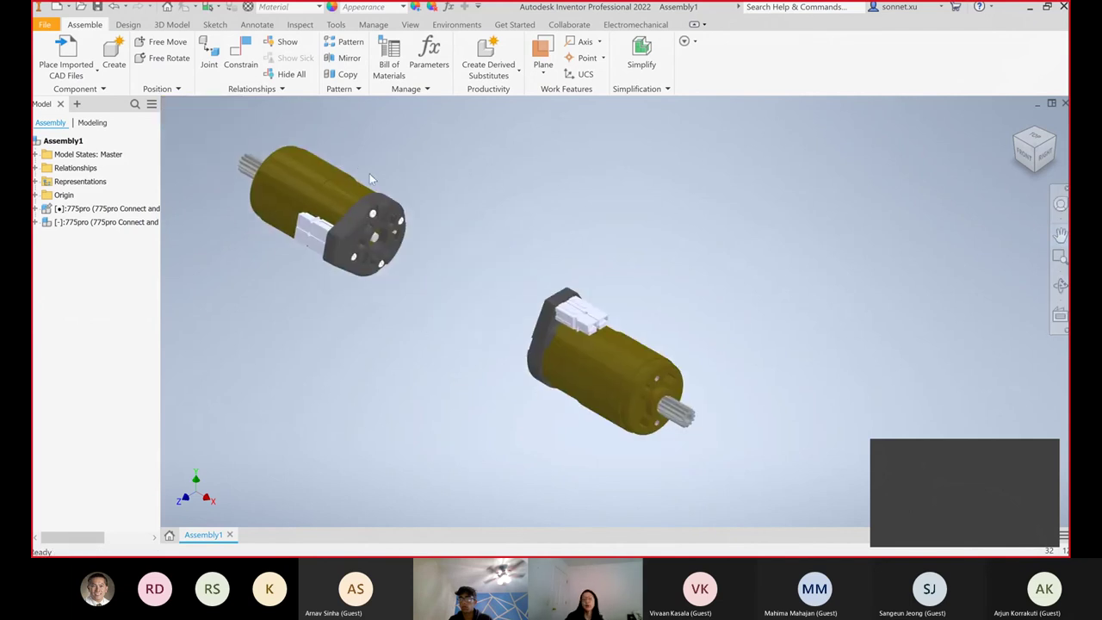
pyautogui.click(242, 64)
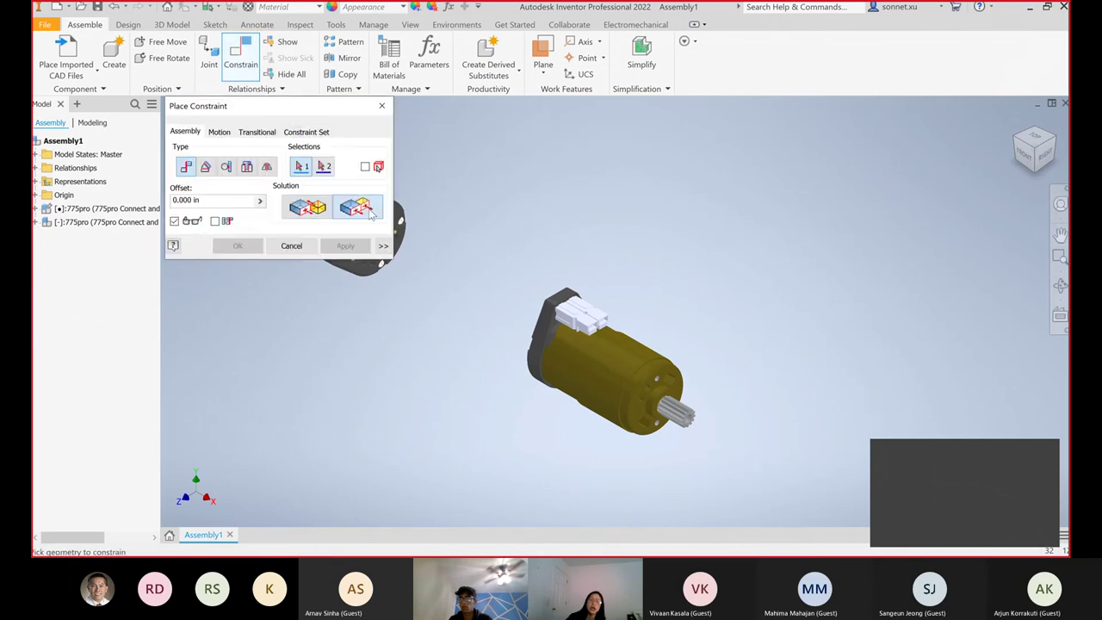
pyautogui.click(321, 214)
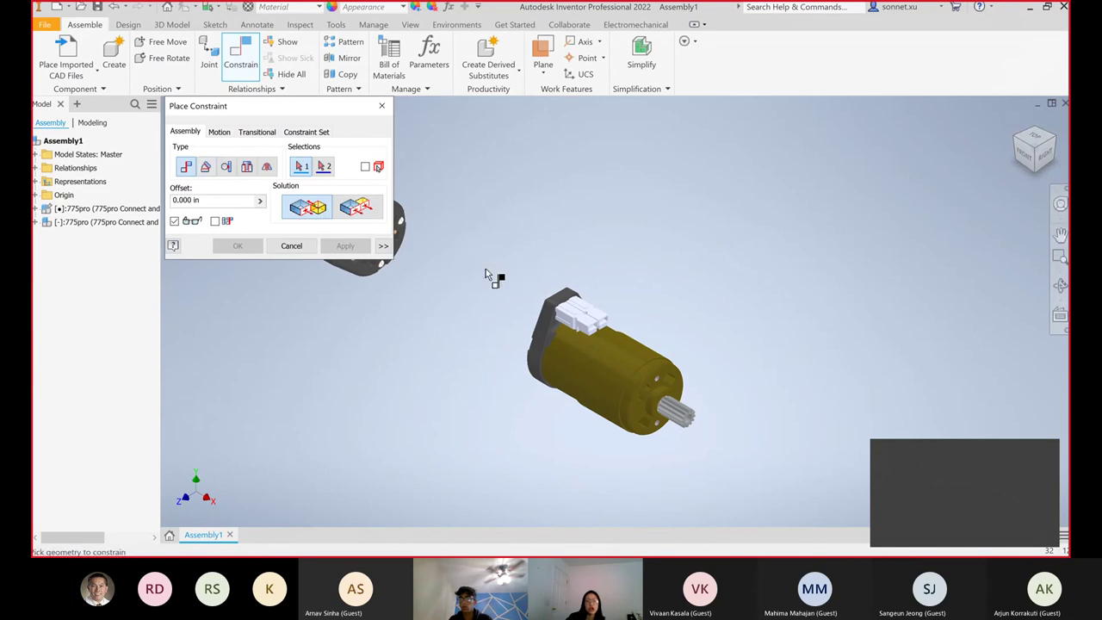
pyautogui.scroll(3, 551, 284)
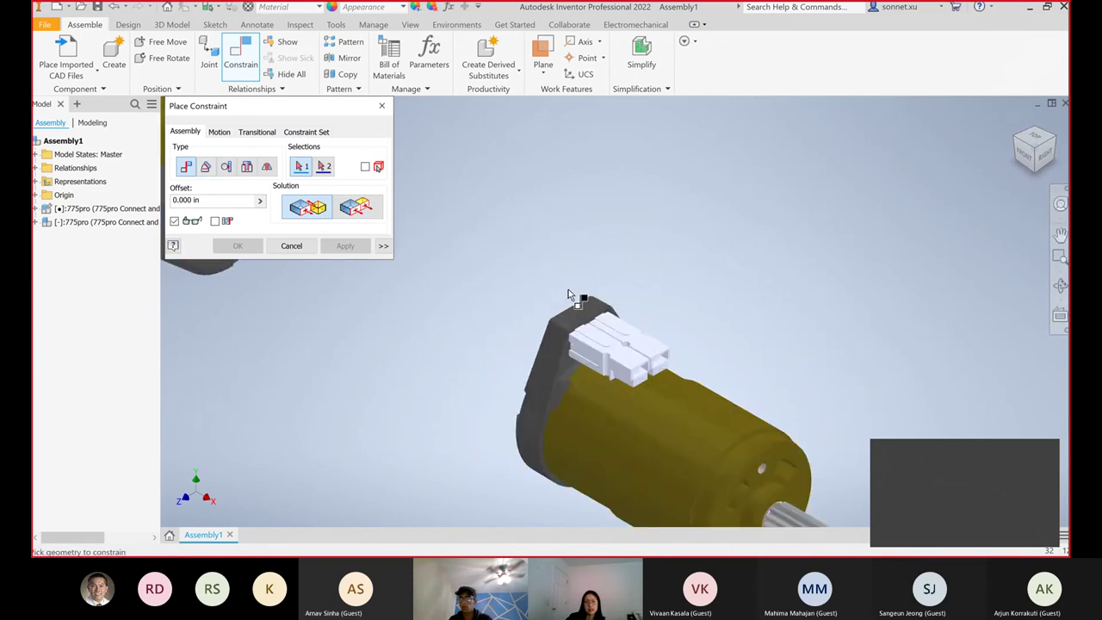
pyautogui.scroll(2, 555, 287)
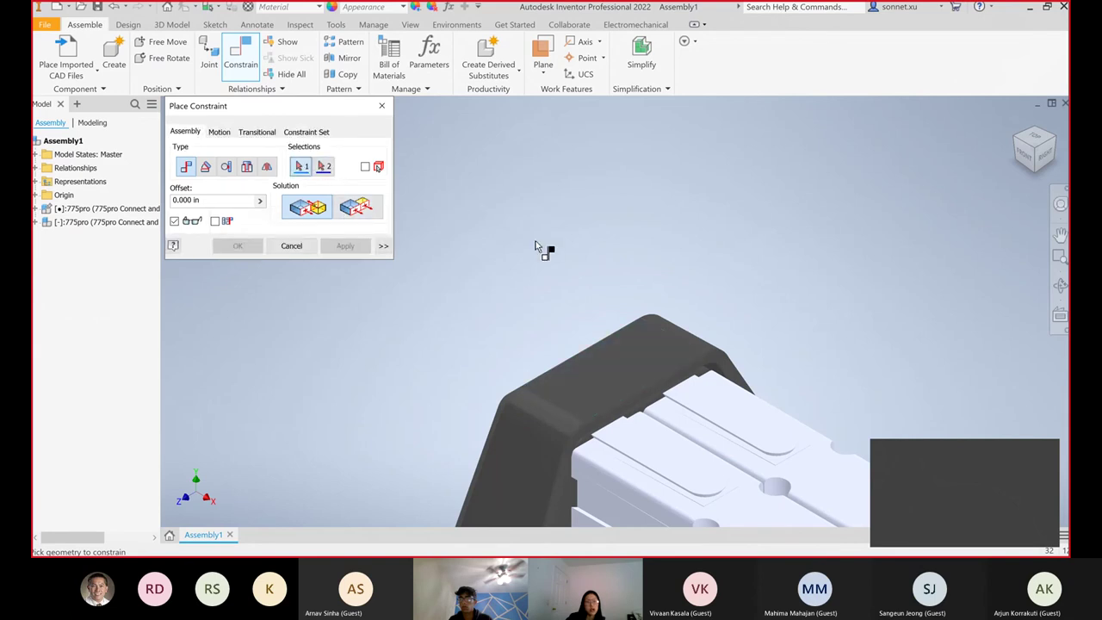
pyautogui.scroll(-5, 535, 247)
pyautogui.scroll(5, 427, 222)
pyautogui.click(435, 278)
pyautogui.scroll(-5, 434, 278)
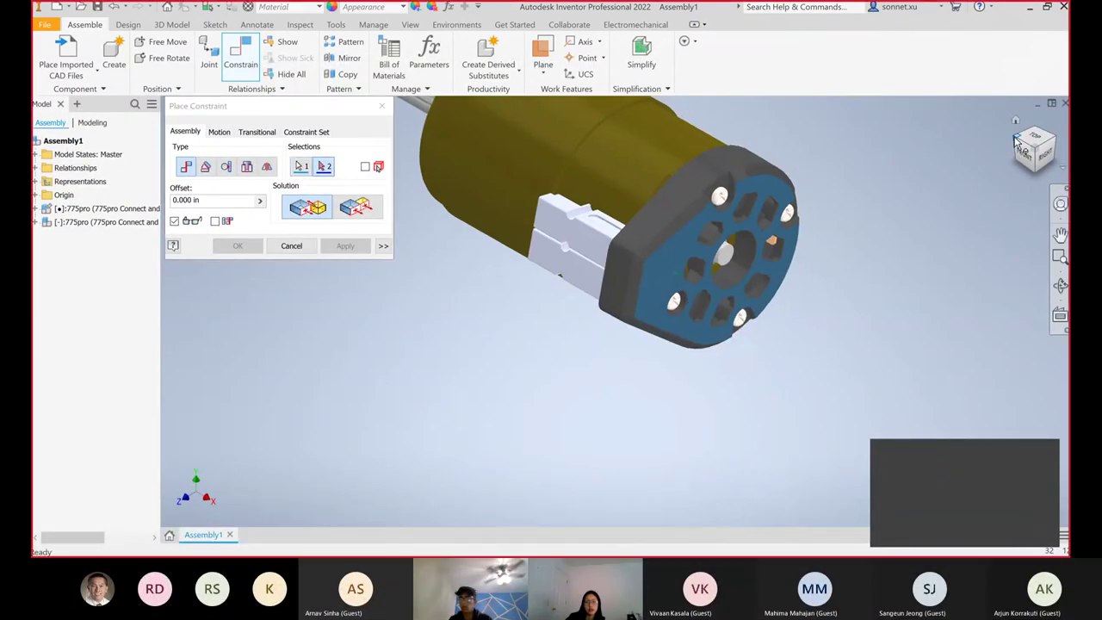
# - Pick the grounded motor's flat rear face as the second selection and apply the mate so the motors sit back to back
pyautogui.click(1015, 120)
pyautogui.scroll(8, 634, 274)
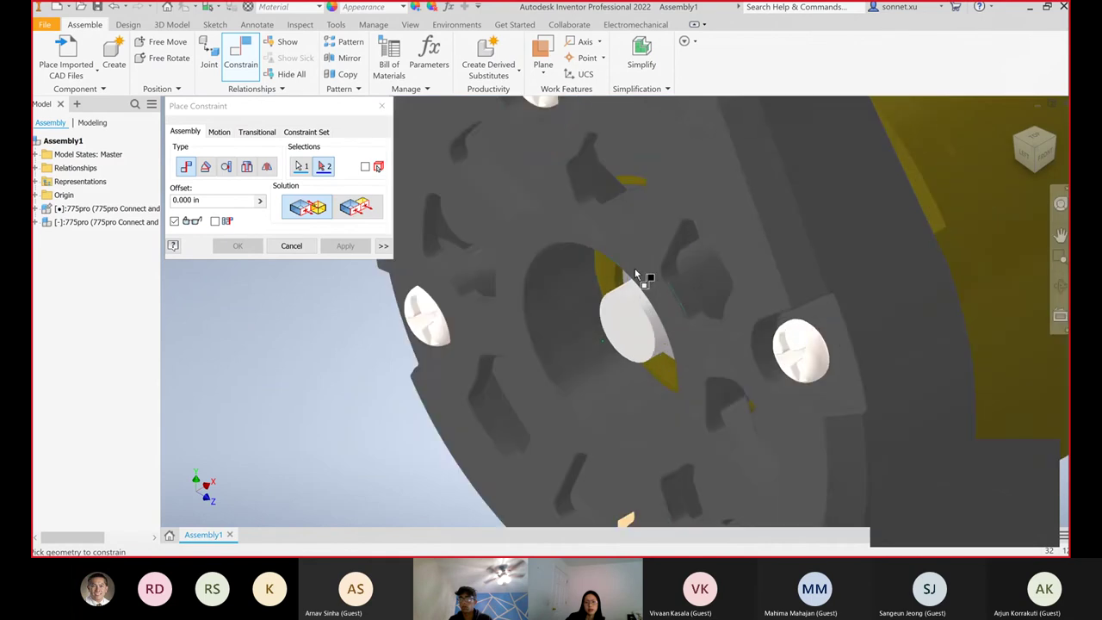
pyautogui.click(650, 237)
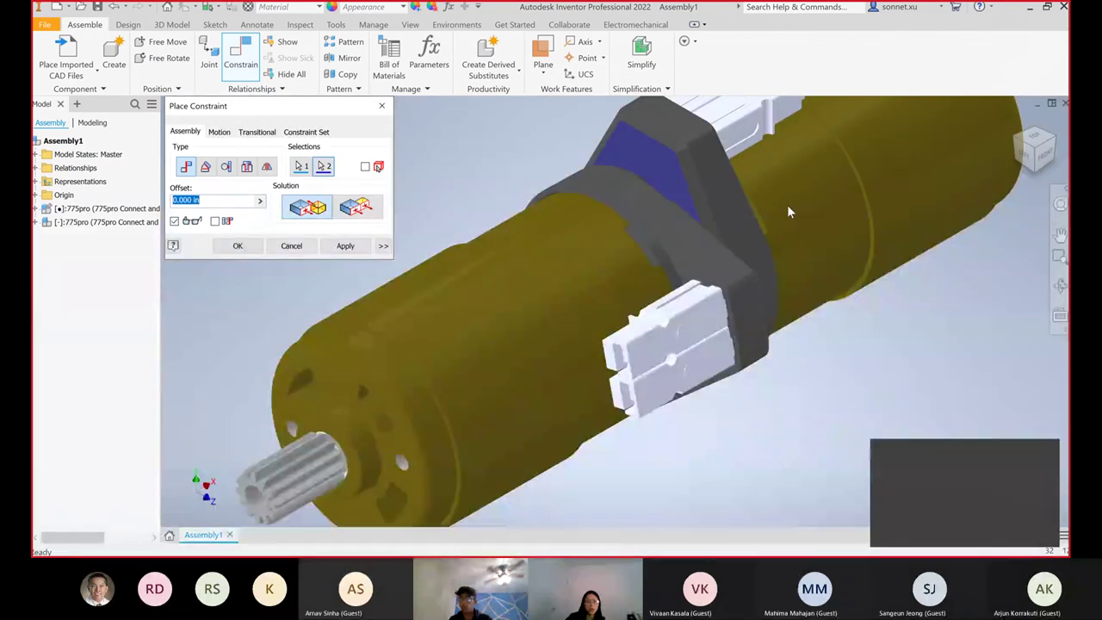
pyautogui.click(238, 245)
# - Rotate the copied motor about the shared shaft axis until its white connector roughly lines up with the grounded motor's connector
pyautogui.moveTo(605, 248); pyautogui.dragTo(516, 162)
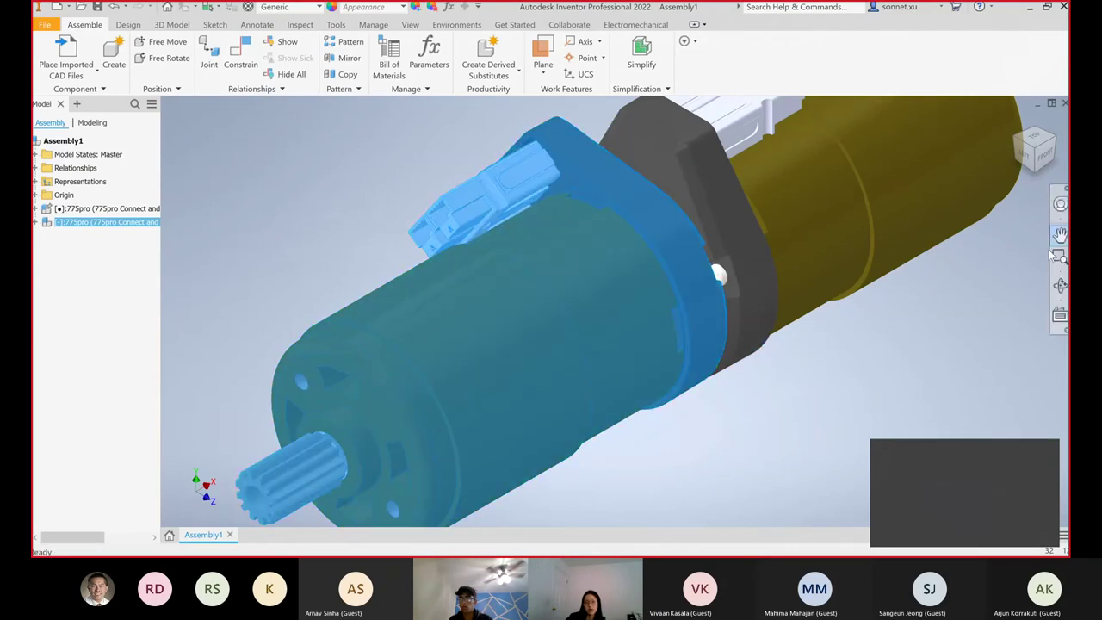
pyautogui.moveTo(997, 282); pyautogui.dragTo(920, 367)
pyautogui.click(1060, 235)
pyautogui.moveTo(982, 297); pyautogui.dragTo(900, 399)
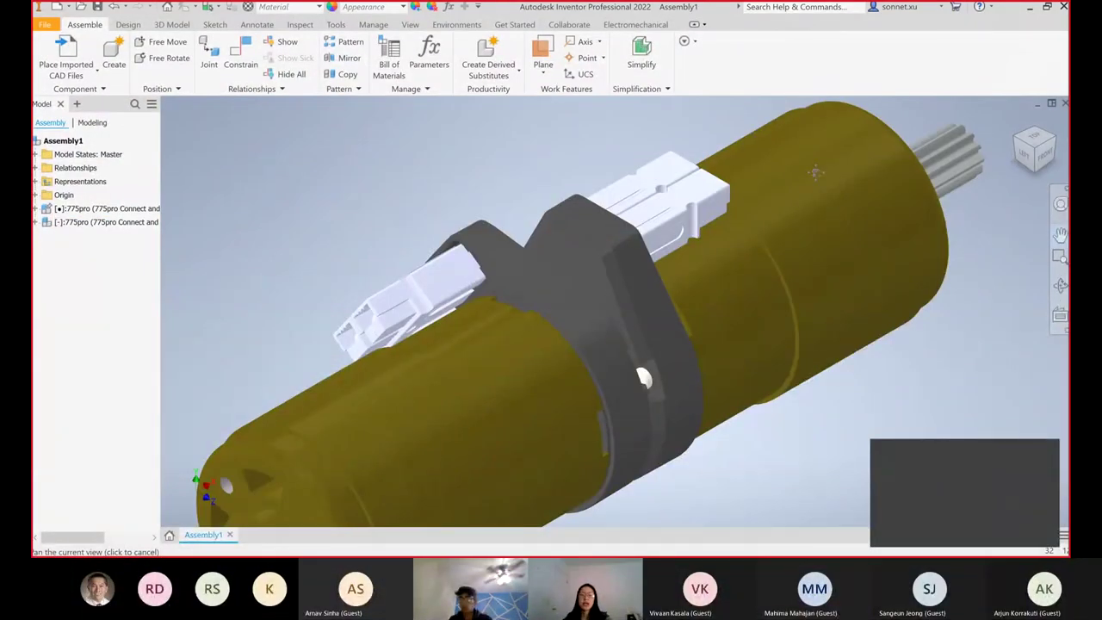
pyautogui.press('Escape')
pyautogui.moveTo(461, 250); pyautogui.dragTo(581, 198)
pyautogui.scroll(-3, 582, 188)
pyautogui.scroll(5, 582, 189)
pyautogui.scroll(3, 582, 189)
pyautogui.moveTo(517, 259); pyautogui.dragTo(582, 389)
pyautogui.press('Escape')
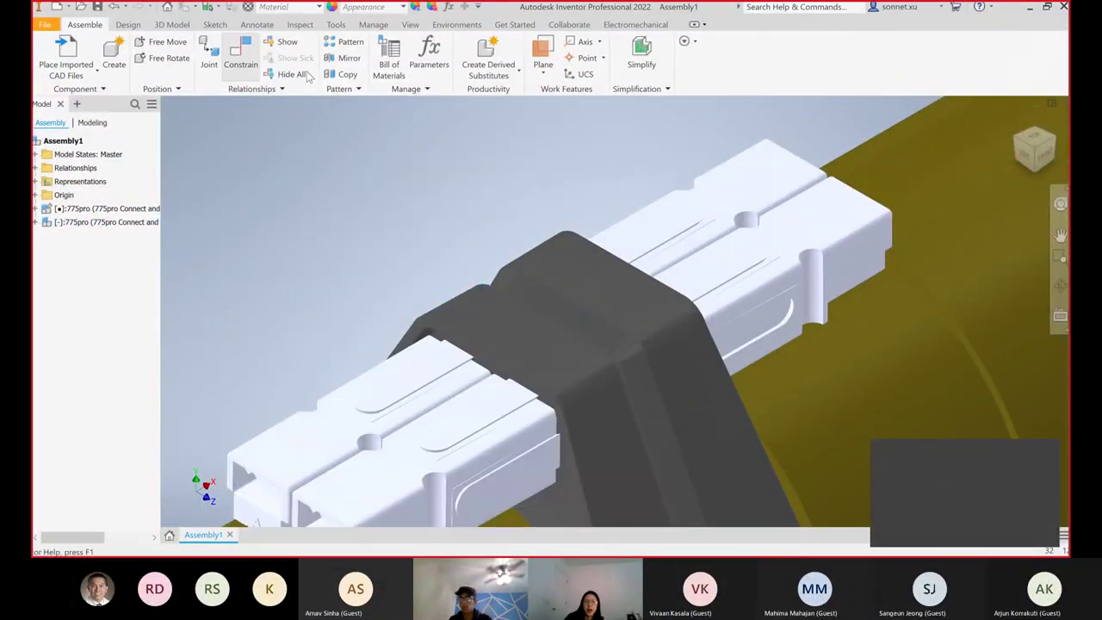
# - Try a zero-offset mate between the flat upper faces of the two motors' rear caps and accept the conflicting relationship
pyautogui.click(240, 53)
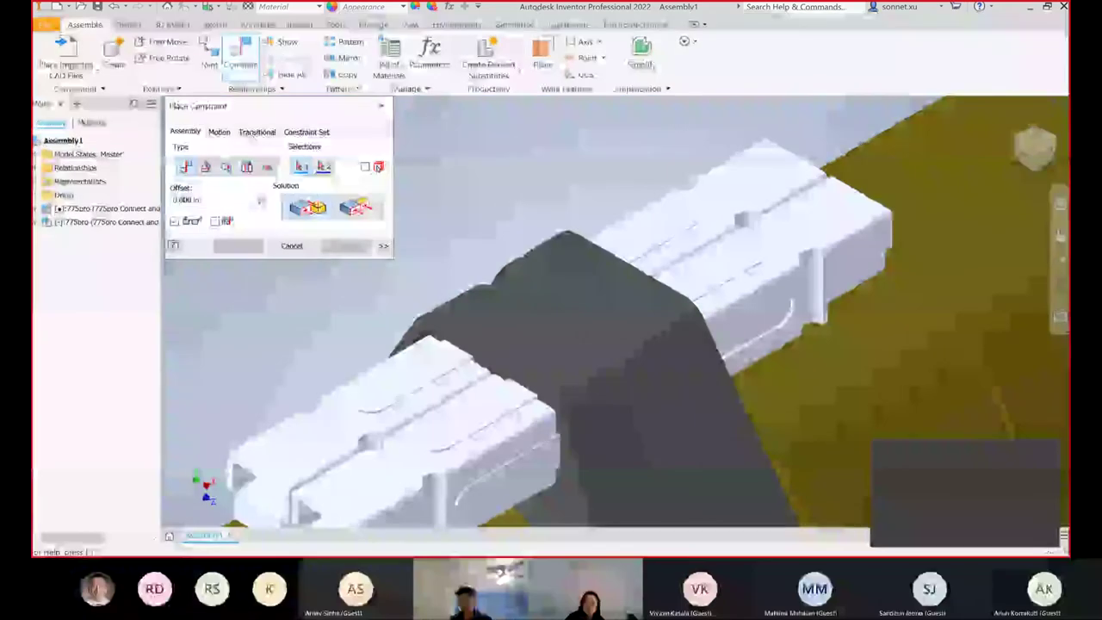
pyautogui.click(521, 329)
pyautogui.click(559, 297)
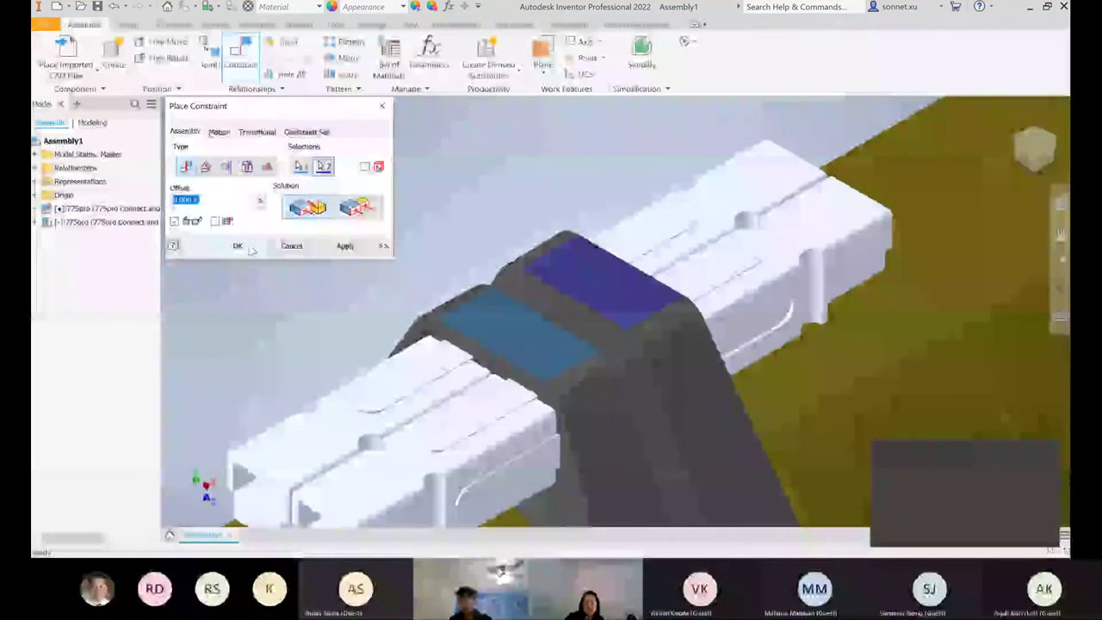
pyautogui.click(248, 248)
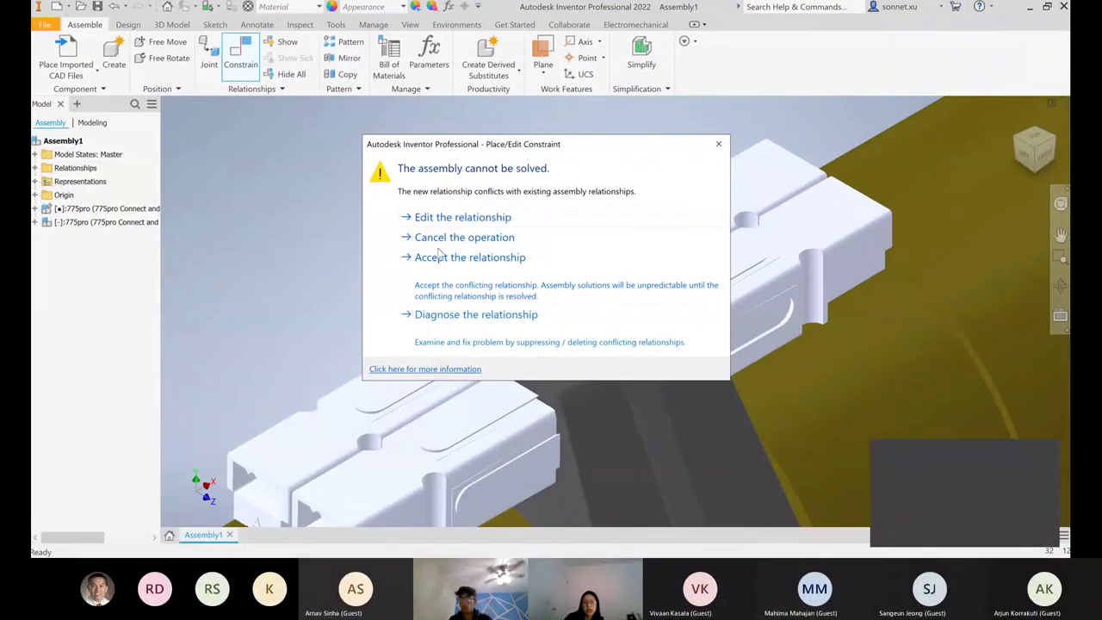
pyautogui.click(439, 284)
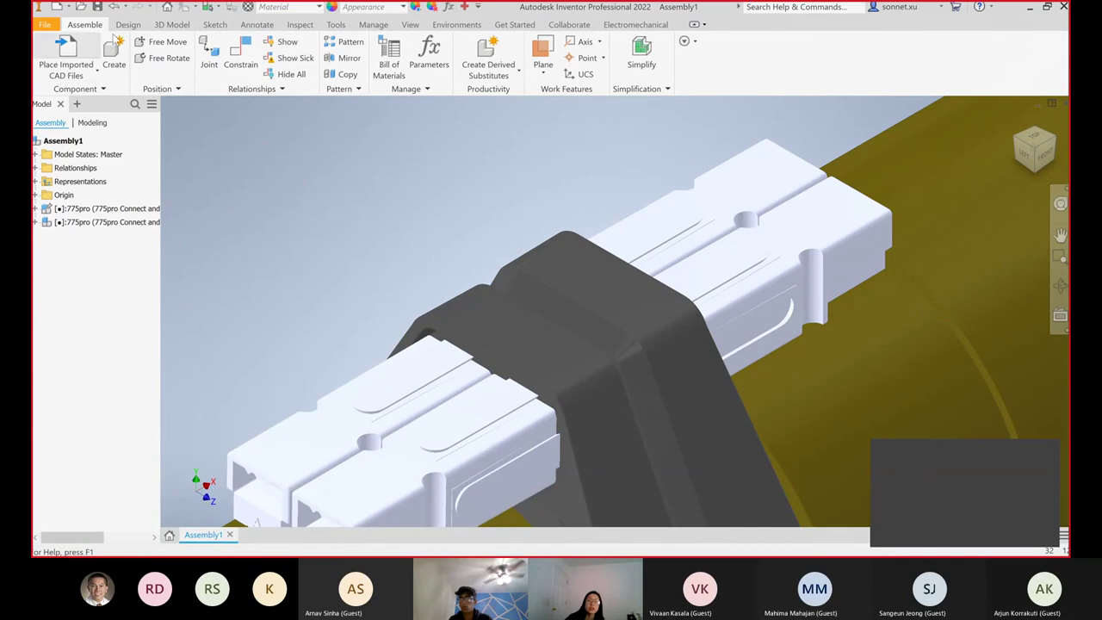
# - Try a zero-offset flush constraint between the same two upper cap faces, accept the conflicting relationship, and undo it
pyautogui.click(242, 55)
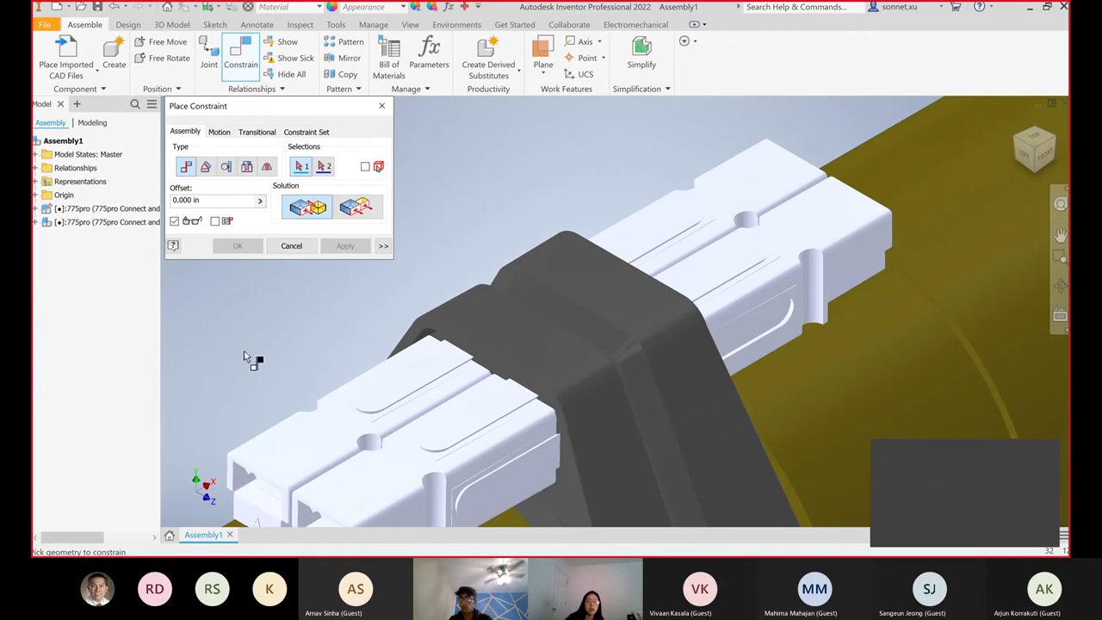
pyautogui.click(519, 334)
pyautogui.click(594, 272)
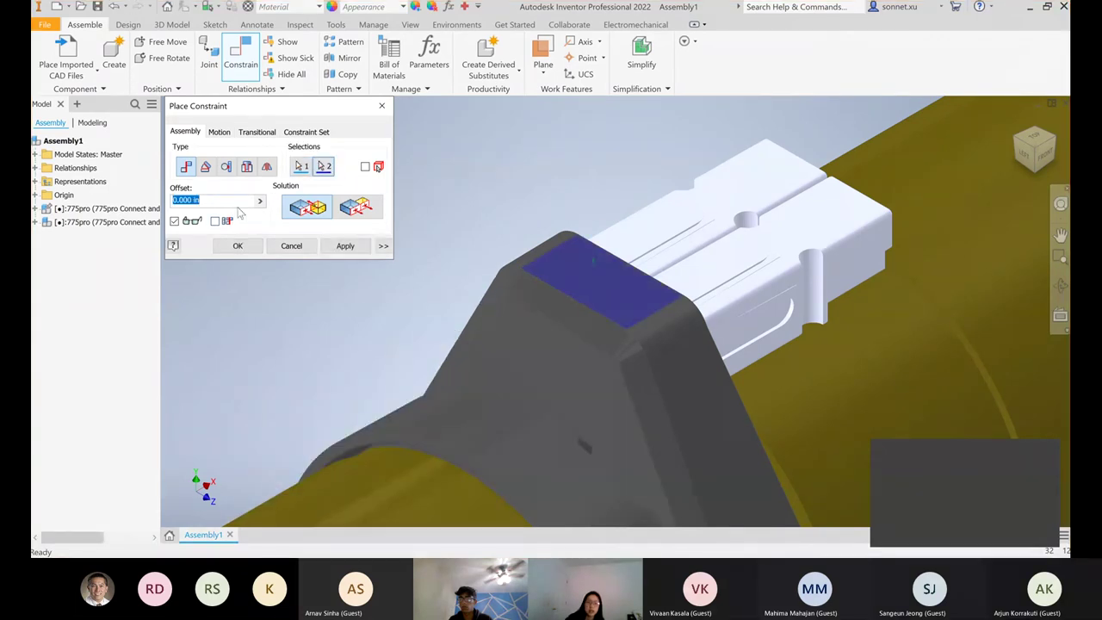
pyautogui.click(355, 208)
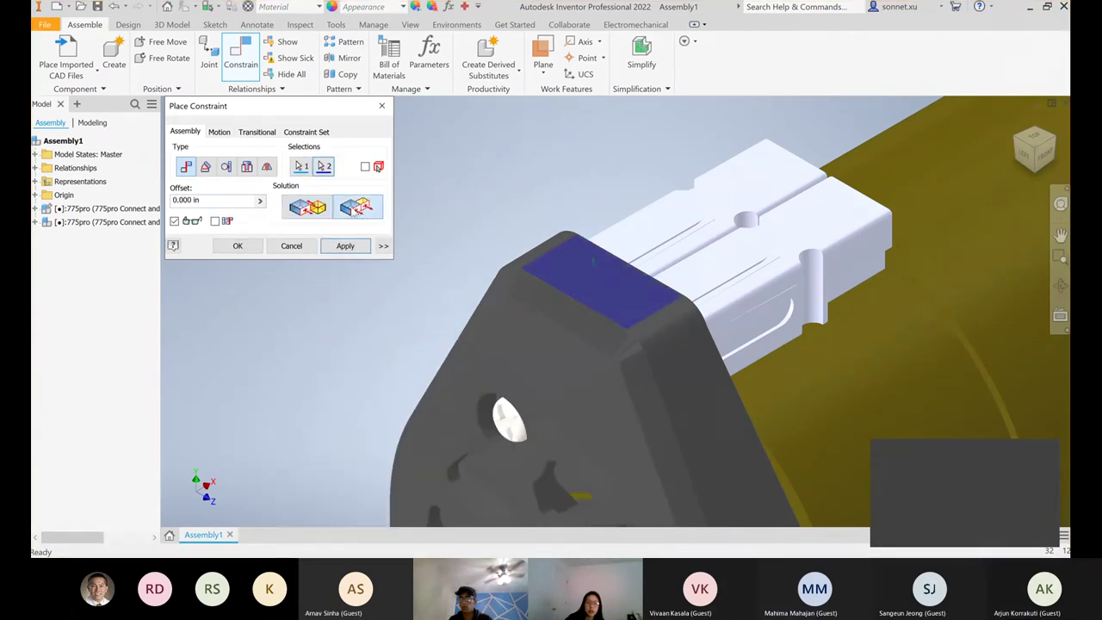
pyautogui.click(237, 246)
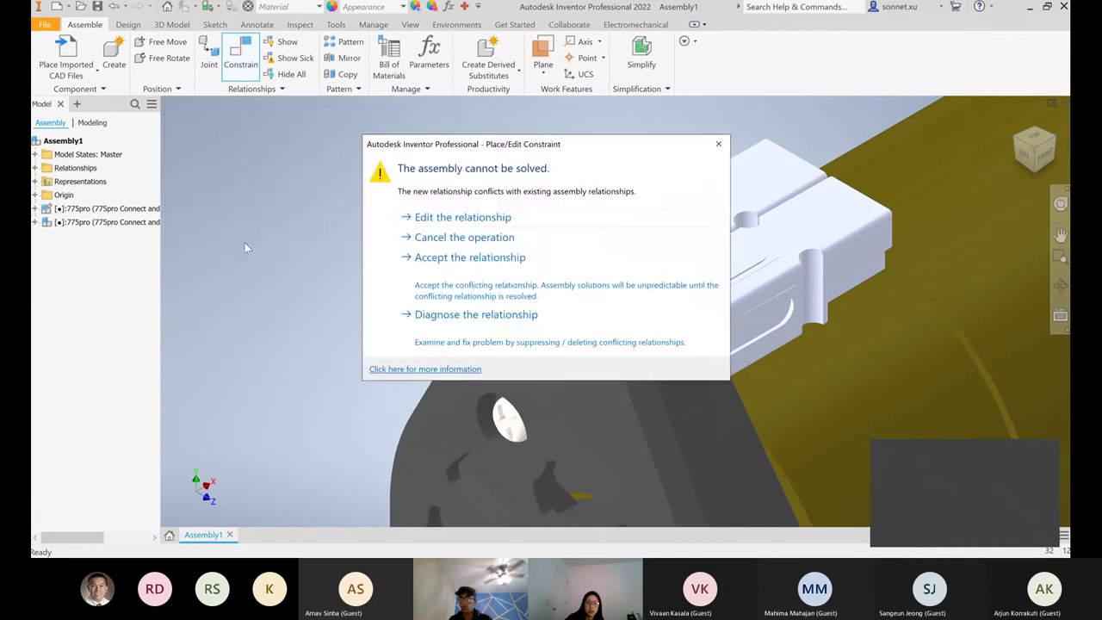
pyautogui.click(473, 257)
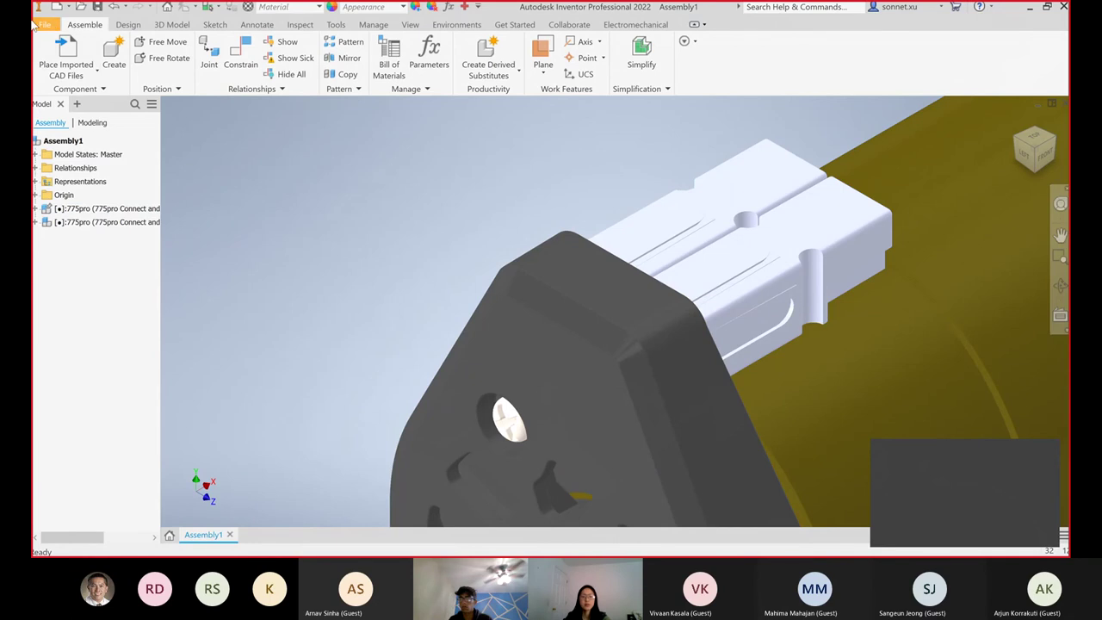
pyautogui.hotkey('ctrl', 'z')
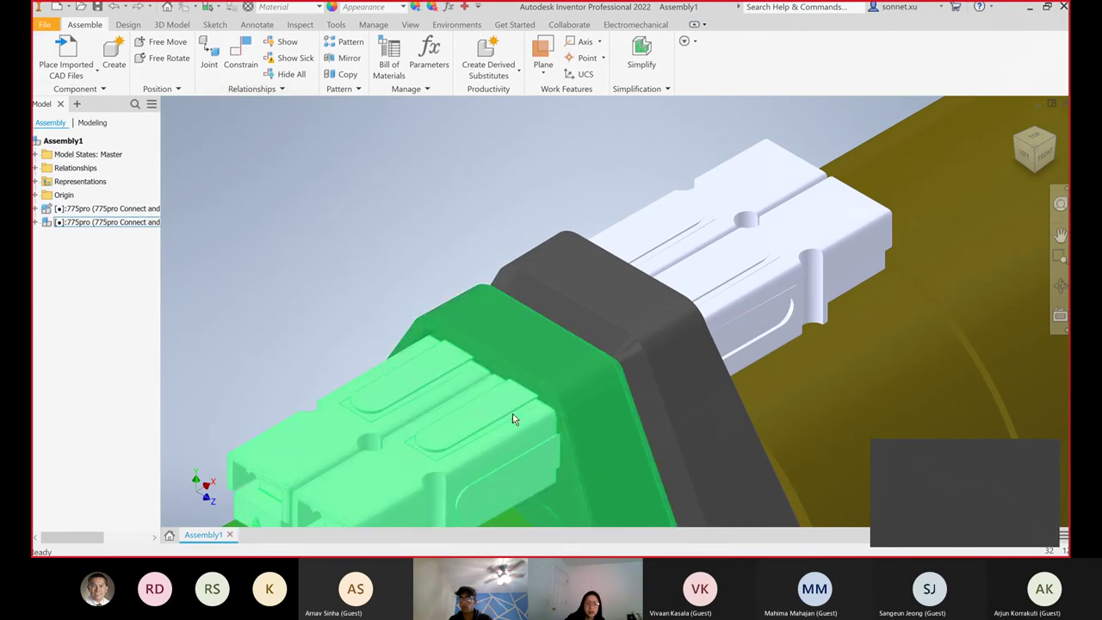
# - Delete the conflicting Mate:3 constraint from the copied motor
pyautogui.click(45, 222)
pyautogui.click(36, 222)
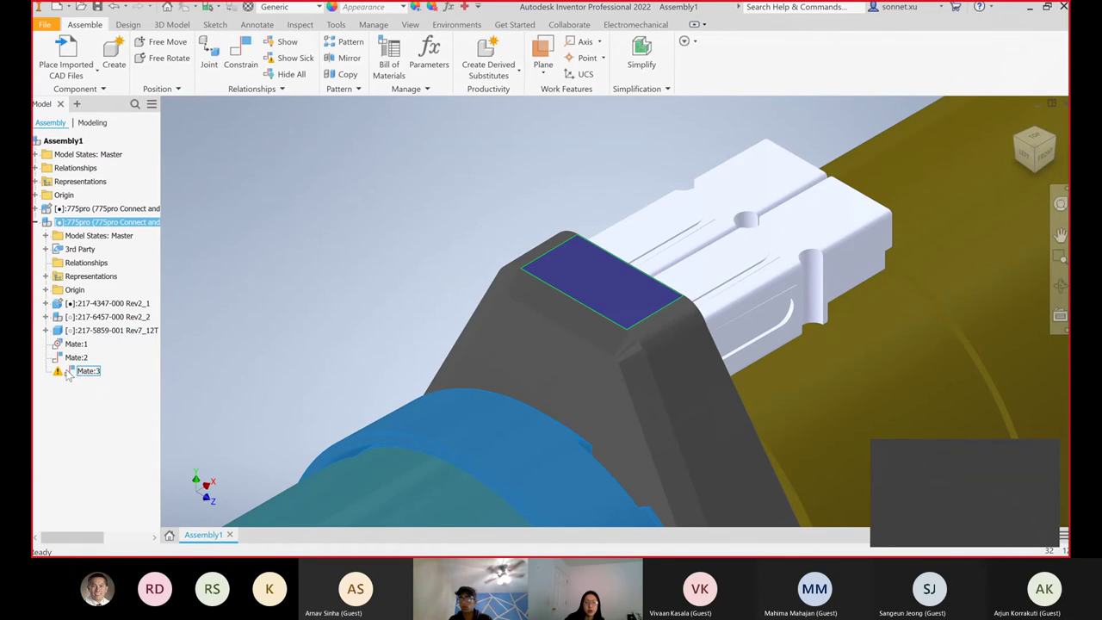
pyautogui.moveTo(69, 374)
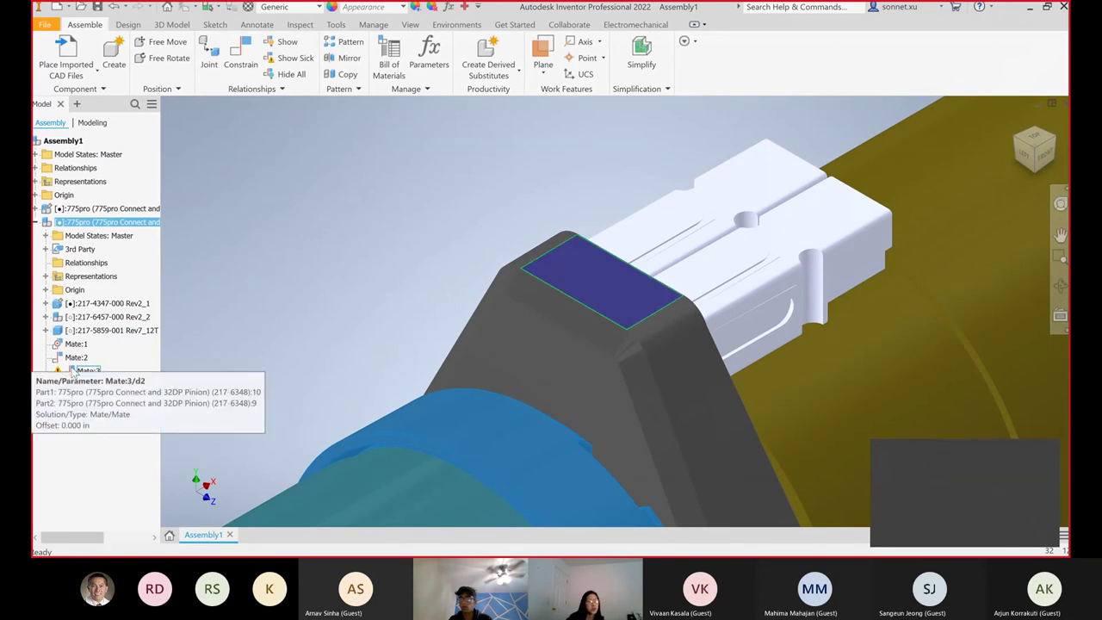
pyautogui.rightClick(74, 372)
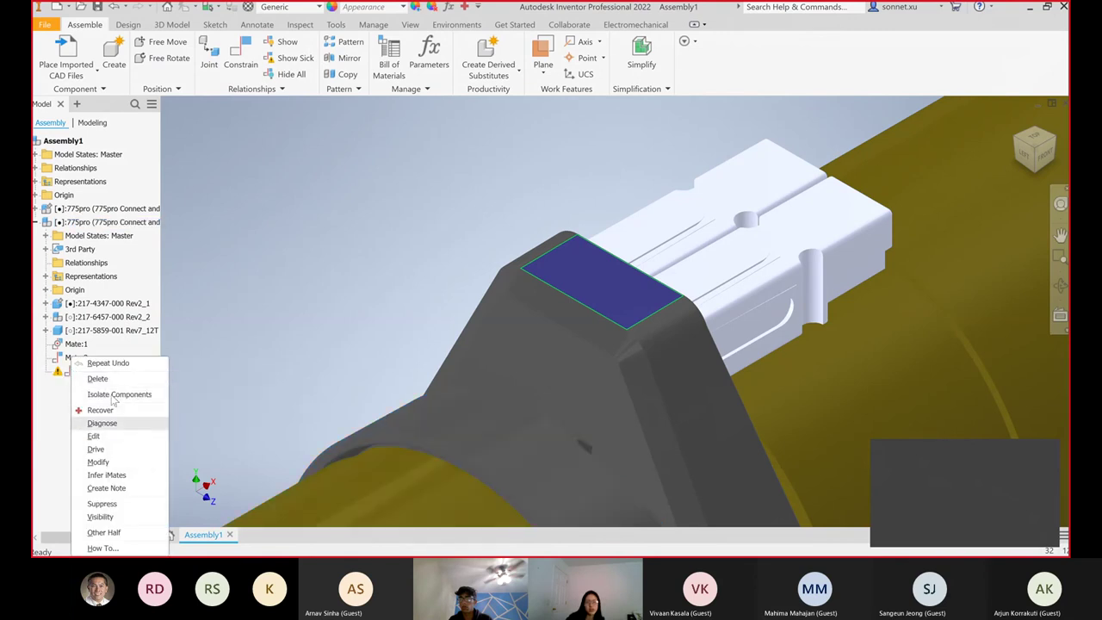
pyautogui.click(96, 379)
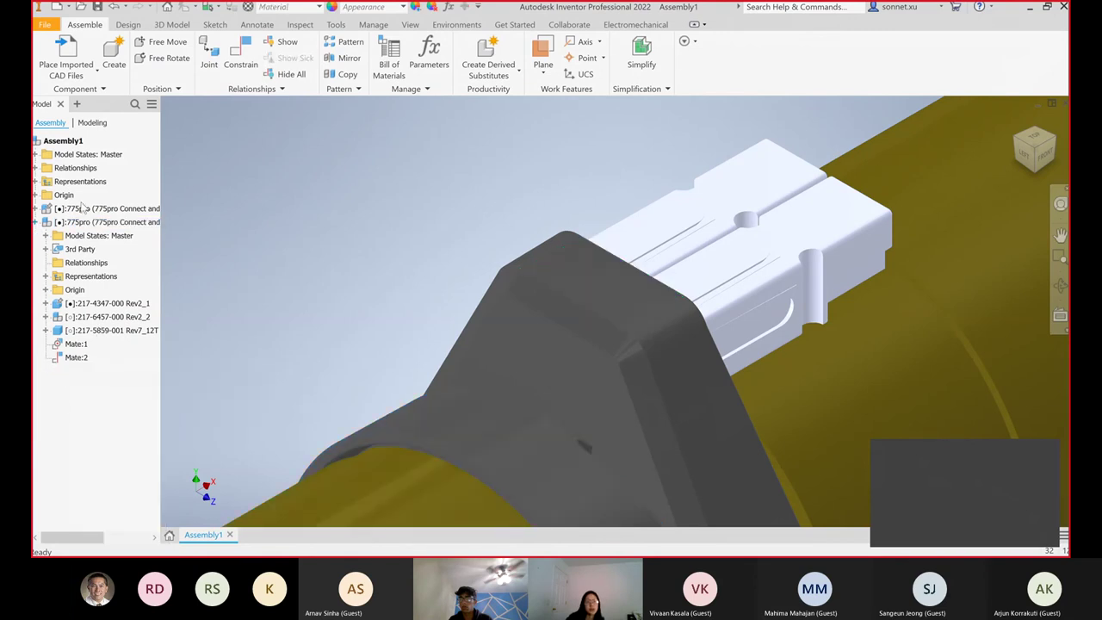
pyautogui.click(36, 222)
# - Constrain the flat upper cap faces of both motors with the flush solution at zero offset, accepting the conflicting relationship
pyautogui.click(240, 56)
pyautogui.click(617, 290)
pyautogui.scroll(-5, 623, 290)
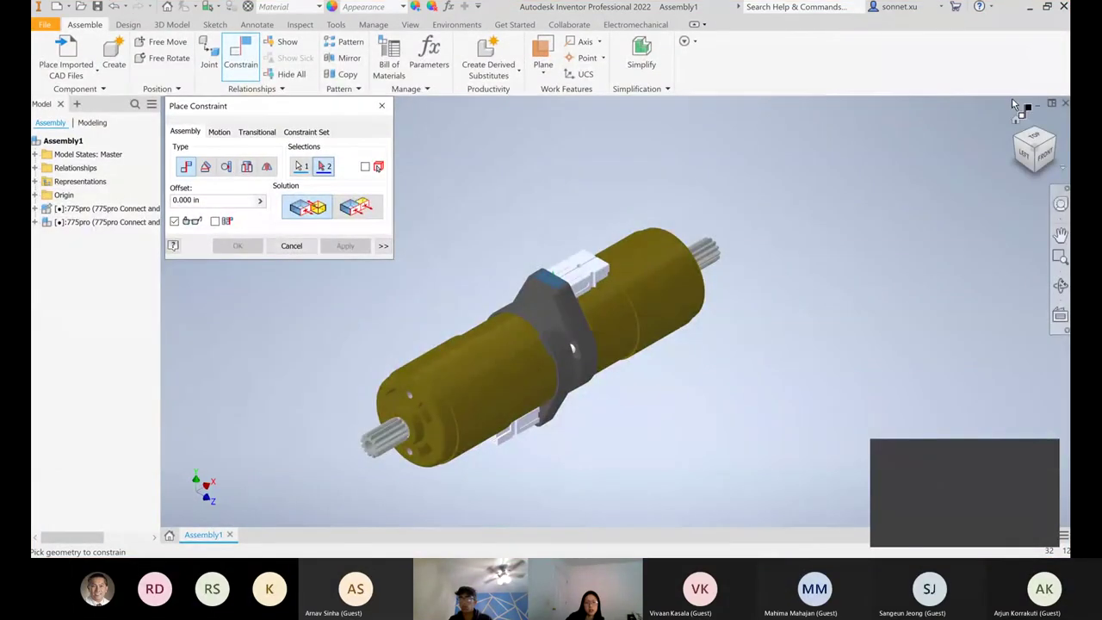
pyautogui.keyDown('shift'); pyautogui.moveTo(832, 266); pyautogui.dragTo(591, 422, button='middle'); pyautogui.keyUp('shift')
pyautogui.scroll(8, 620, 371)
pyautogui.click(529, 277)
pyautogui.click(1014, 123)
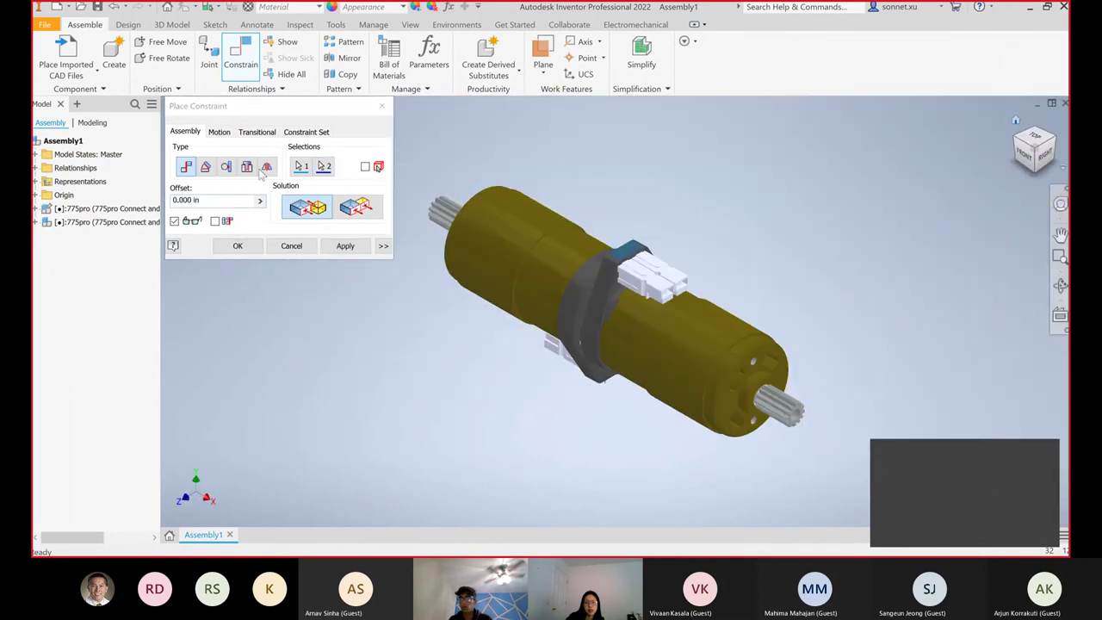
pyautogui.click(360, 209)
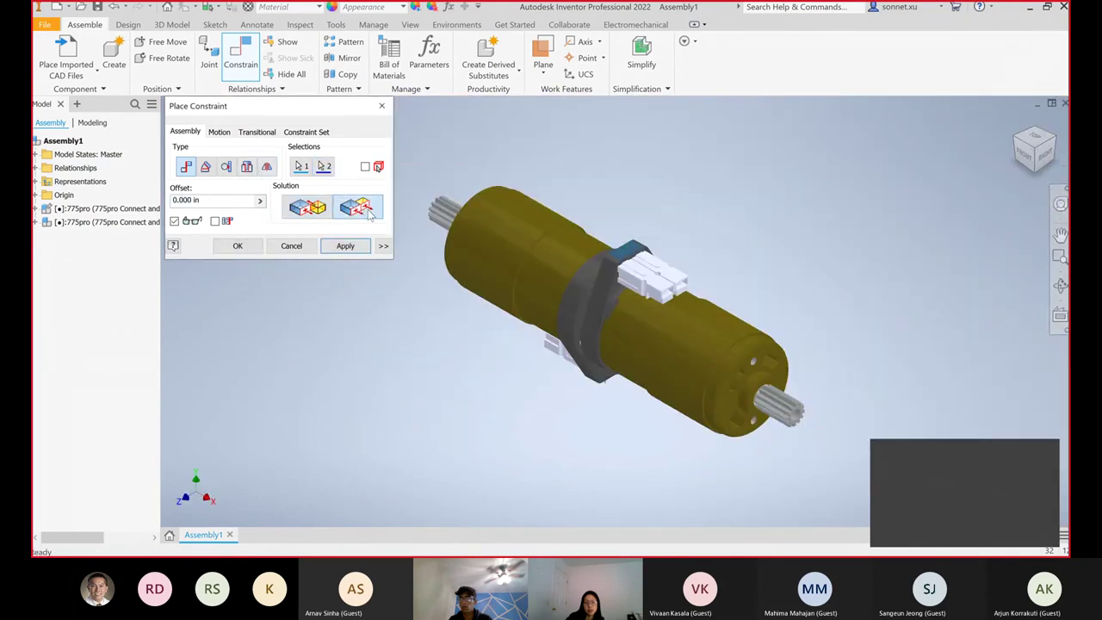
pyautogui.click(355, 246)
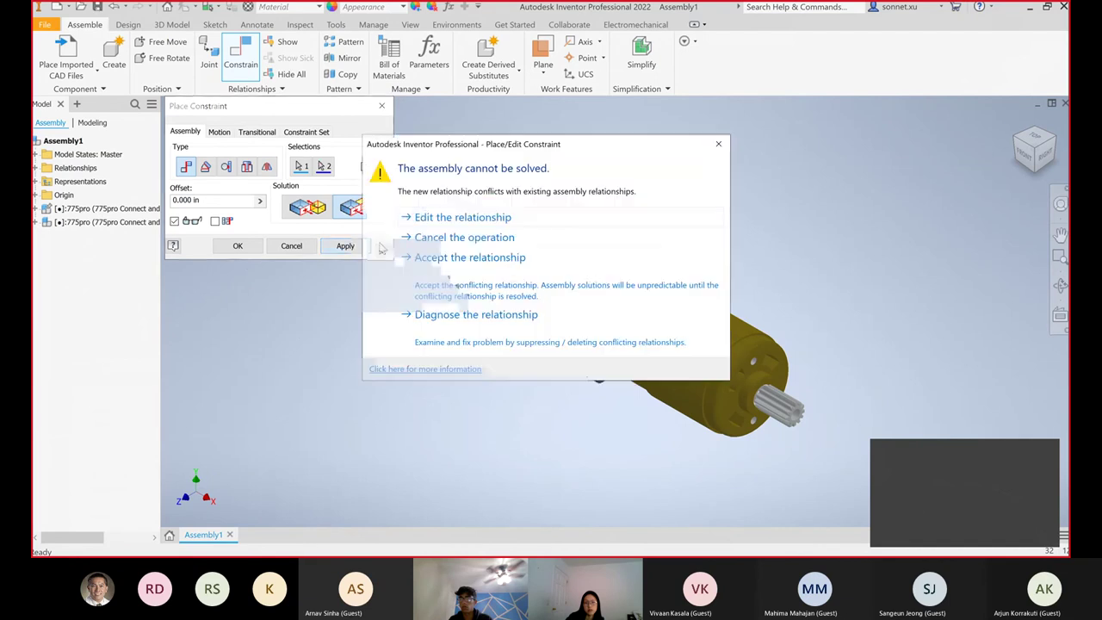
pyautogui.click(436, 259)
pyautogui.click(382, 108)
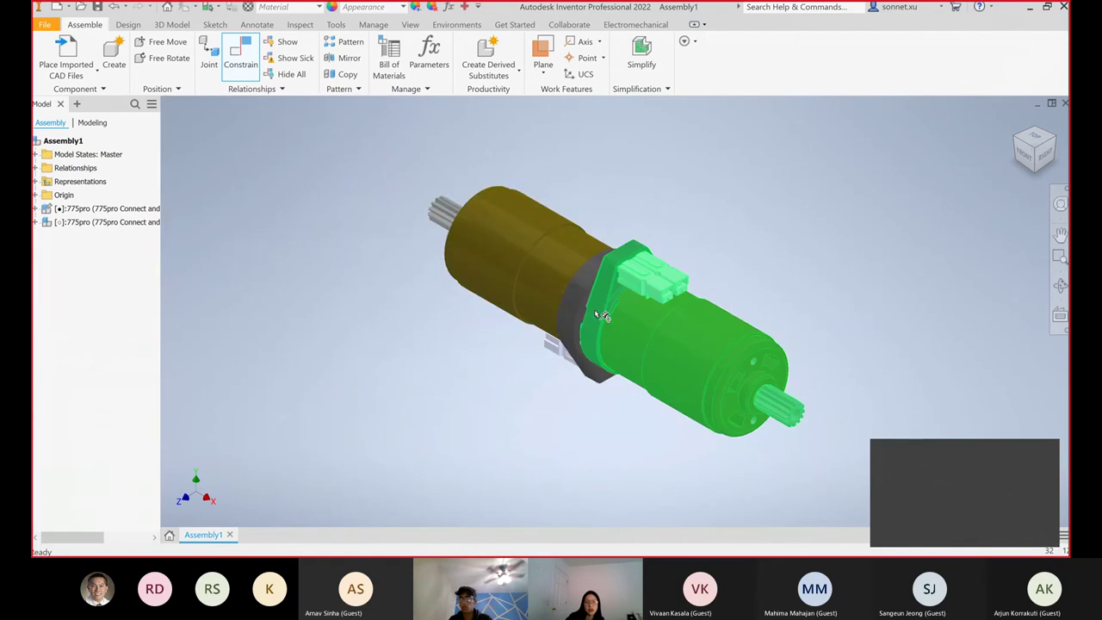
# - Expand the copied motor's entry and examine its constraints alongside the alignment of the two connectors
pyautogui.click(62, 222)
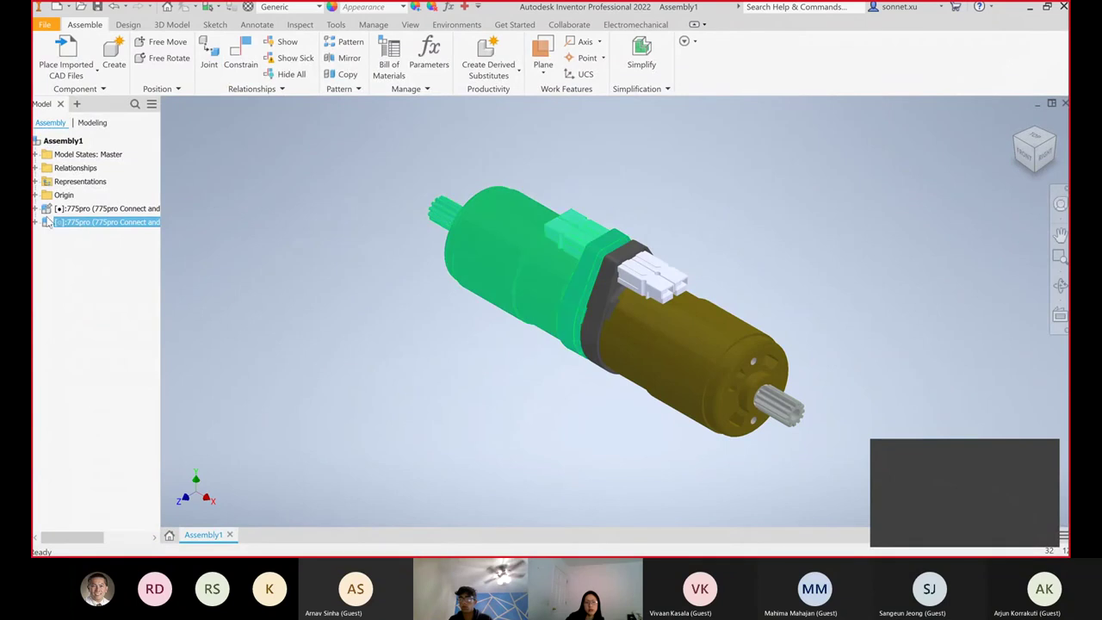
pyautogui.click(36, 222)
pyautogui.scroll(-3, 680, 219)
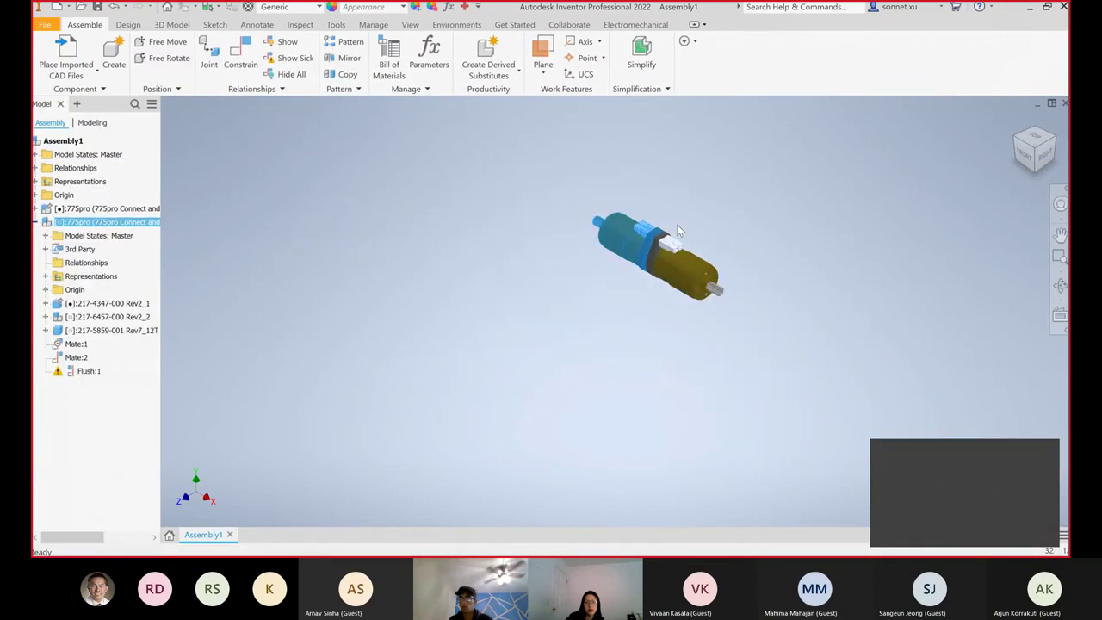
pyautogui.scroll(5, 680, 227)
pyautogui.keyDown('shift'); pyautogui.moveTo(679, 266); pyautogui.dragTo(35, 340, button='middle'); pyautogui.keyUp('shift')
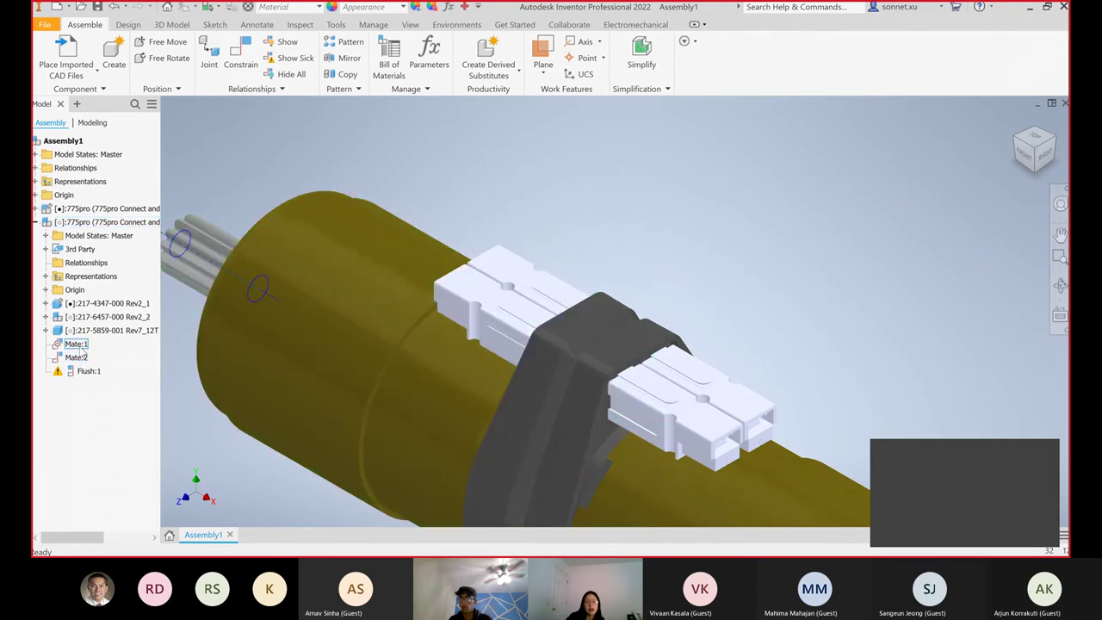
pyautogui.click(379, 303)
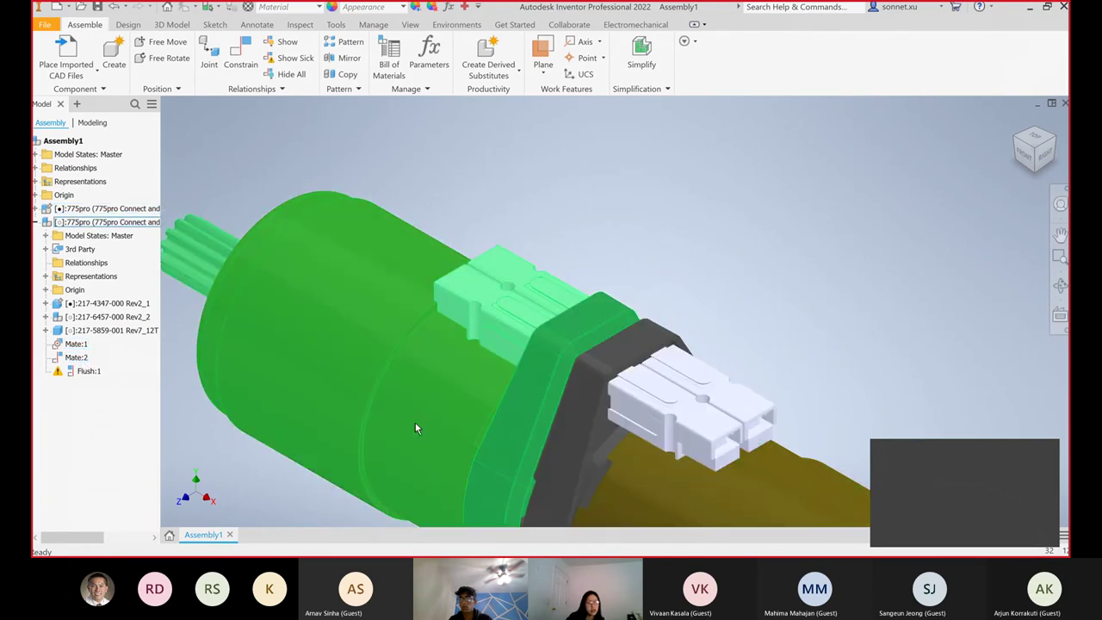
pyautogui.click(638, 227)
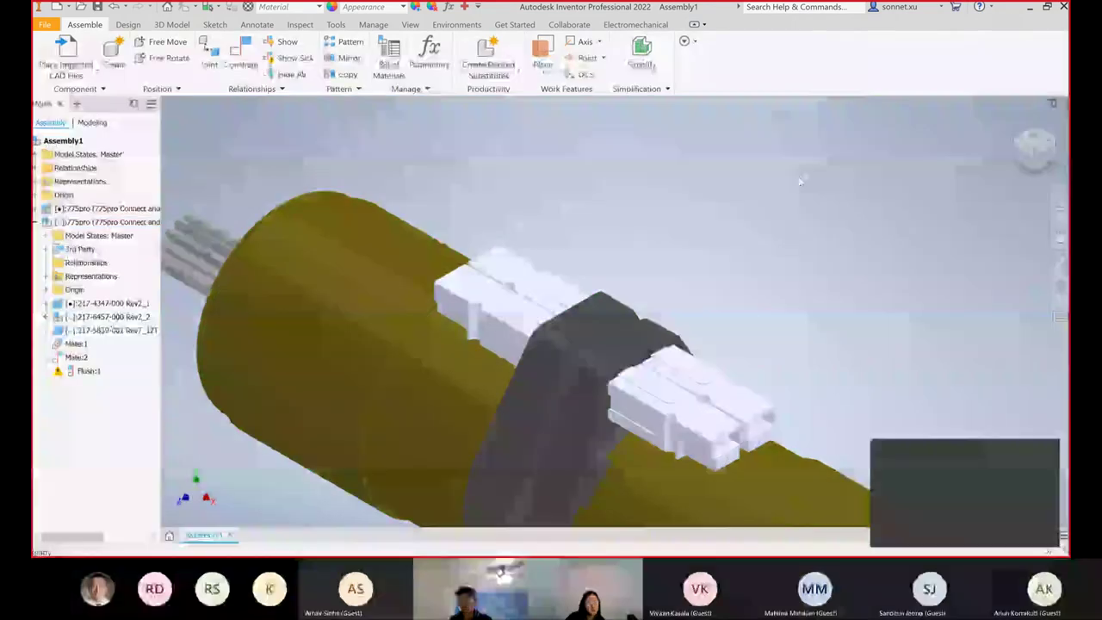
pyautogui.click(477, 395)
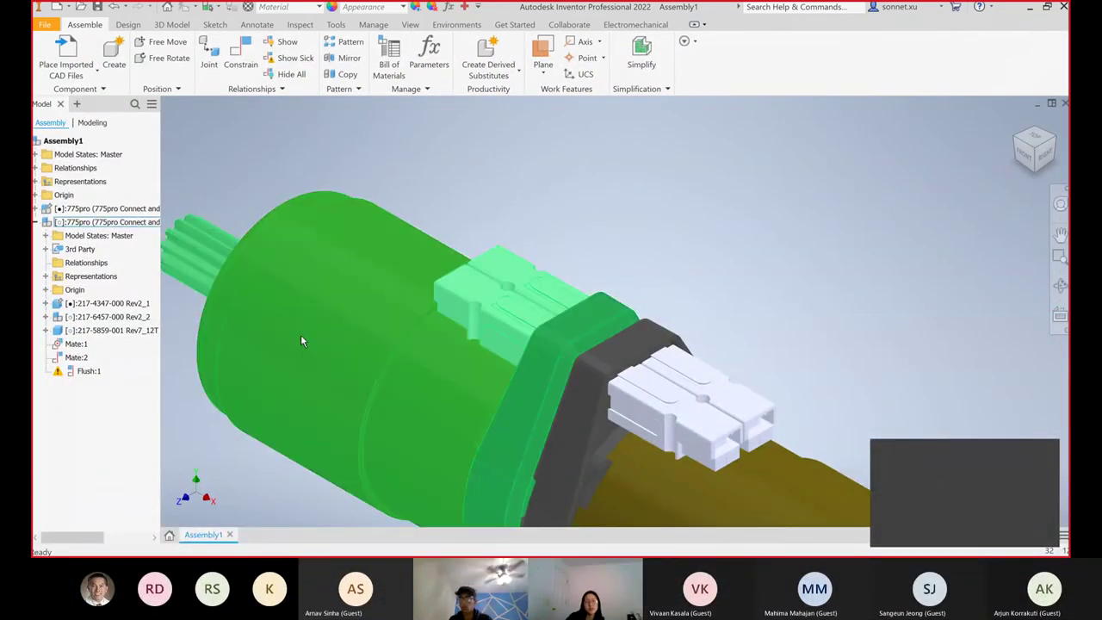
pyautogui.click(218, 482)
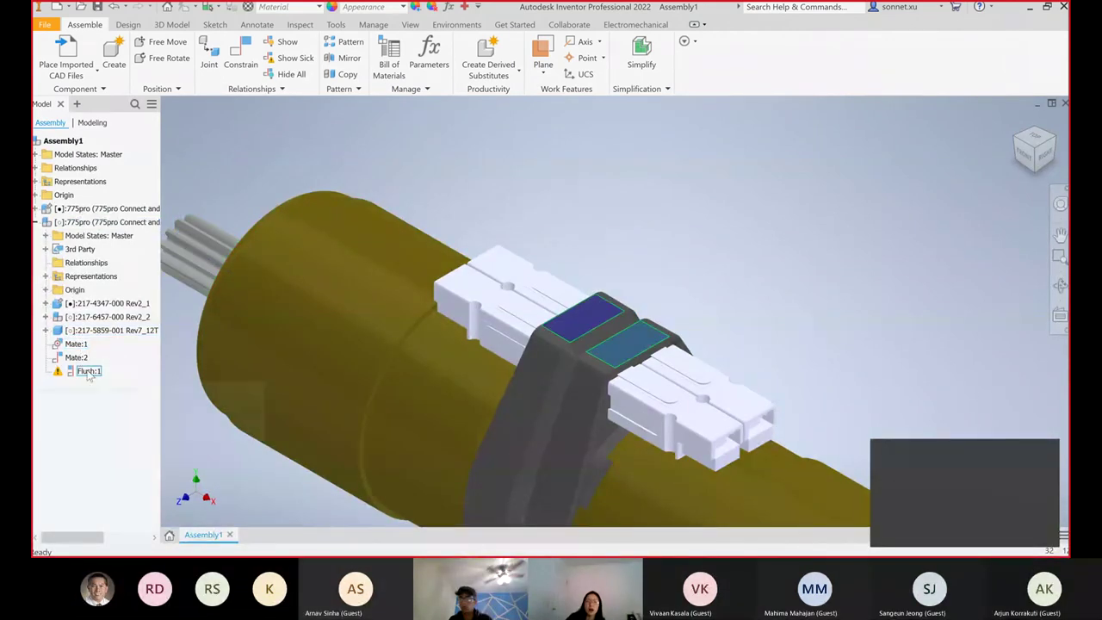
pyautogui.click(452, 291)
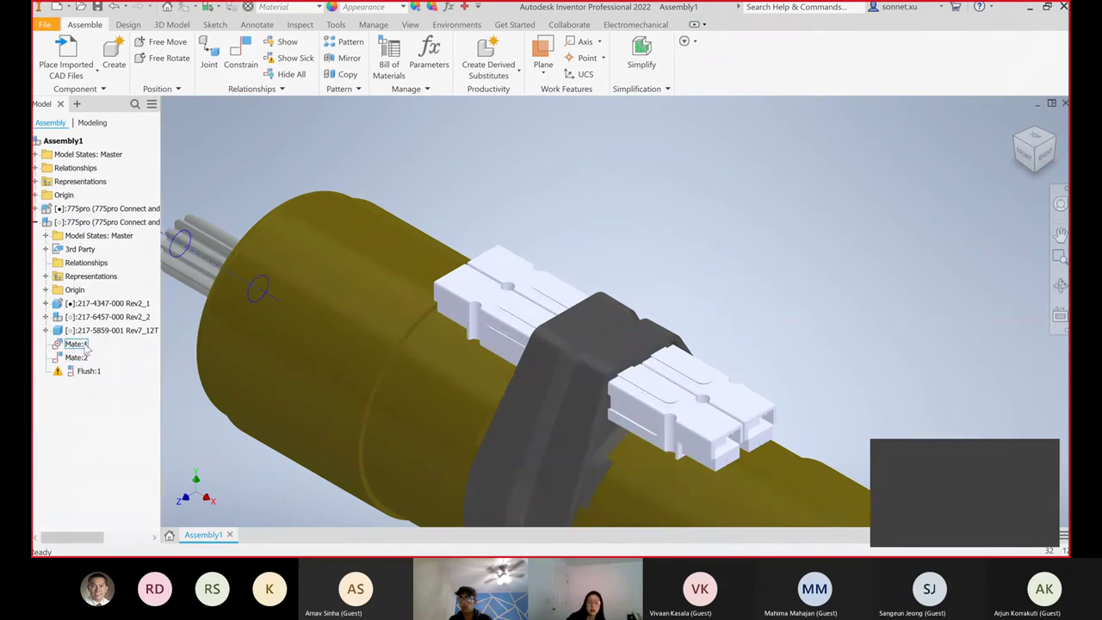
# - Suppress the Mate:1 axis constraint of the copied motor
pyautogui.click(74, 343)
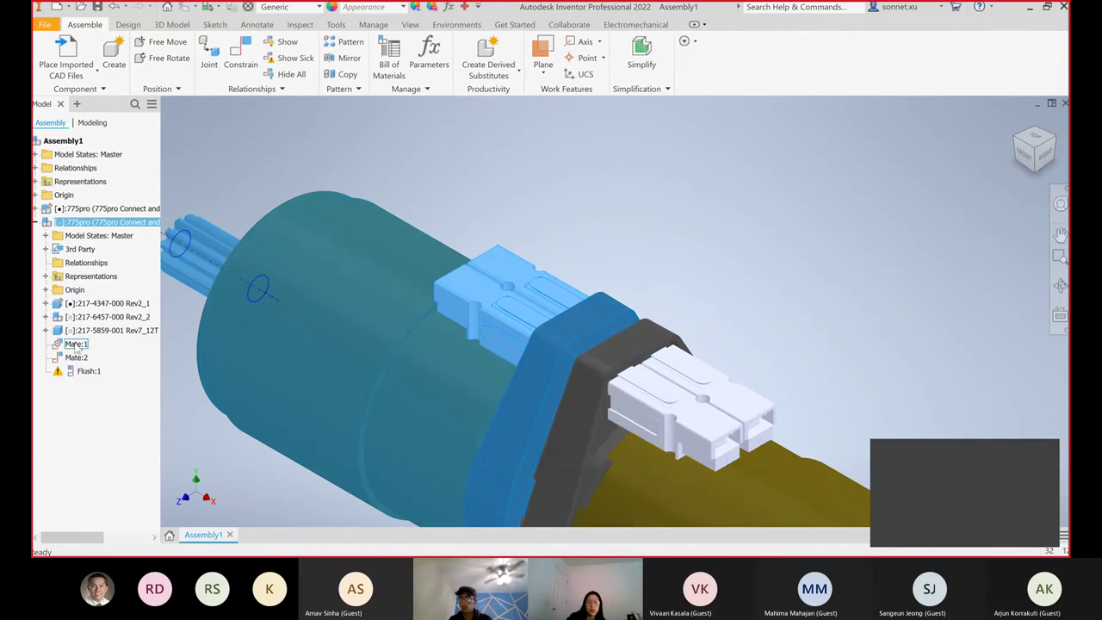
pyautogui.rightClick(75, 345)
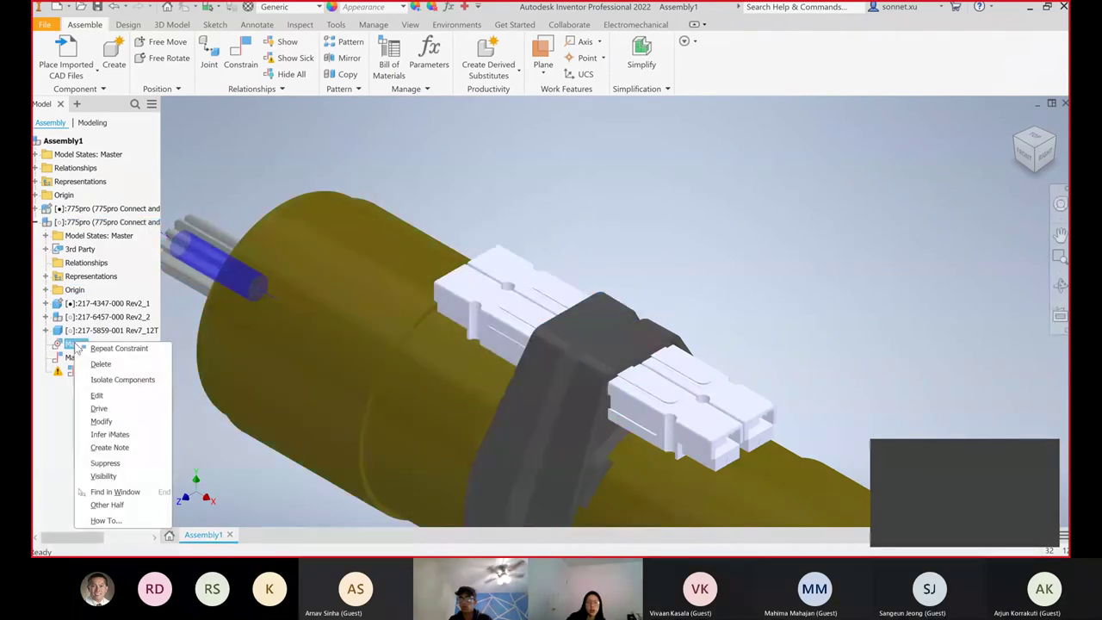
pyautogui.click(105, 464)
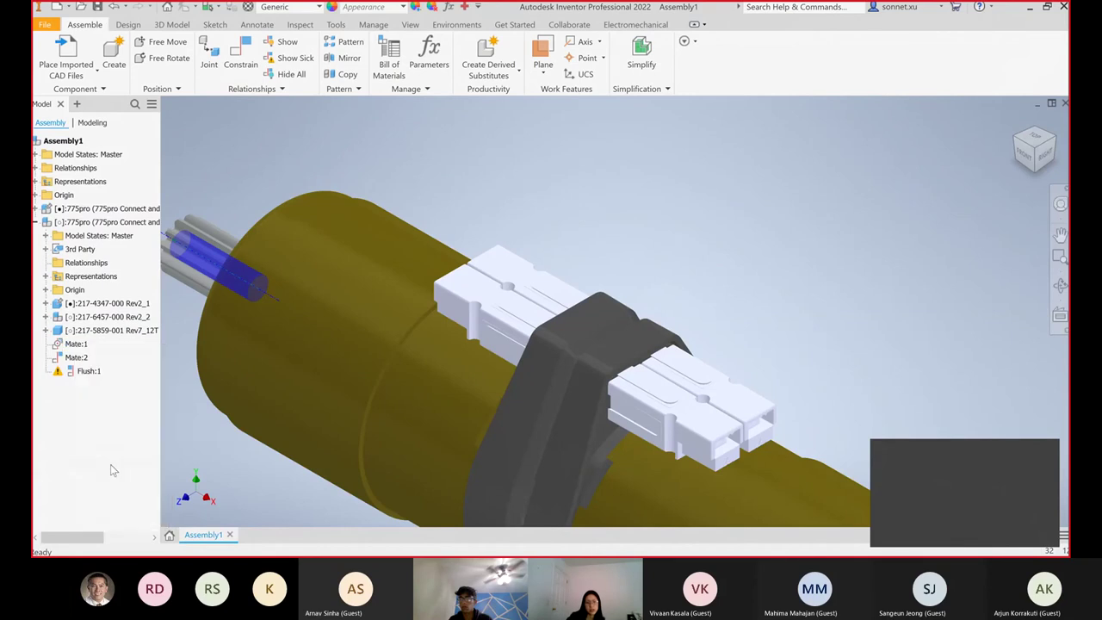
# - Recover the Flush:1 constraint with the Diagnose treatment, examine the relationship conflict analysis, and close it
pyautogui.rightClick(86, 374)
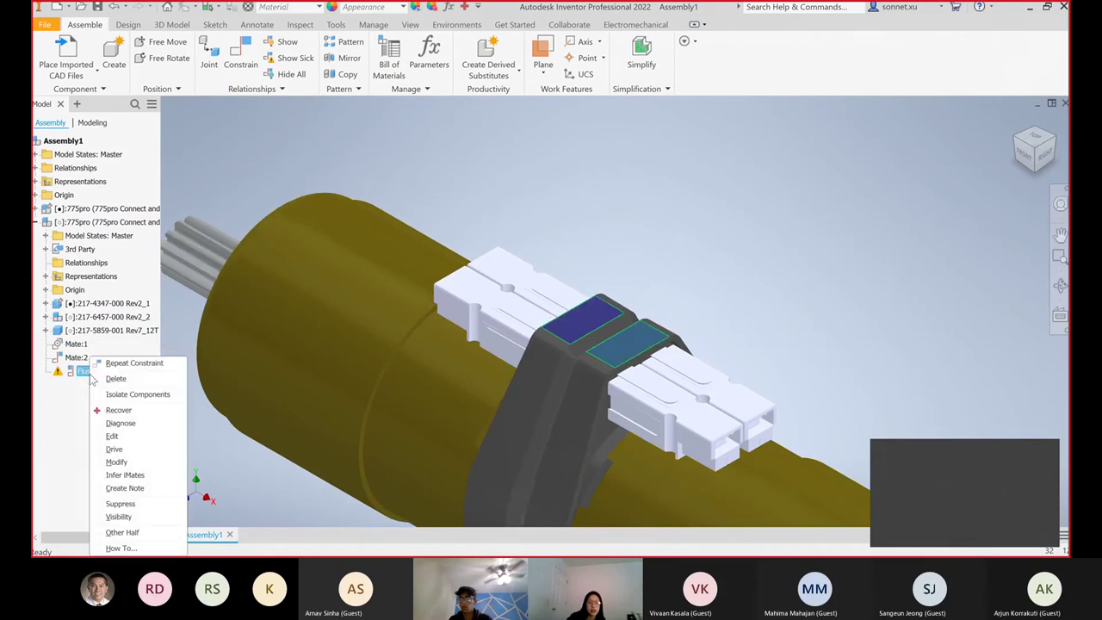
pyautogui.click(120, 411)
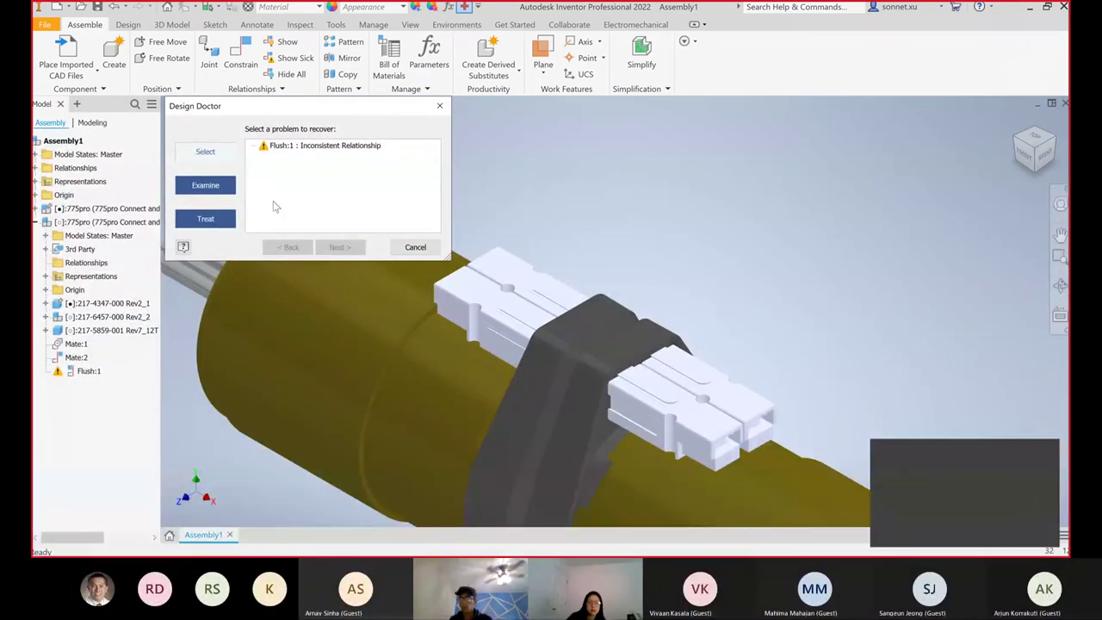
pyautogui.click(340, 148)
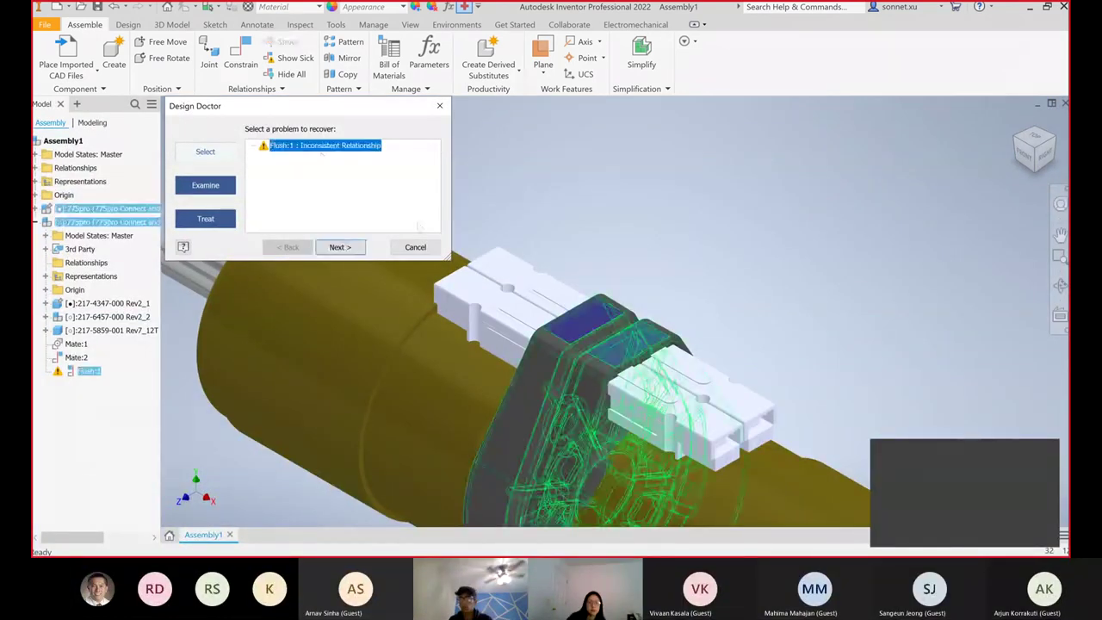
pyautogui.click(341, 248)
pyautogui.click(346, 249)
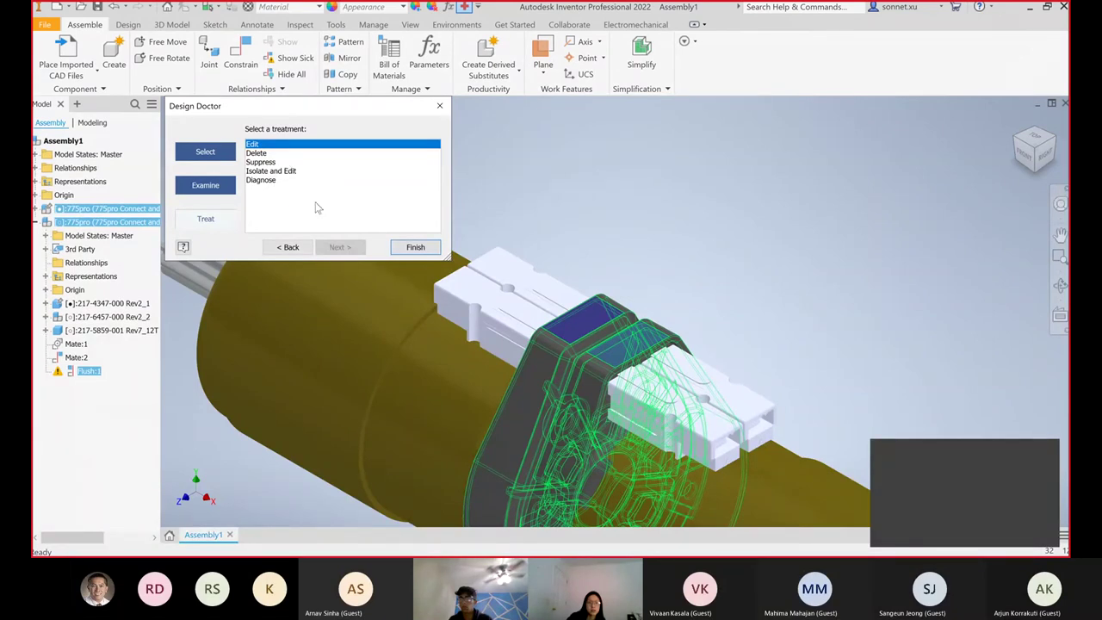
pyautogui.click(299, 180)
pyautogui.click(416, 247)
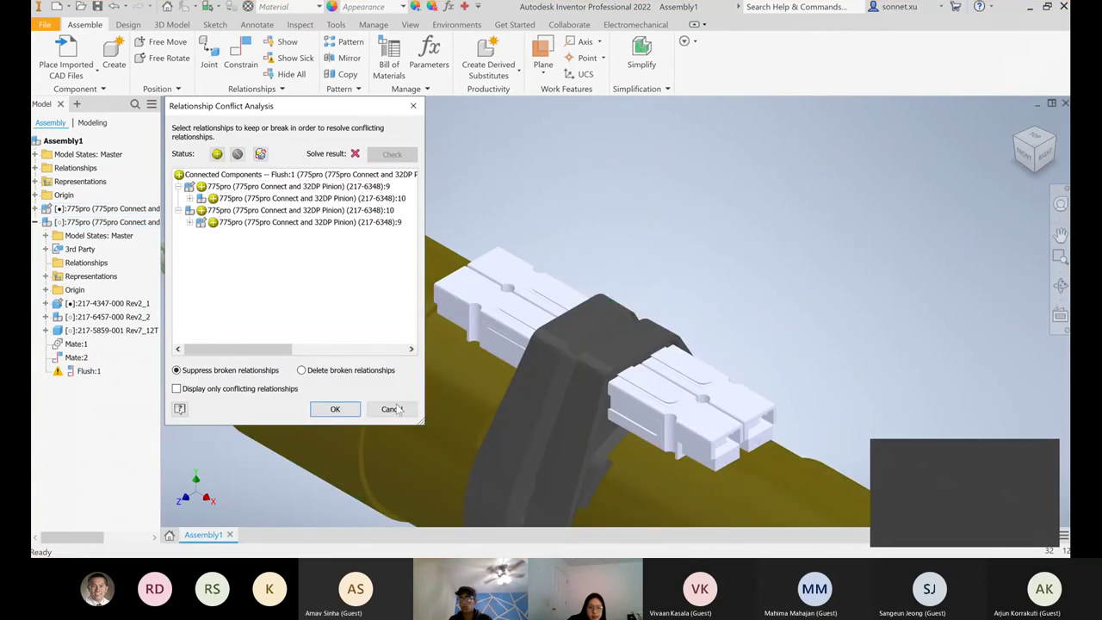
pyautogui.click(355, 414)
# - Suppress the conflicting Flush:1 constraint of the copied motor
pyautogui.click(83, 371)
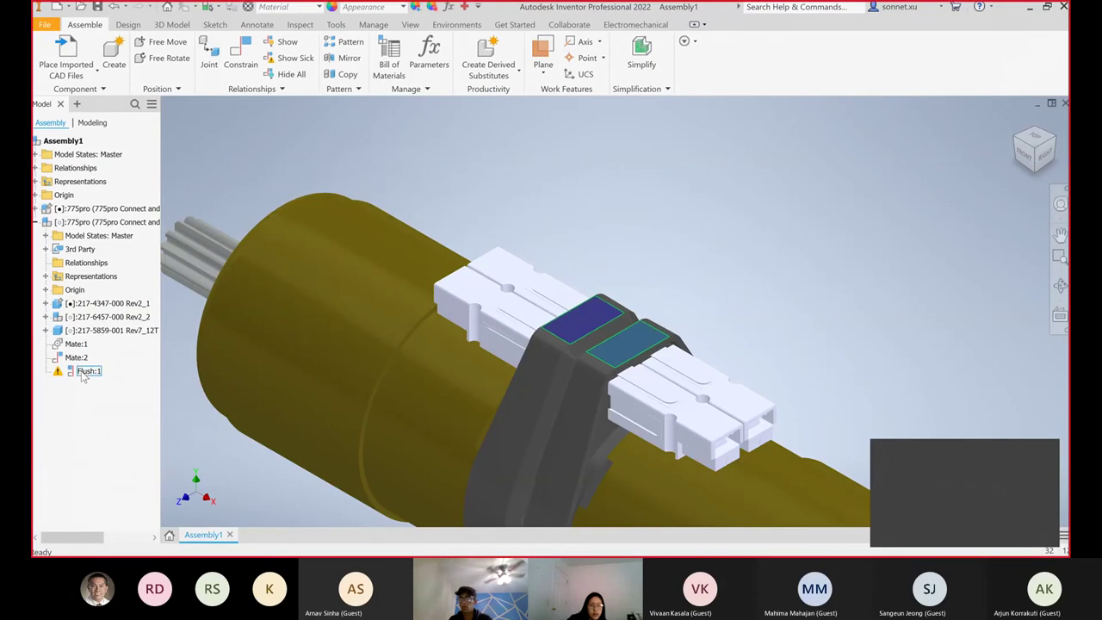
pyautogui.rightClick(82, 372)
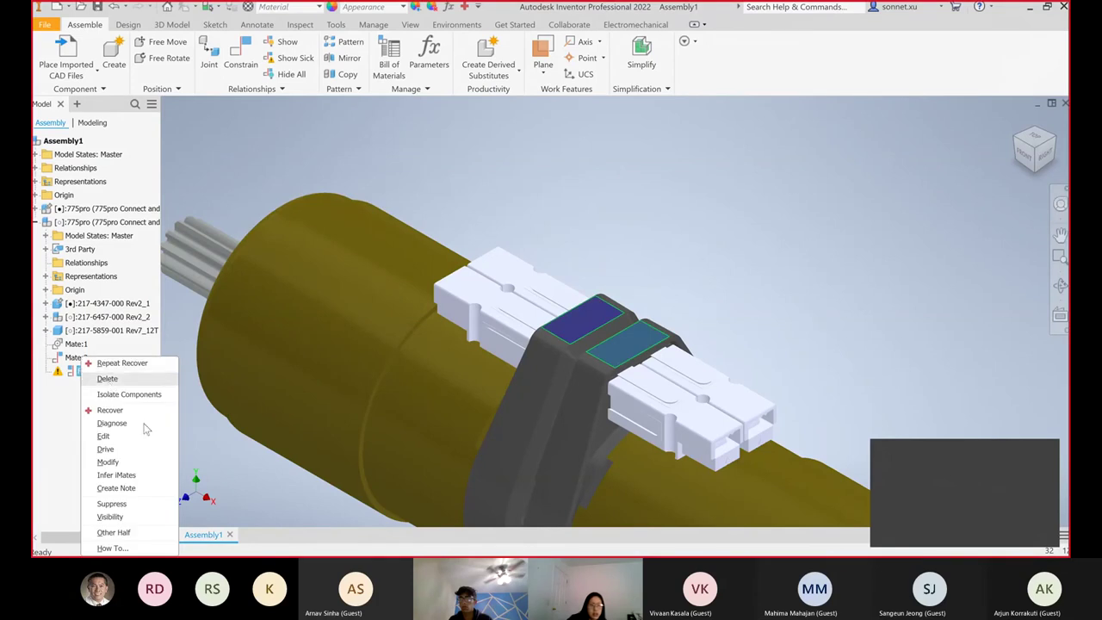
pyautogui.click(111, 503)
pyautogui.rightClick(77, 370)
pyautogui.click(362, 354)
# - Move the copied motor well away from the grounded motor to test its remaining freedom
pyautogui.moveTo(404, 334); pyautogui.dragTo(432, 284)
pyautogui.scroll(-5, 432, 284)
pyautogui.click(539, 256)
pyautogui.click(1033, 139)
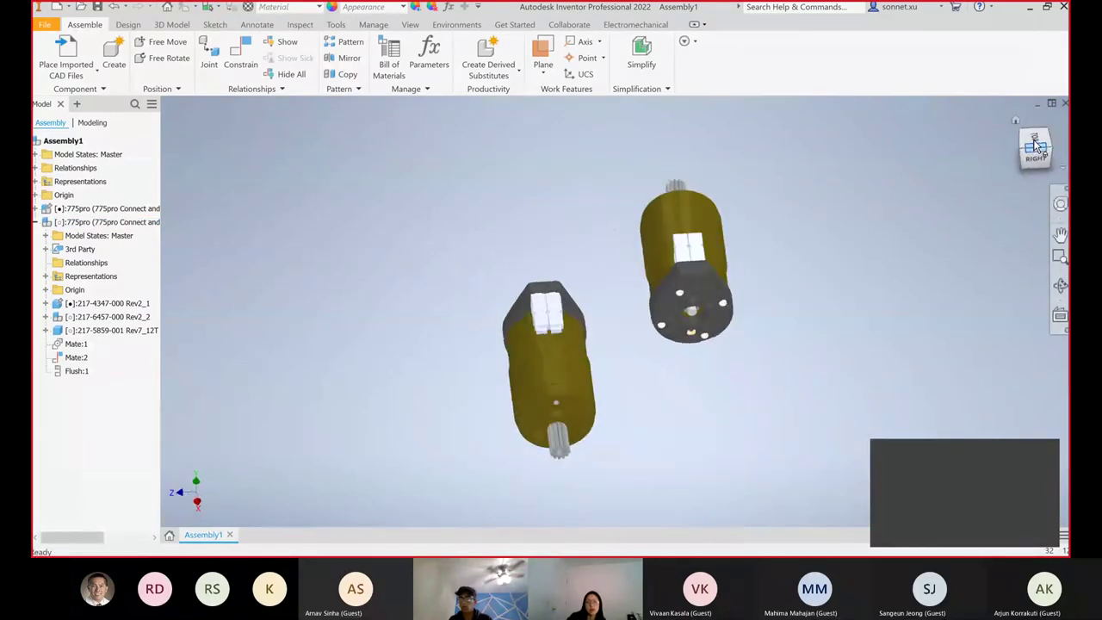
pyautogui.moveTo(714, 261); pyautogui.dragTo(760, 143)
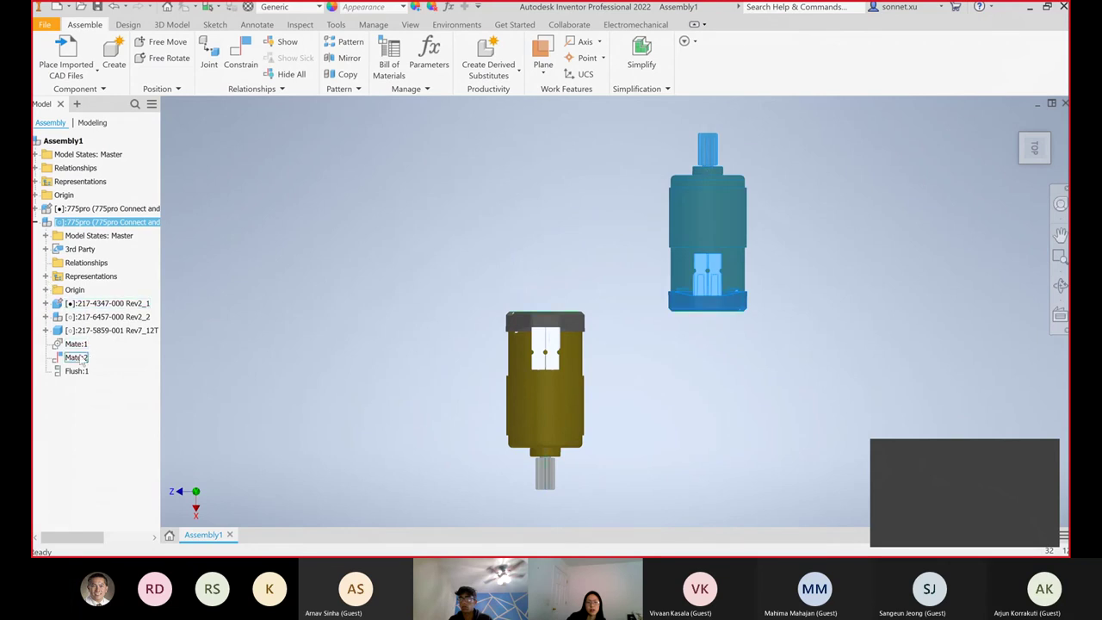
pyautogui.click(1009, 131)
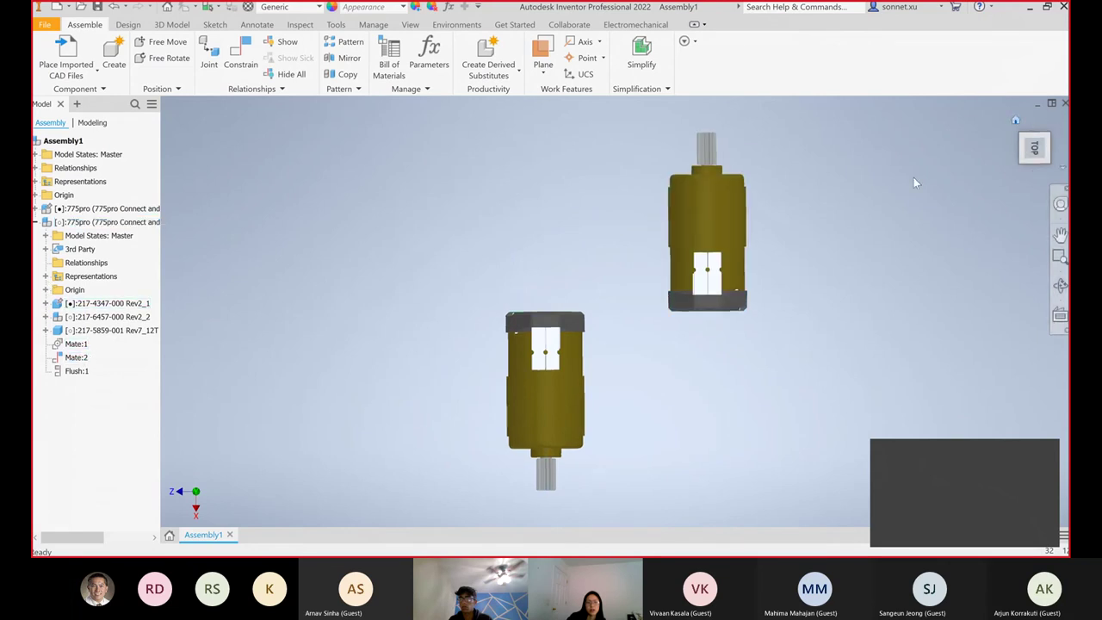
pyautogui.click(1014, 122)
# - Unsuppress the Flush:1 constraint while the motors are apart and continue with the conflicting relationship
pyautogui.rightClick(76, 370)
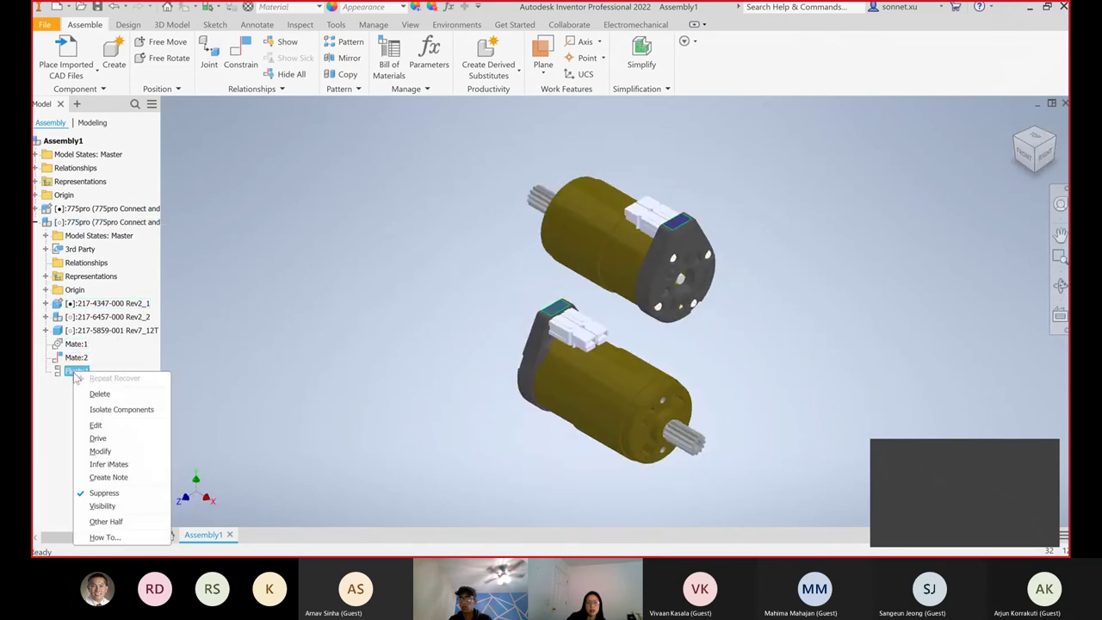
pyautogui.click(117, 494)
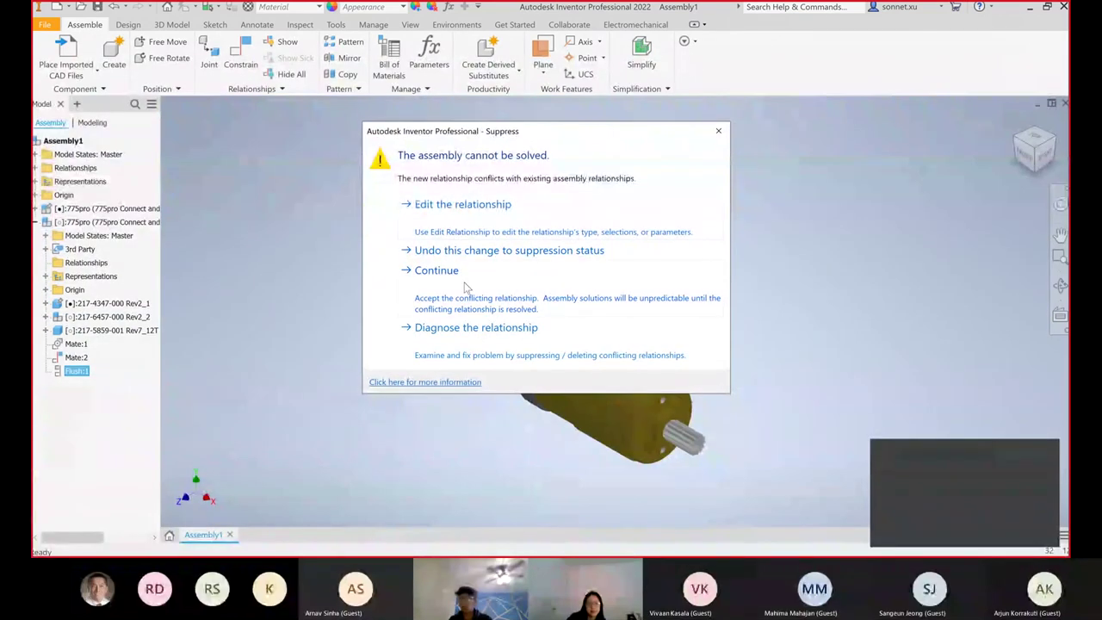
pyautogui.click(459, 291)
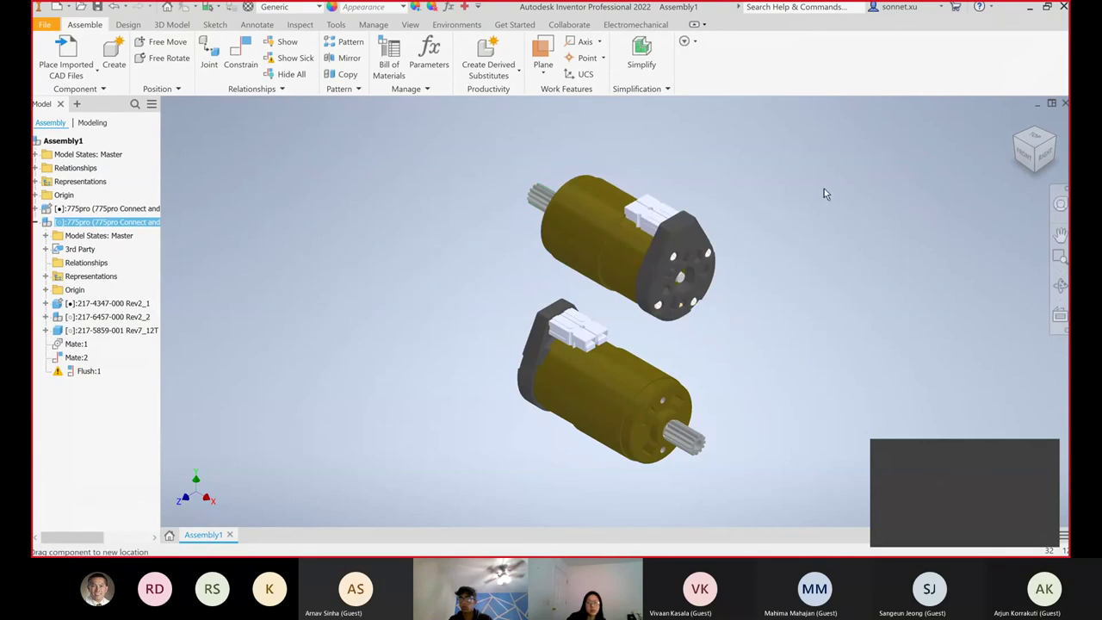
pyautogui.click(1022, 124)
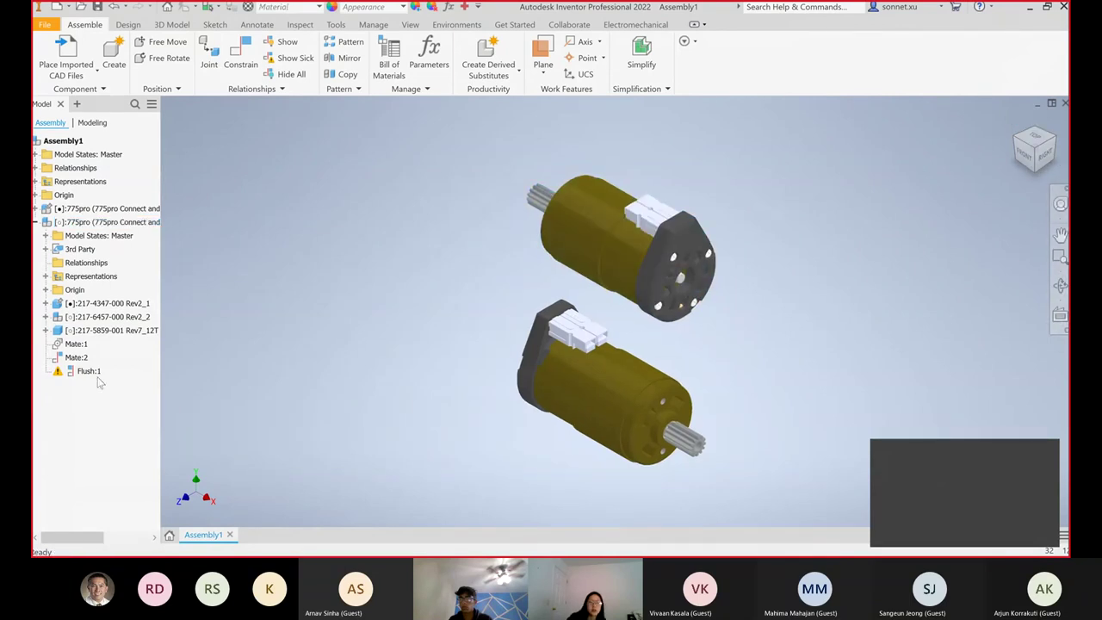
pyautogui.click(105, 208)
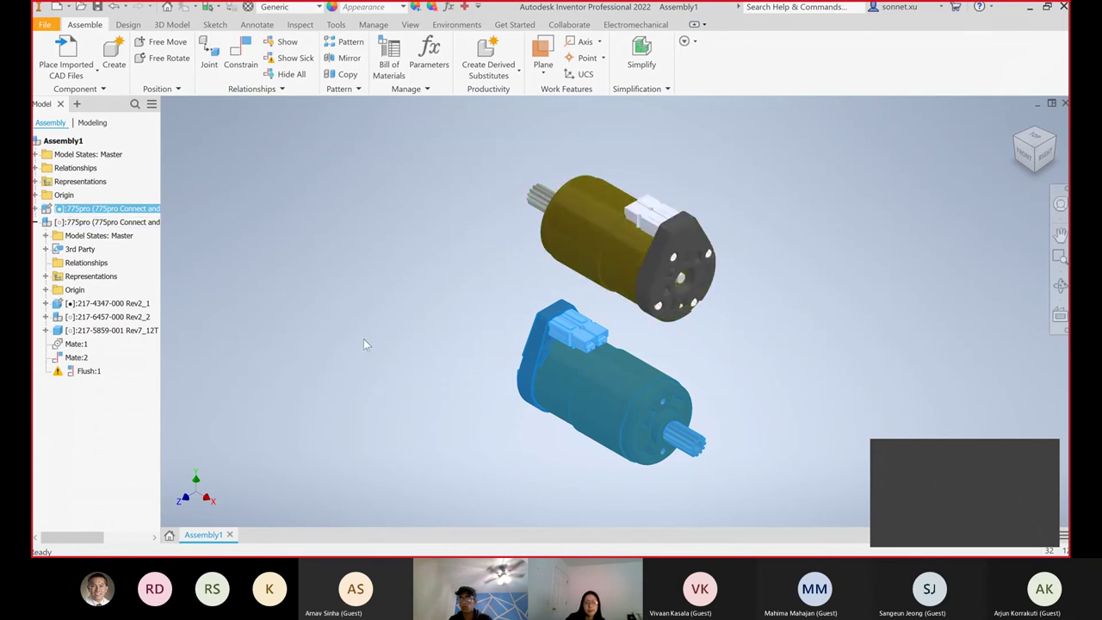
# - Suppress the Flush:1 constraint again and shift the copied motor to another position beside the grounded one
pyautogui.rightClick(83, 376)
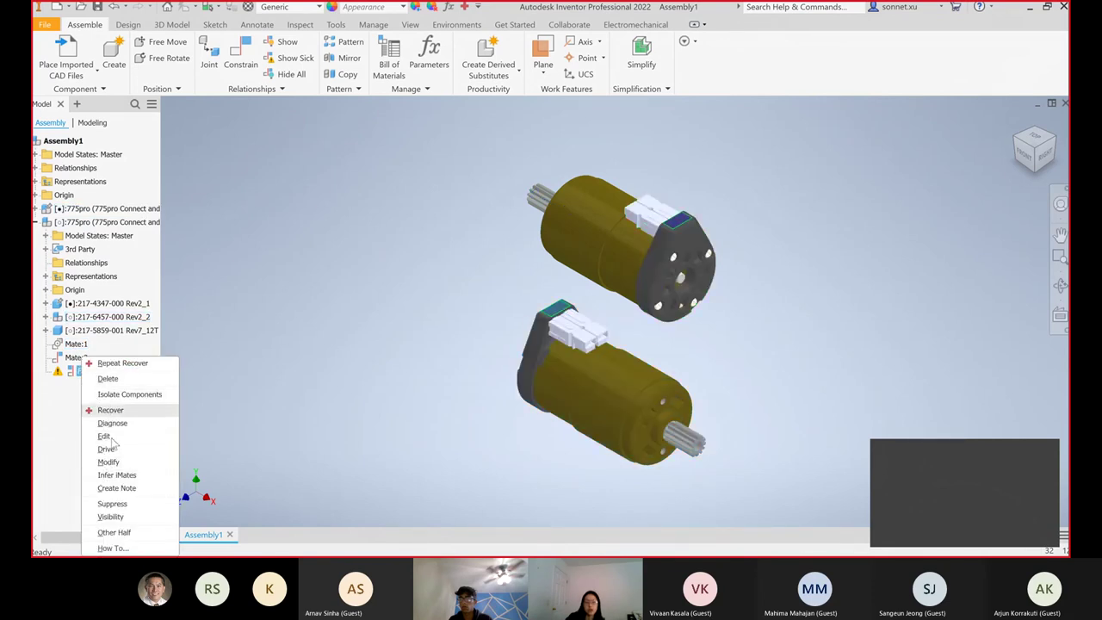
pyautogui.click(105, 504)
pyautogui.moveTo(603, 258); pyautogui.dragTo(598, 293)
# - Unsuppress the Mate:1 axis constraint and turn the copied motor slightly about the shared shaft axis
pyautogui.rightClick(74, 343)
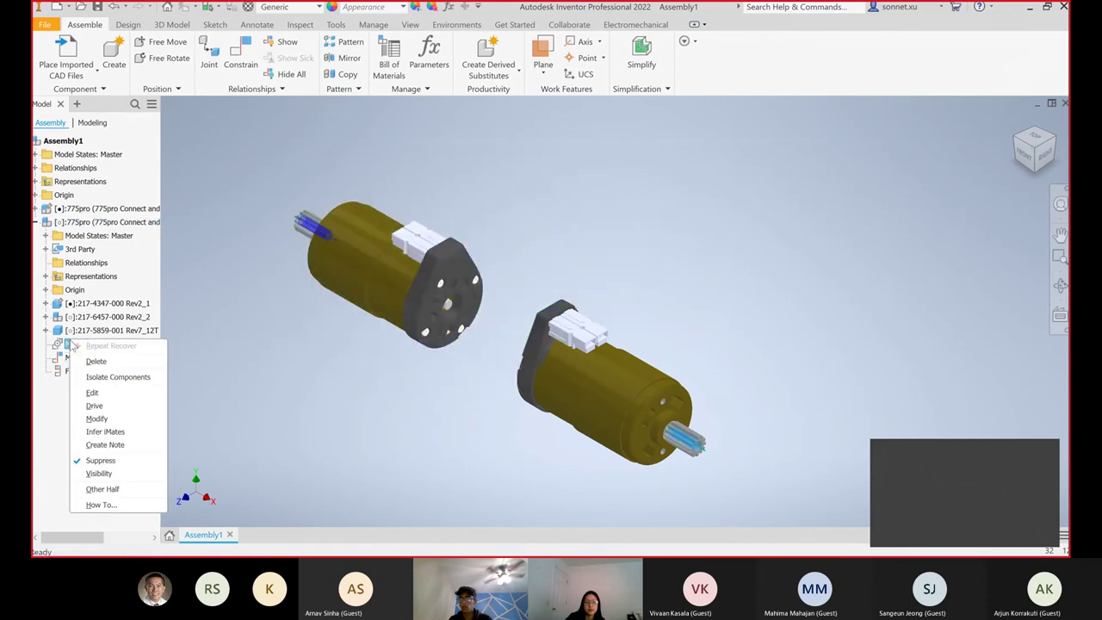
pyautogui.click(99, 461)
pyautogui.moveTo(459, 353); pyautogui.dragTo(502, 291)
pyautogui.click(796, 233)
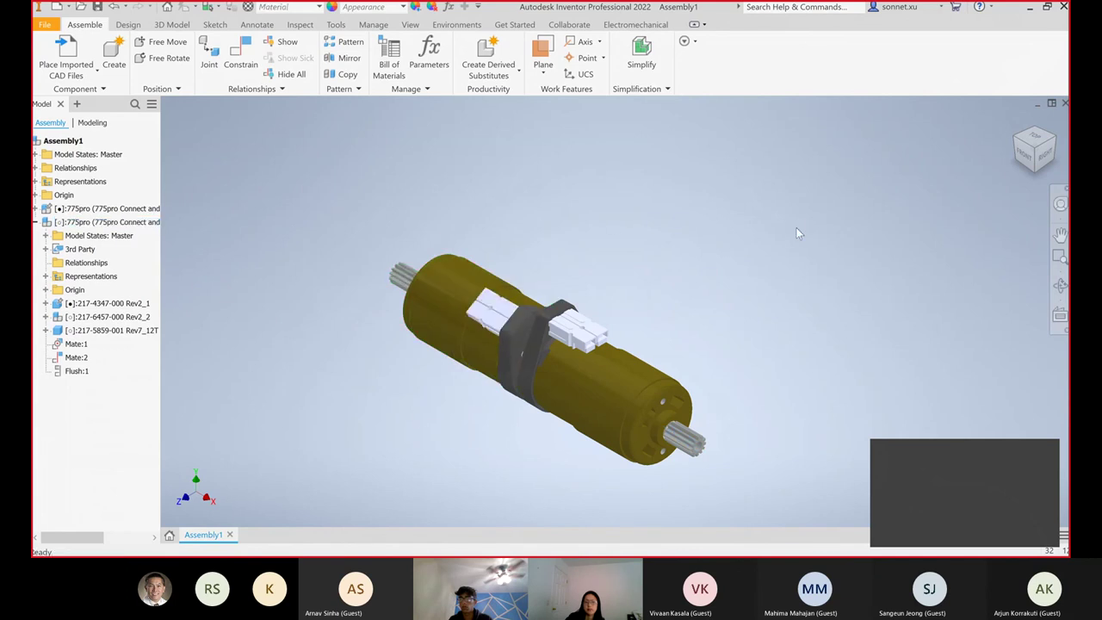
# - Check the save location and file type options for the assembly, and cancel without saving
pyautogui.click(46, 25)
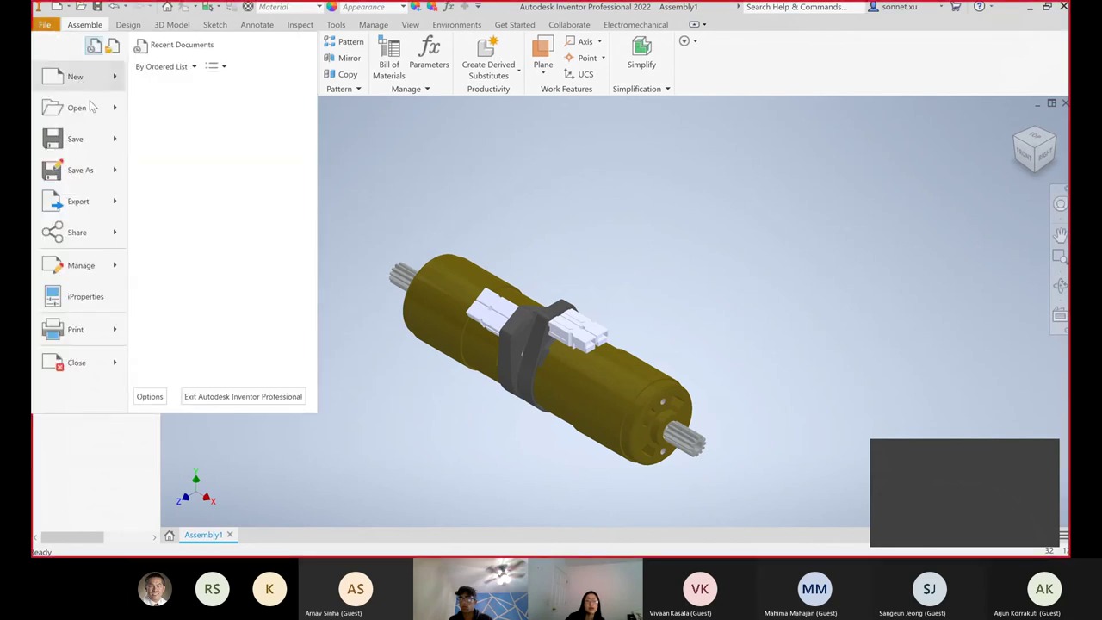
pyautogui.moveTo(117, 137)
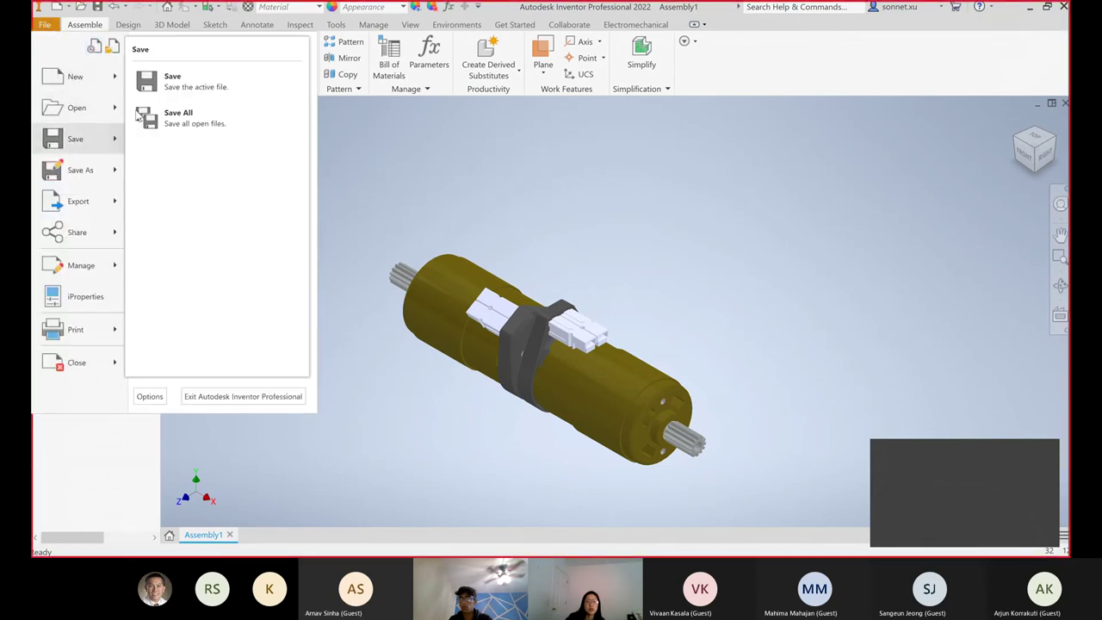
pyautogui.click(160, 89)
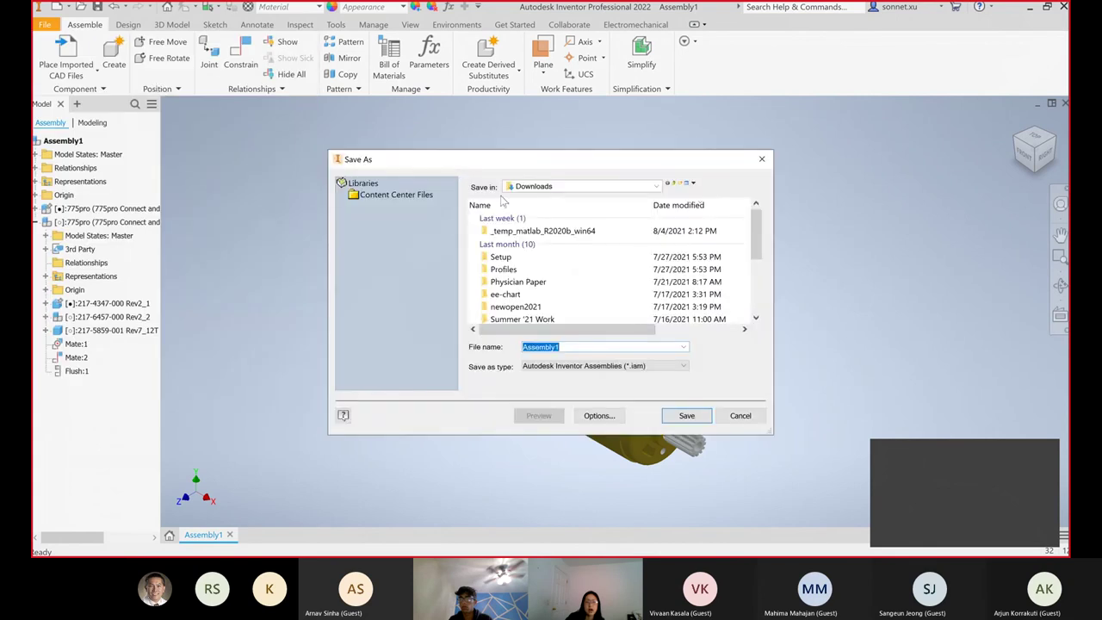
pyautogui.click(564, 368)
pyautogui.click(568, 379)
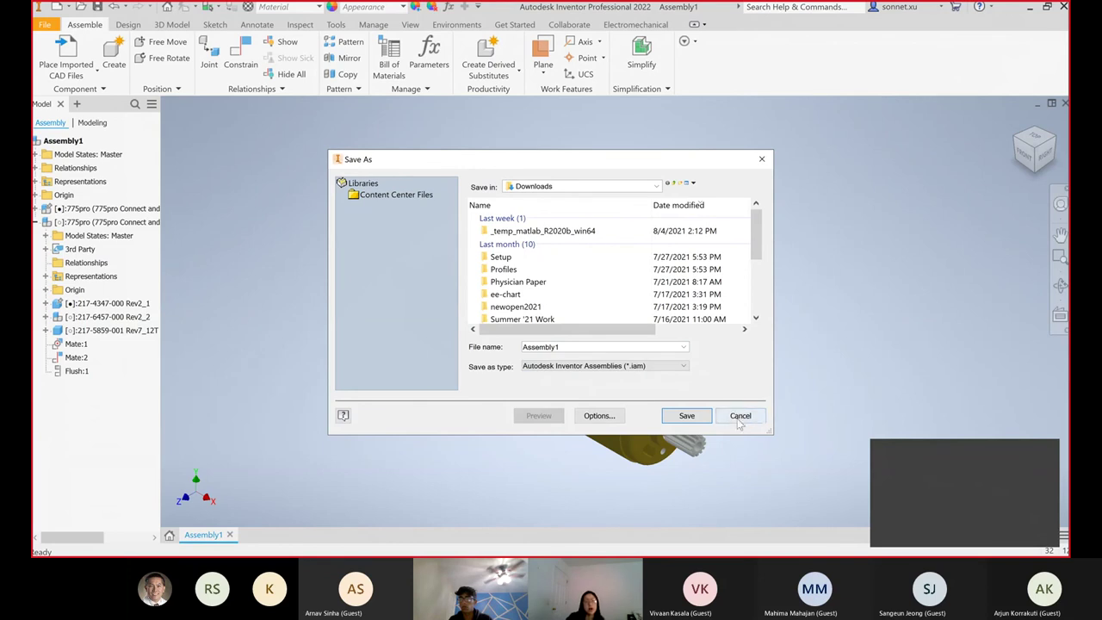
pyautogui.click(739, 415)
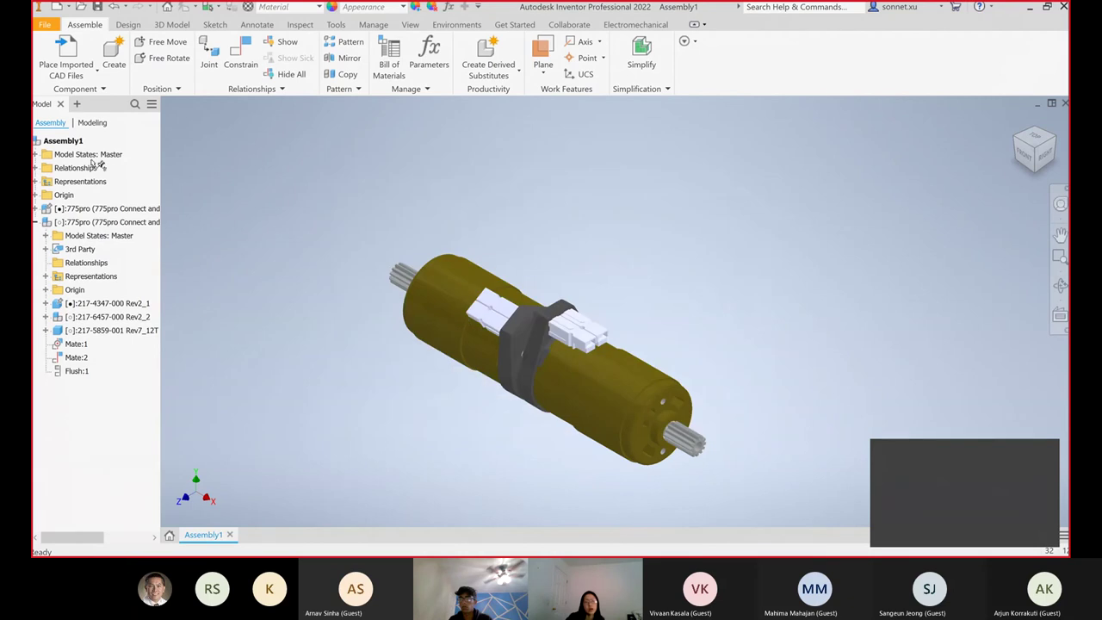
# - Check the file types available when exporting the assembly to CAD format, choose STEP Files, and cancel without exporting
pyautogui.click(43, 25)
pyautogui.moveTo(91, 210)
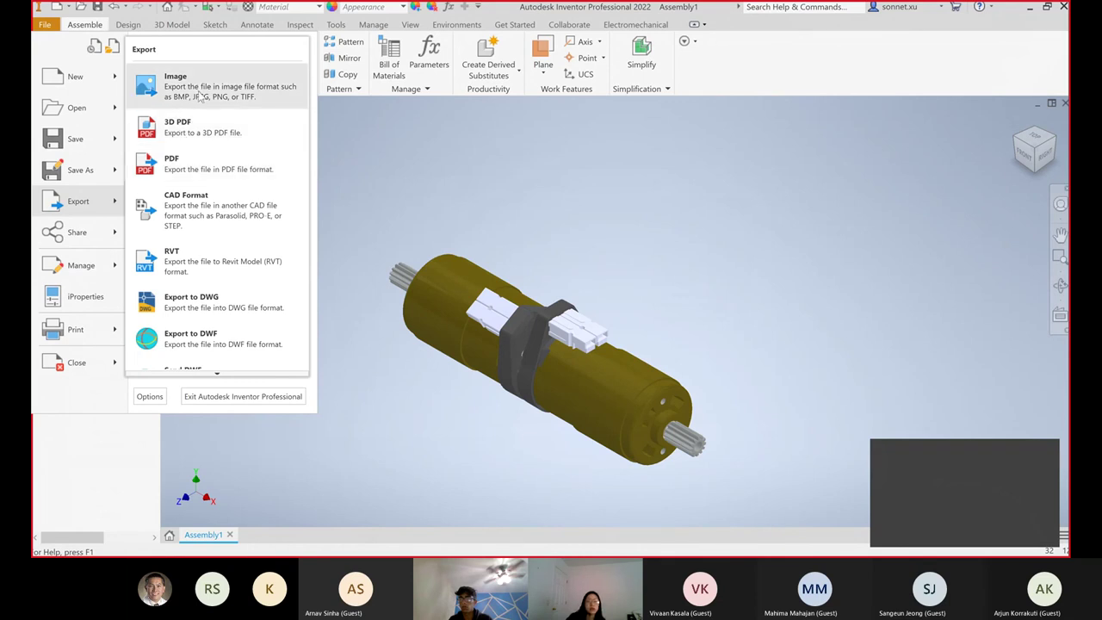
pyautogui.click(207, 218)
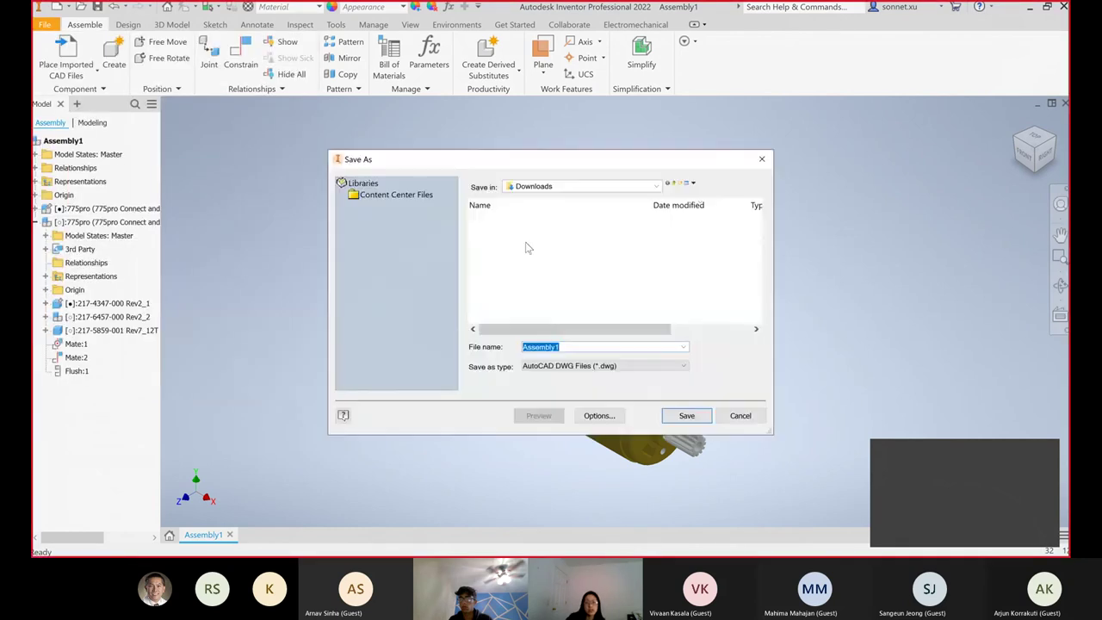
pyautogui.click(568, 368)
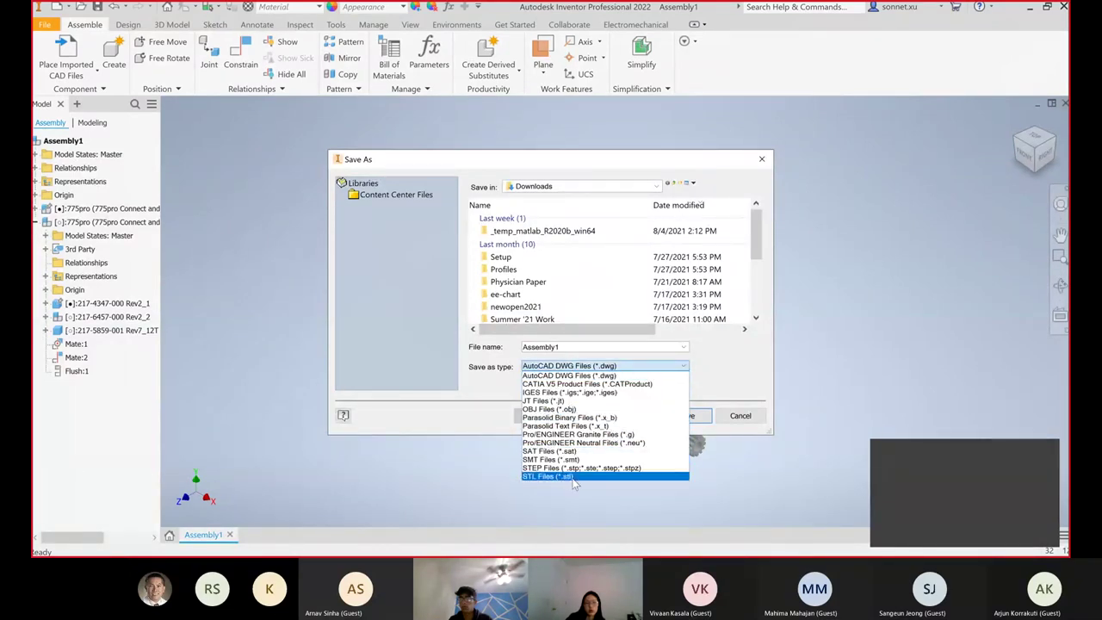
pyautogui.click(447, 364)
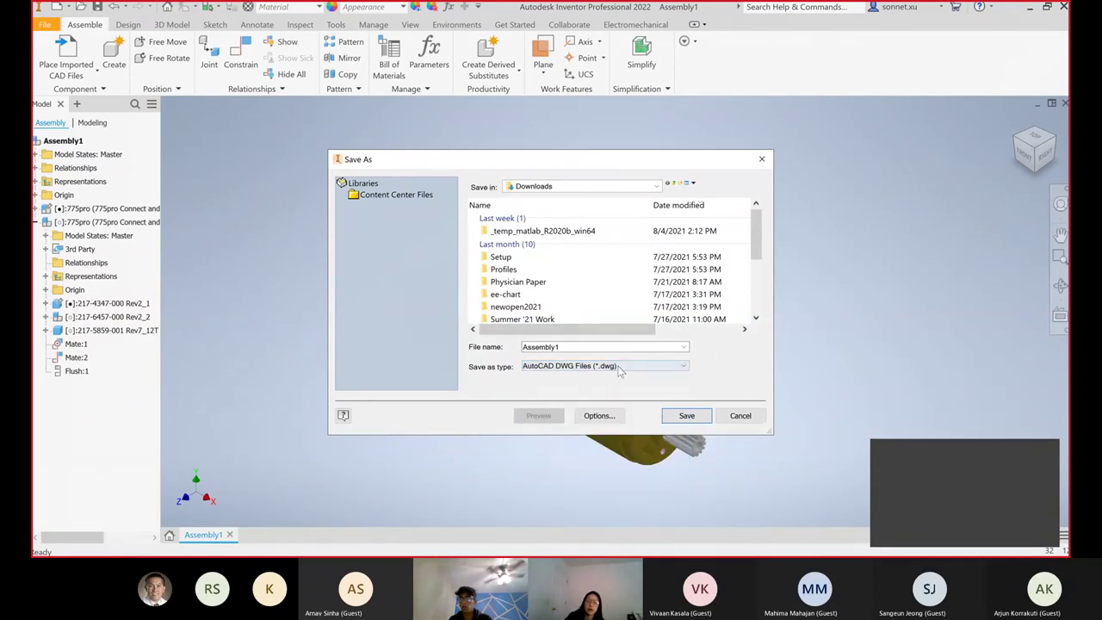
pyautogui.click(620, 369)
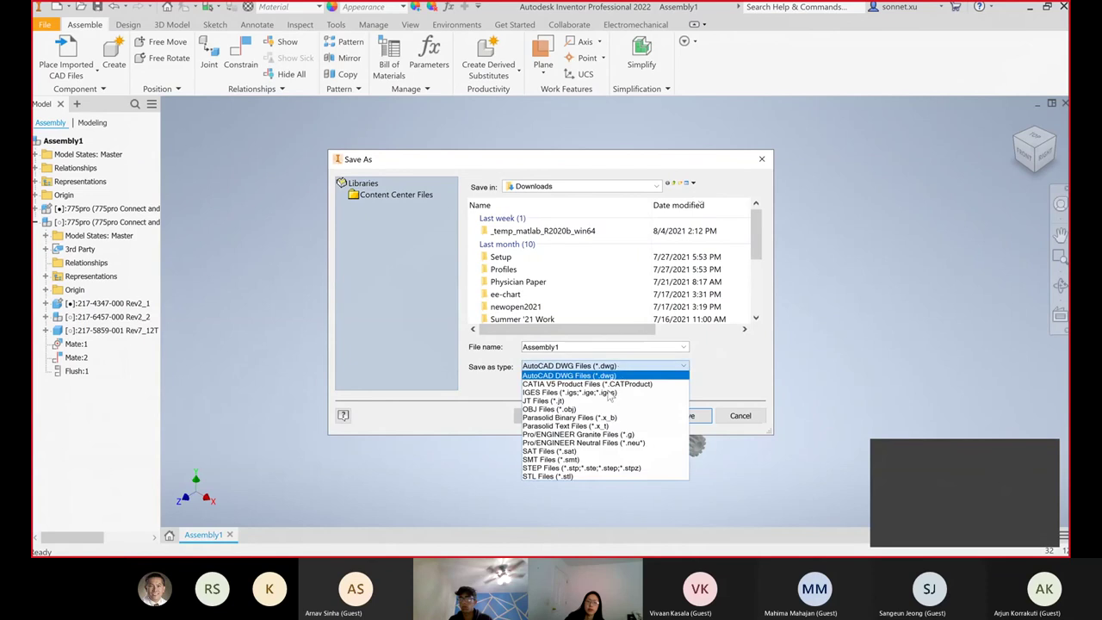
pyautogui.click(592, 469)
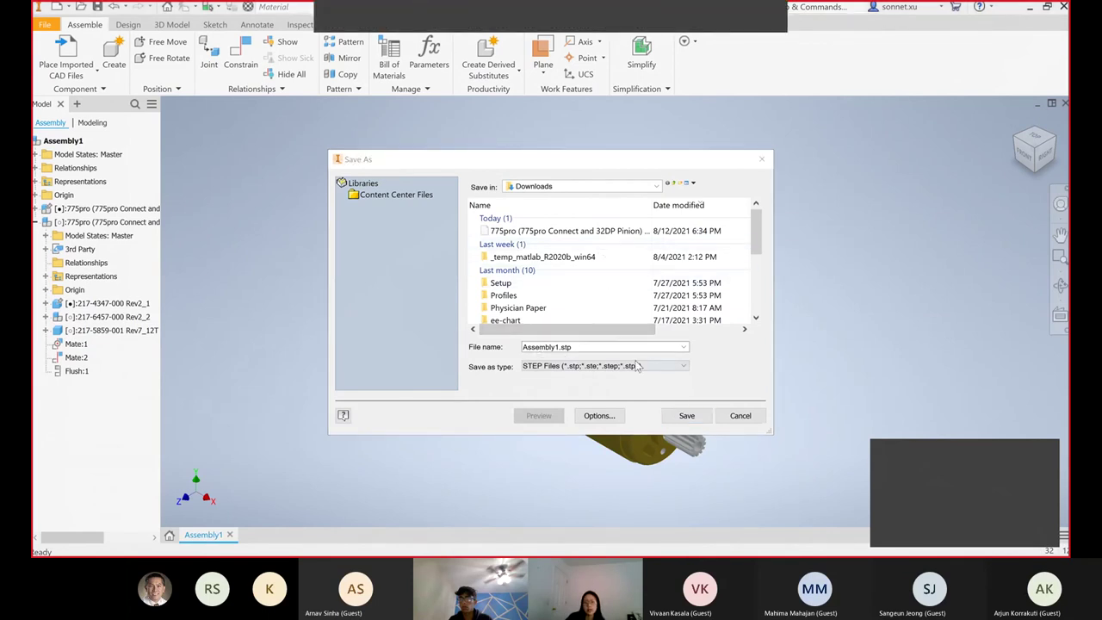
pyautogui.click(723, 421)
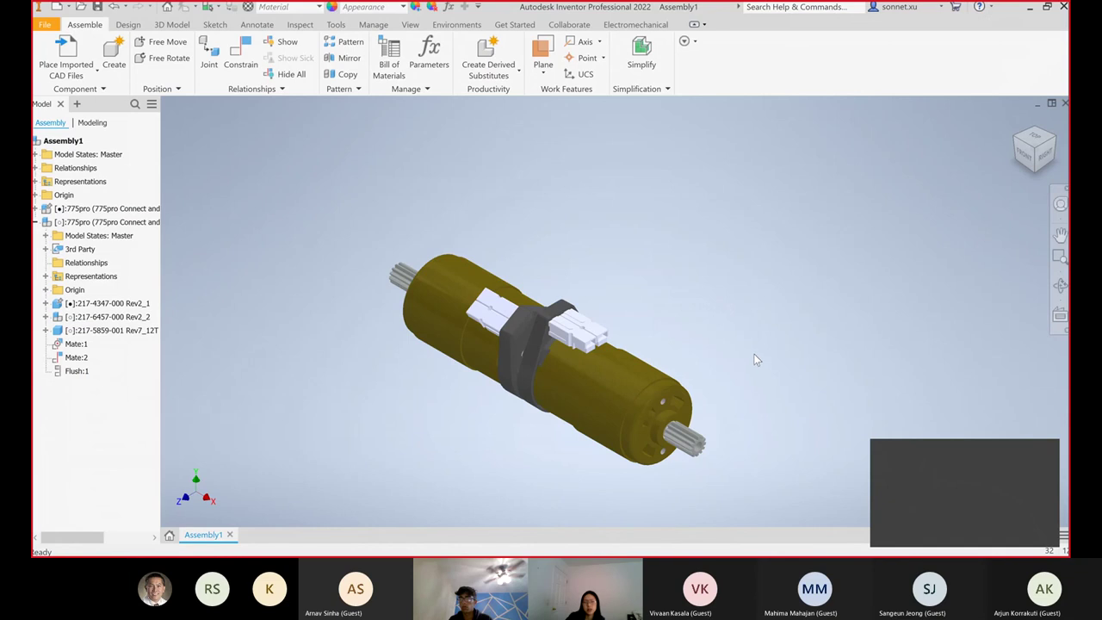
# - Turn the copied motor about the shared shaft axis and check the Place Constraint options without adding a constraint
pyautogui.click(603, 368)
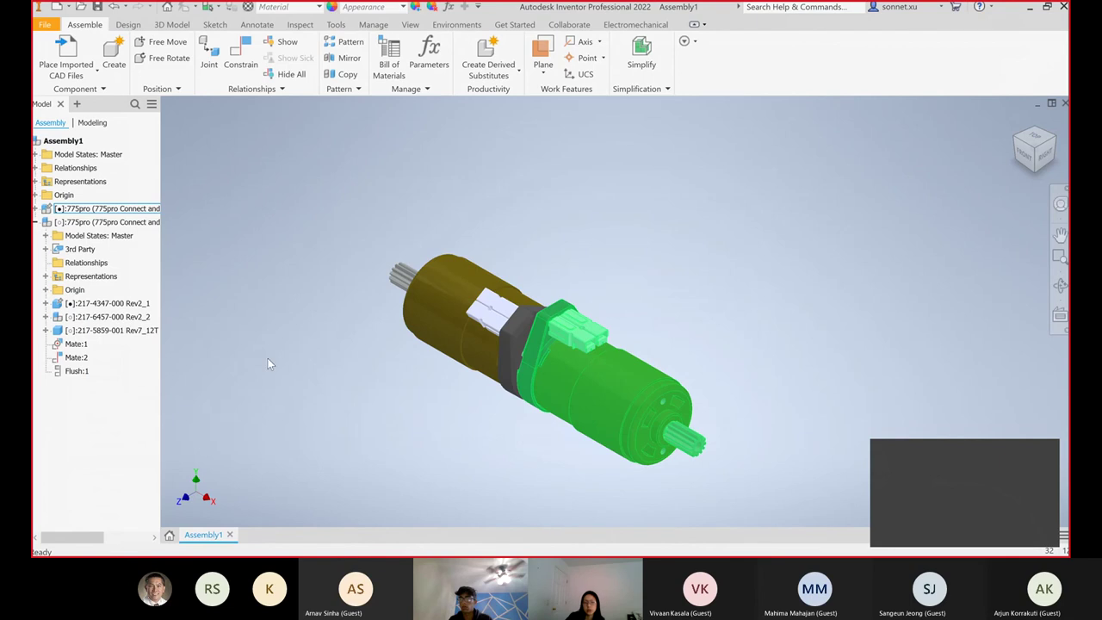
pyautogui.click(417, 314)
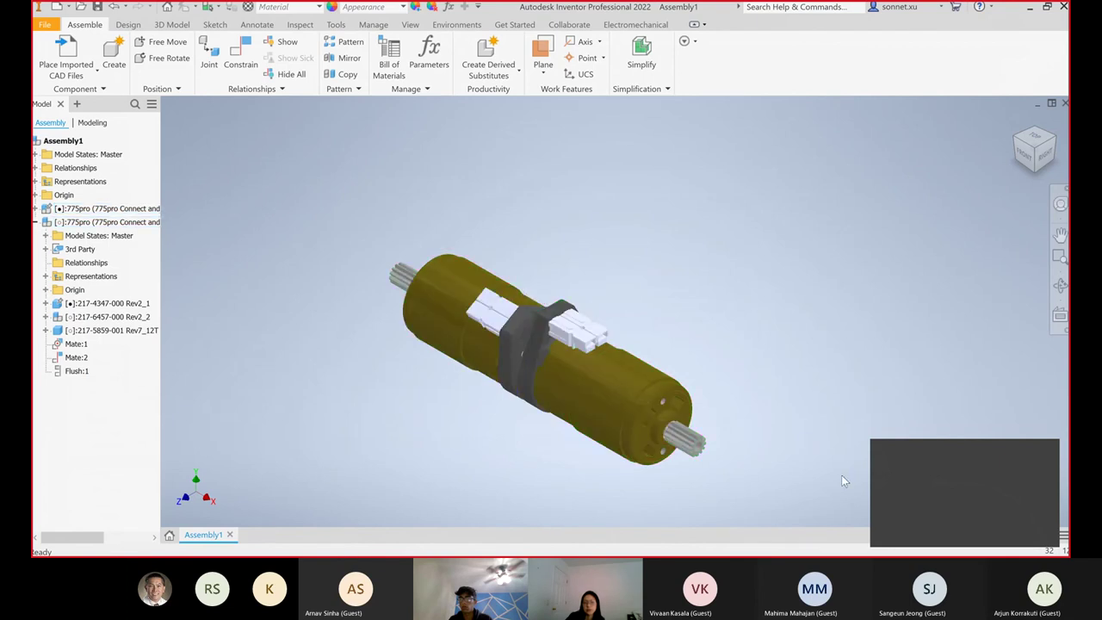
pyautogui.moveTo(504, 331); pyautogui.dragTo(554, 238)
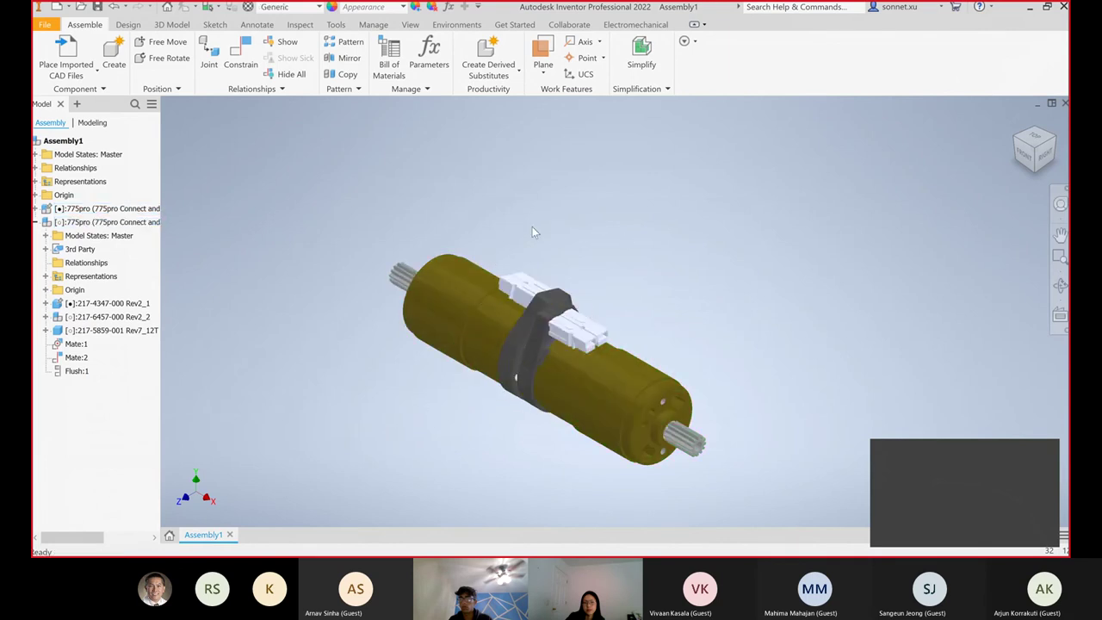
pyautogui.click(248, 64)
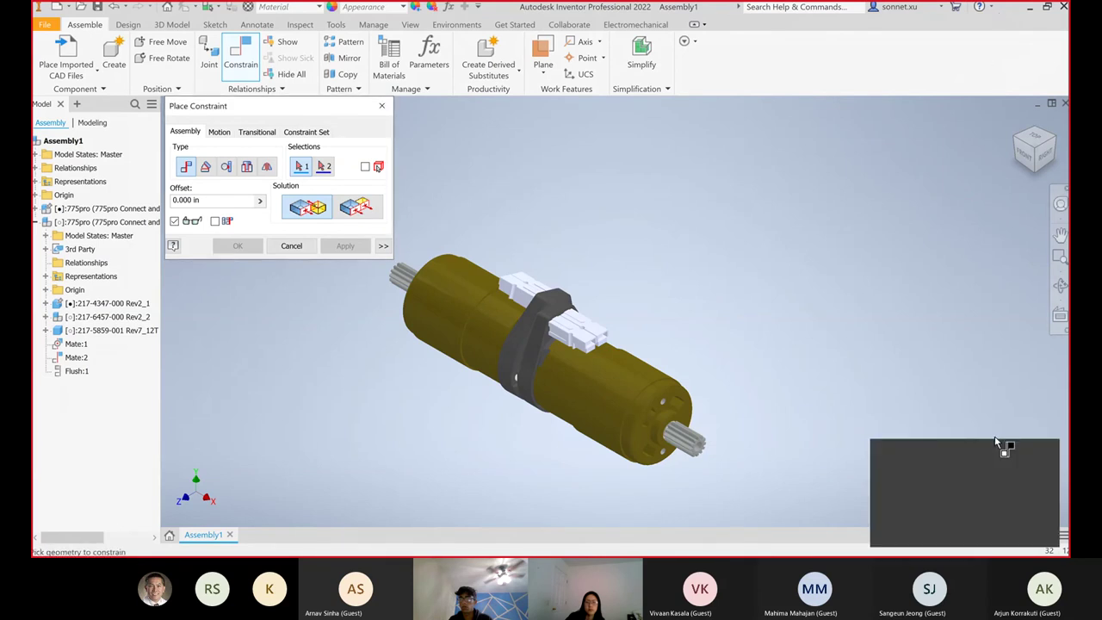
pyautogui.click(292, 246)
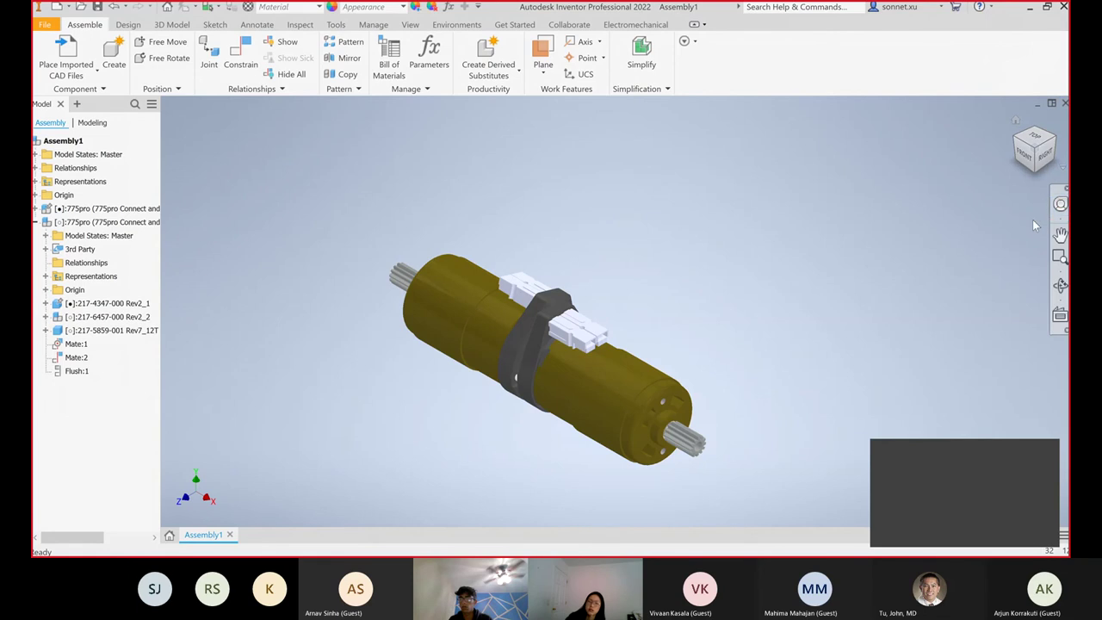
pyautogui.click(562, 326)
pyautogui.click(542, 299)
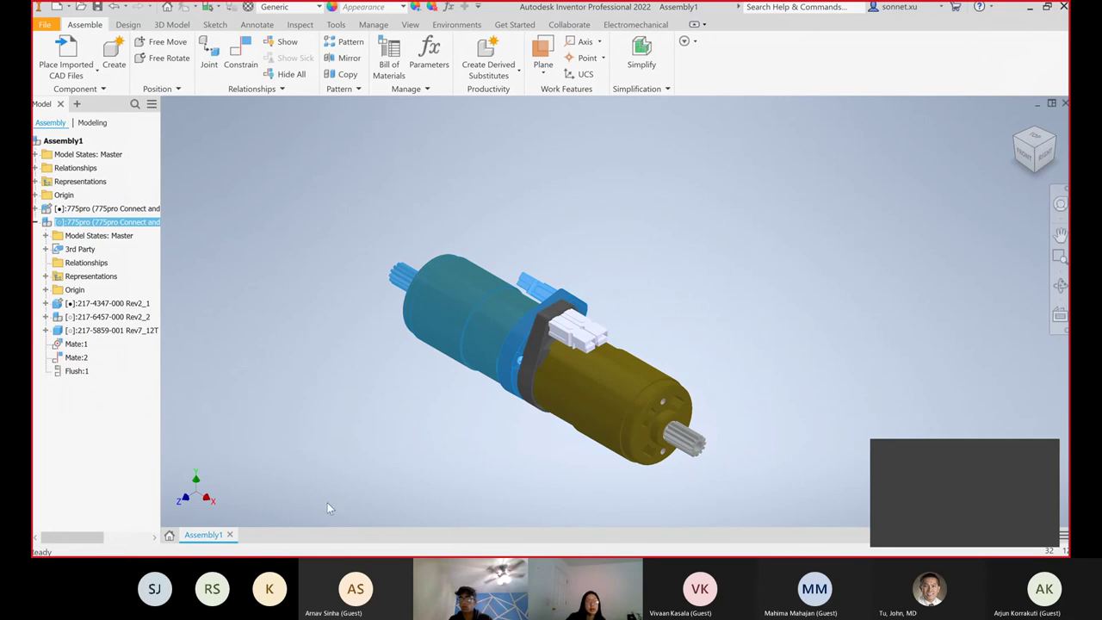
# - Close Assembly1 without saving its changes and create a new part
pyautogui.click(230, 534)
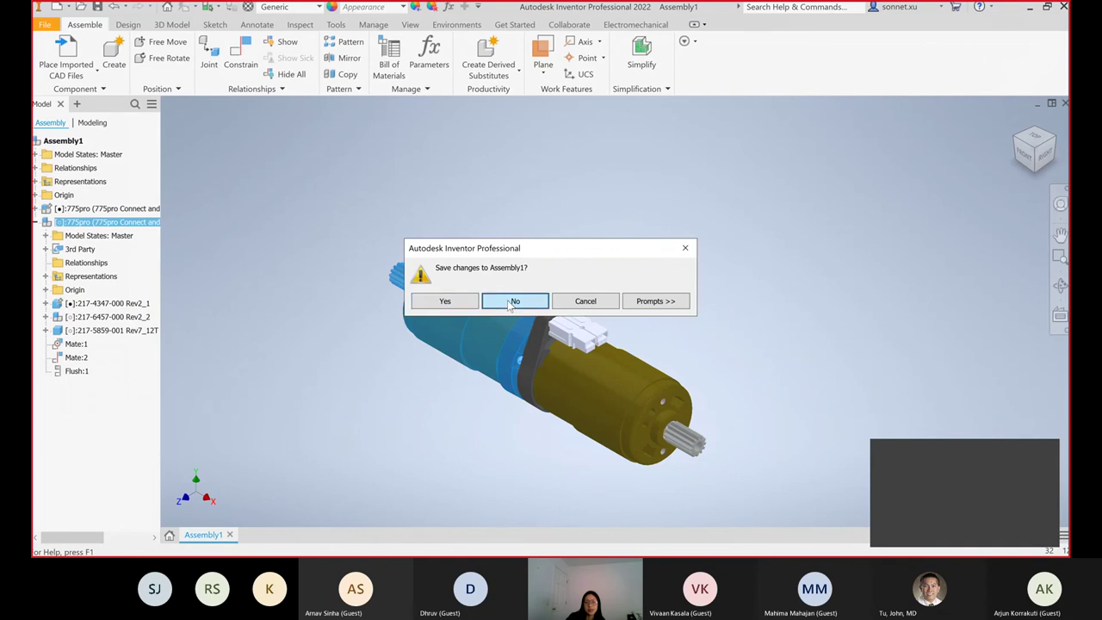
pyautogui.click(512, 301)
pyautogui.click(349, 203)
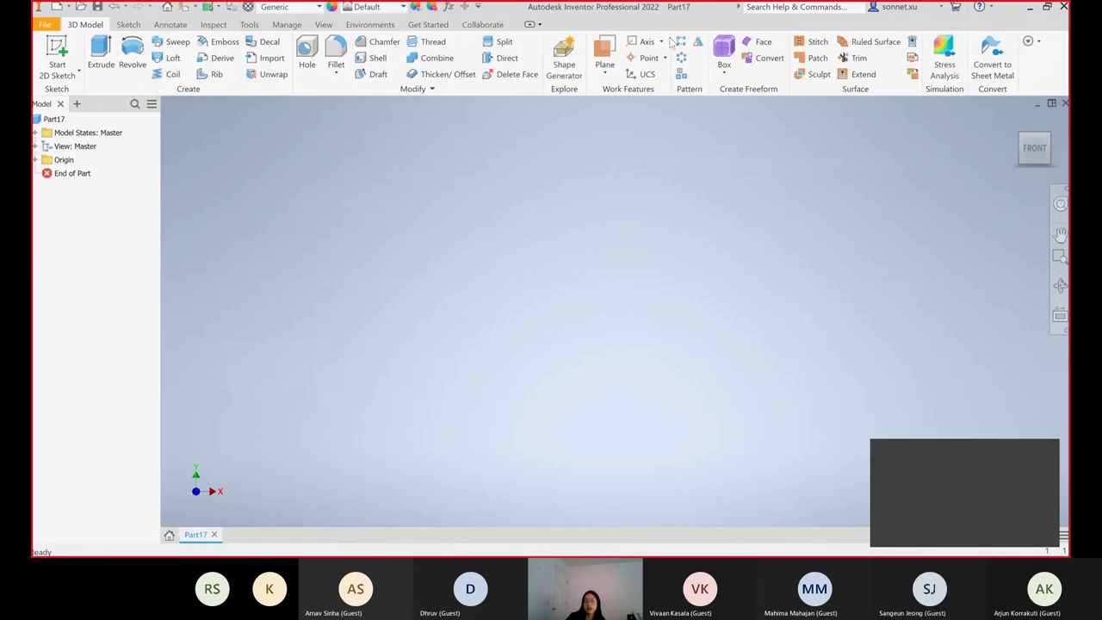
# - Sketch a rectangle 1 in wide and 2 in high on the front plane, with its lower-left corner at the origin
pyautogui.click(55, 51)
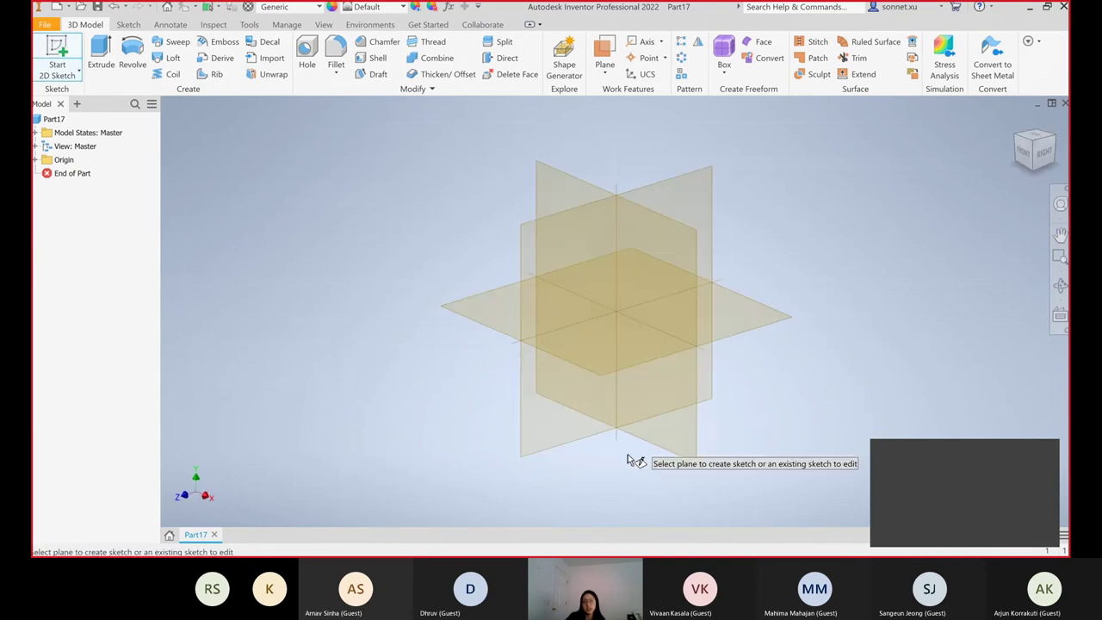
pyautogui.click(647, 269)
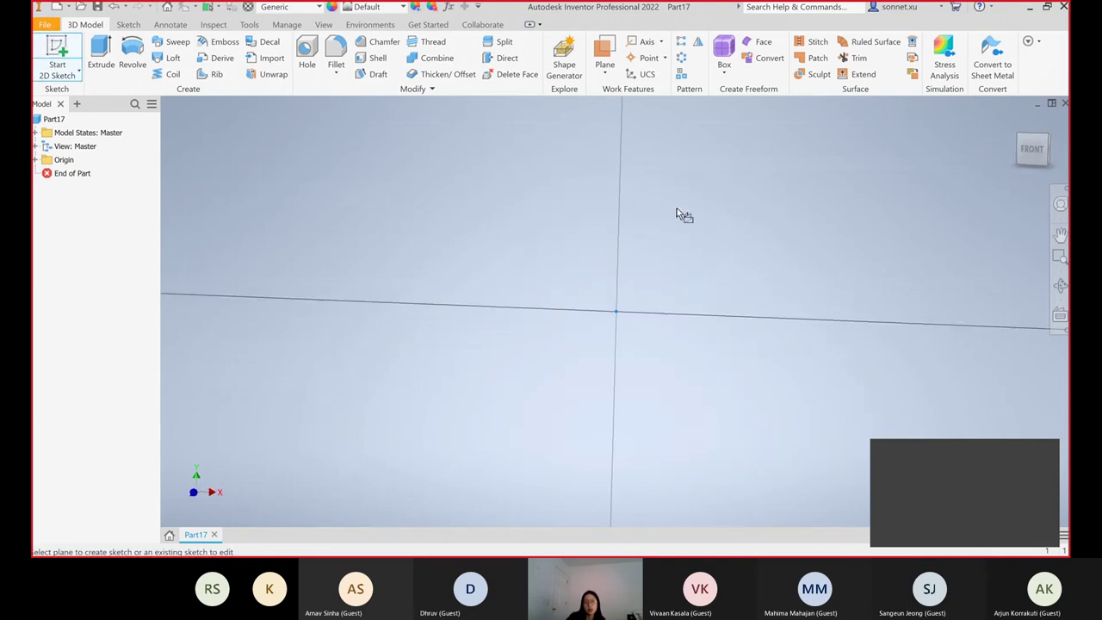
pyautogui.click(1061, 233)
pyautogui.moveTo(912, 275); pyautogui.dragTo(710, 409)
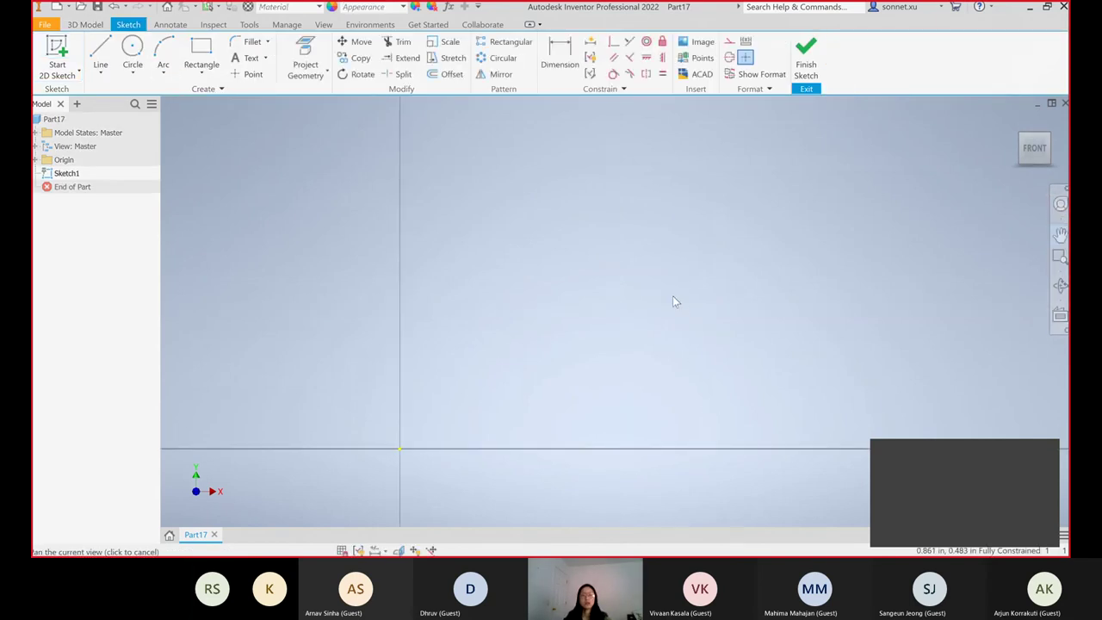
pyautogui.click(201, 53)
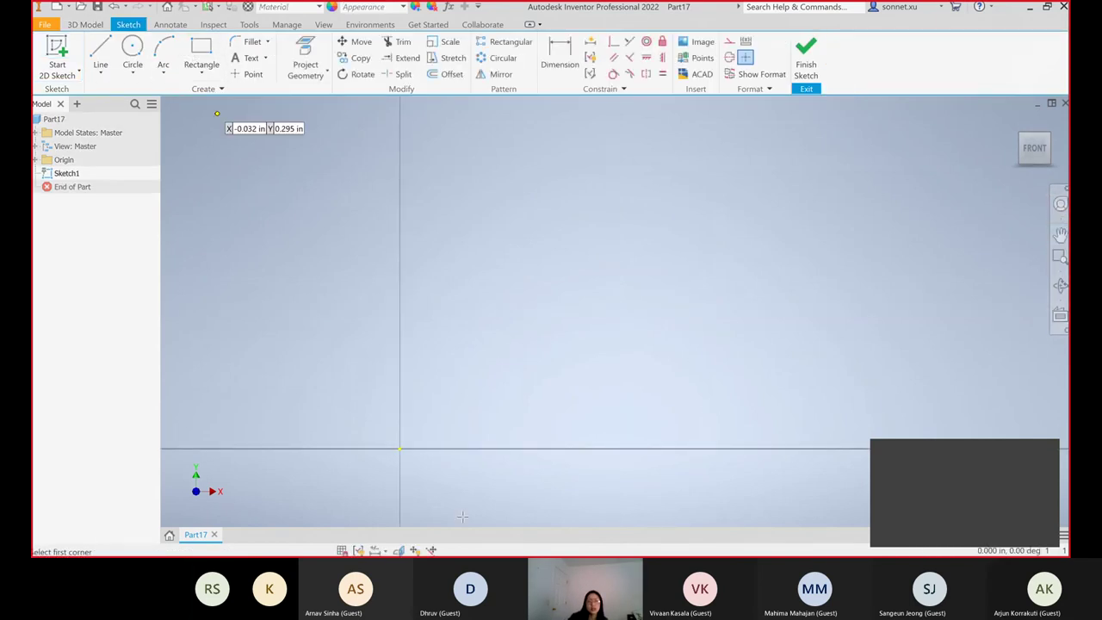
pyautogui.click(399, 448)
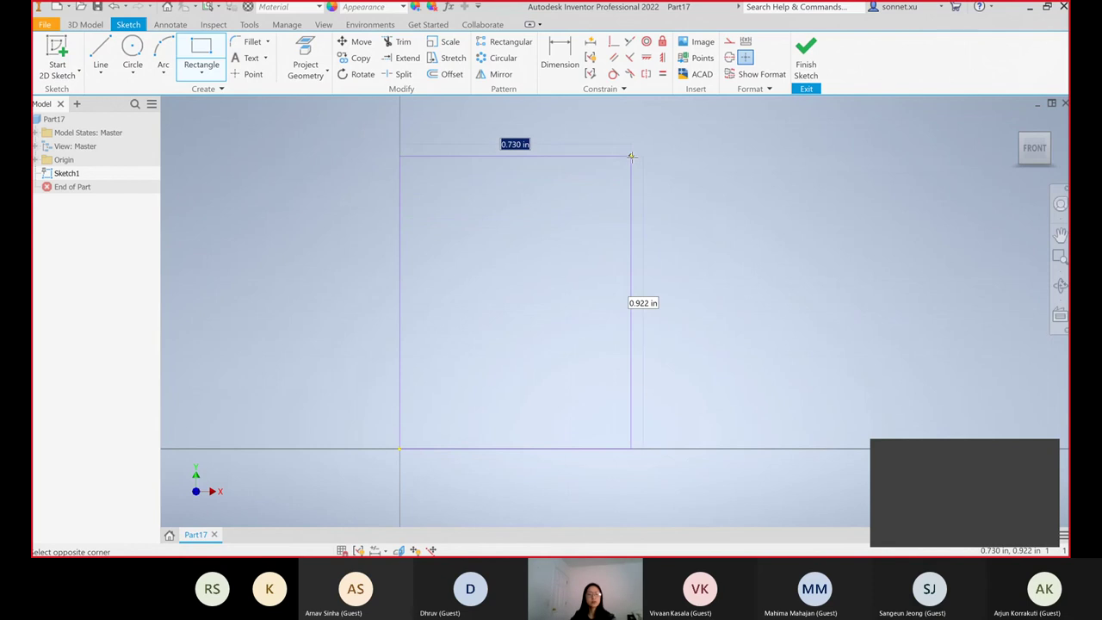
pyautogui.write('1')
pyautogui.press('Tab')
pyautogui.write('2')
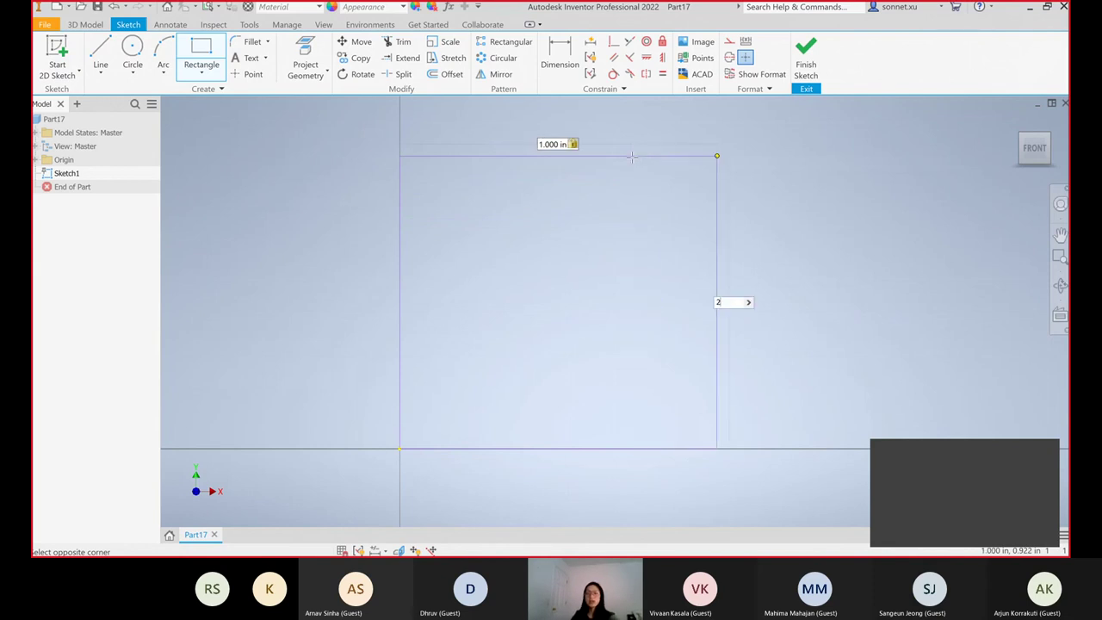
pyautogui.press('Return')
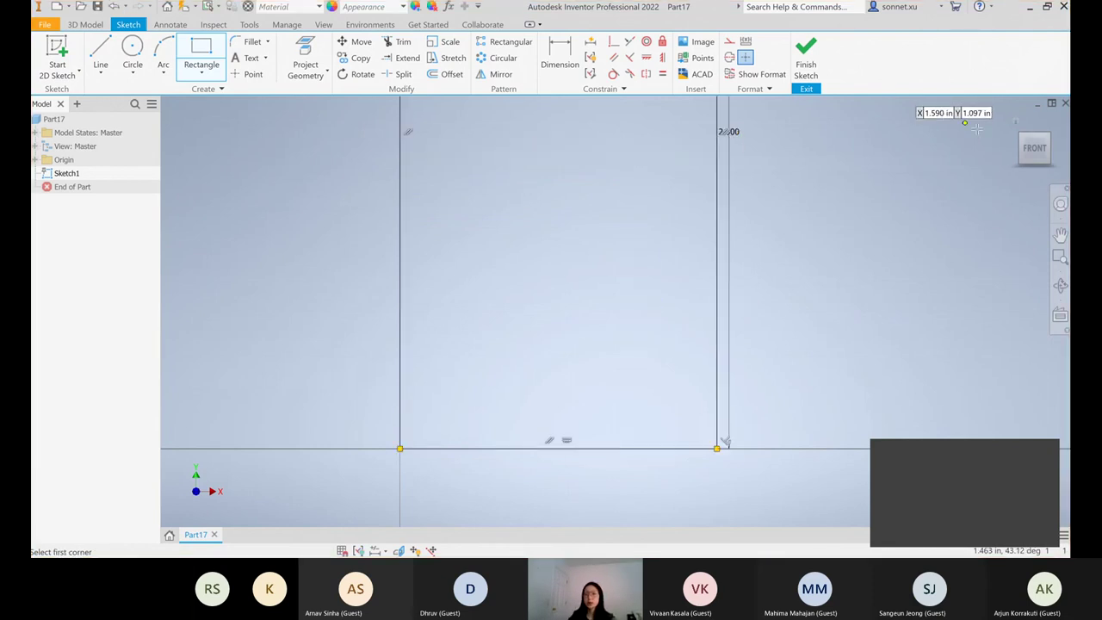
# - Offset the rectangle inward by 0.1 in to form the tube's wall profile
pyautogui.click(1034, 148)
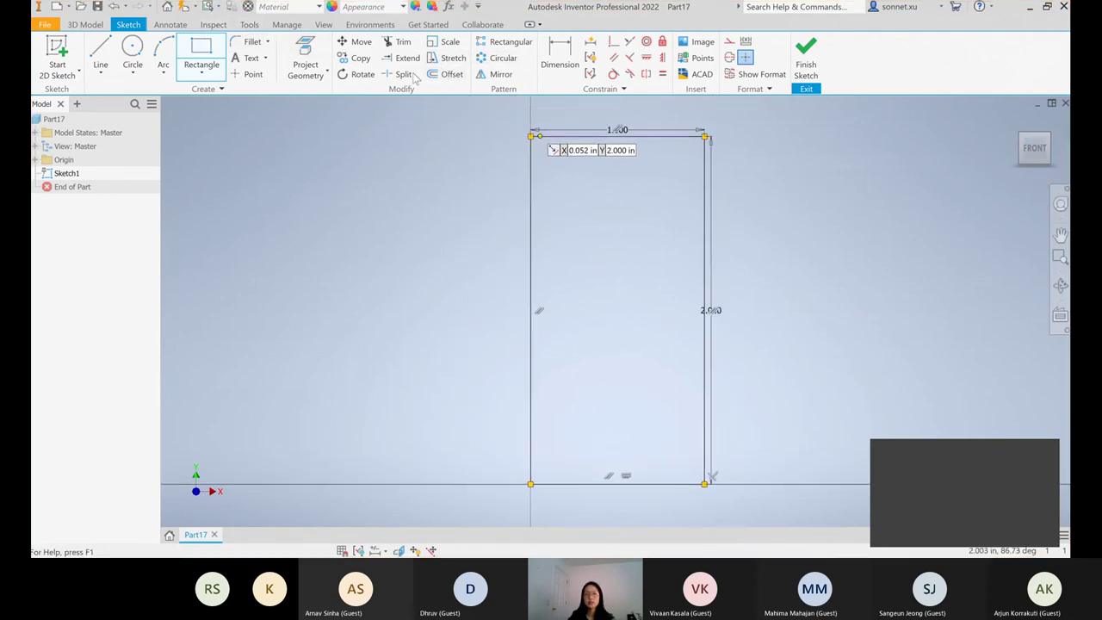
pyautogui.click(447, 75)
pyautogui.click(545, 136)
pyautogui.write('0.1')
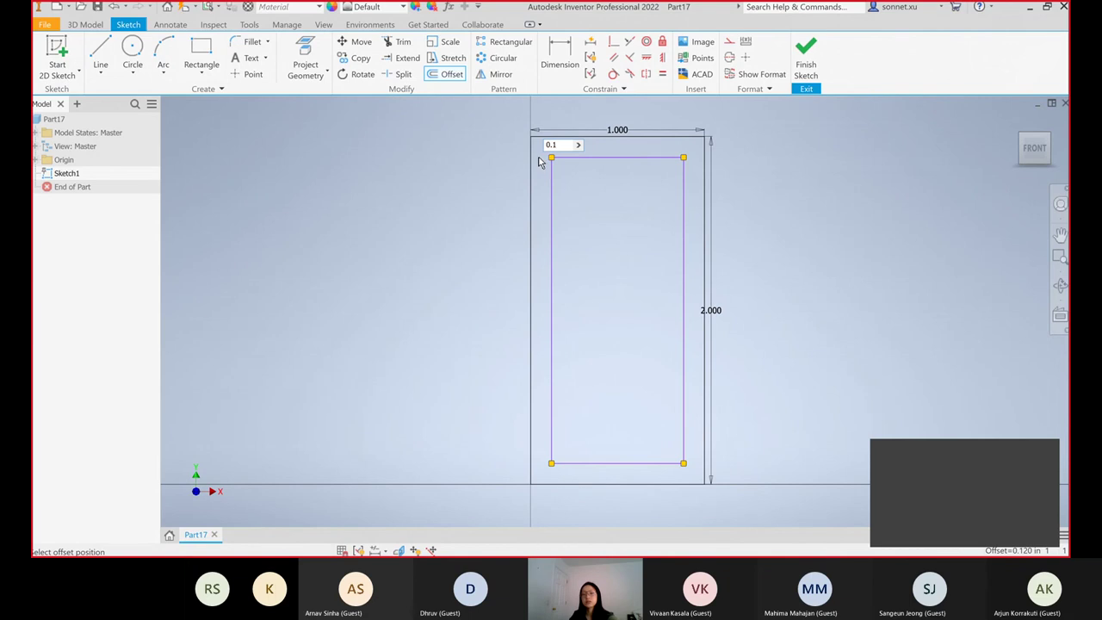
pyautogui.press('Return')
pyautogui.press('Escape')
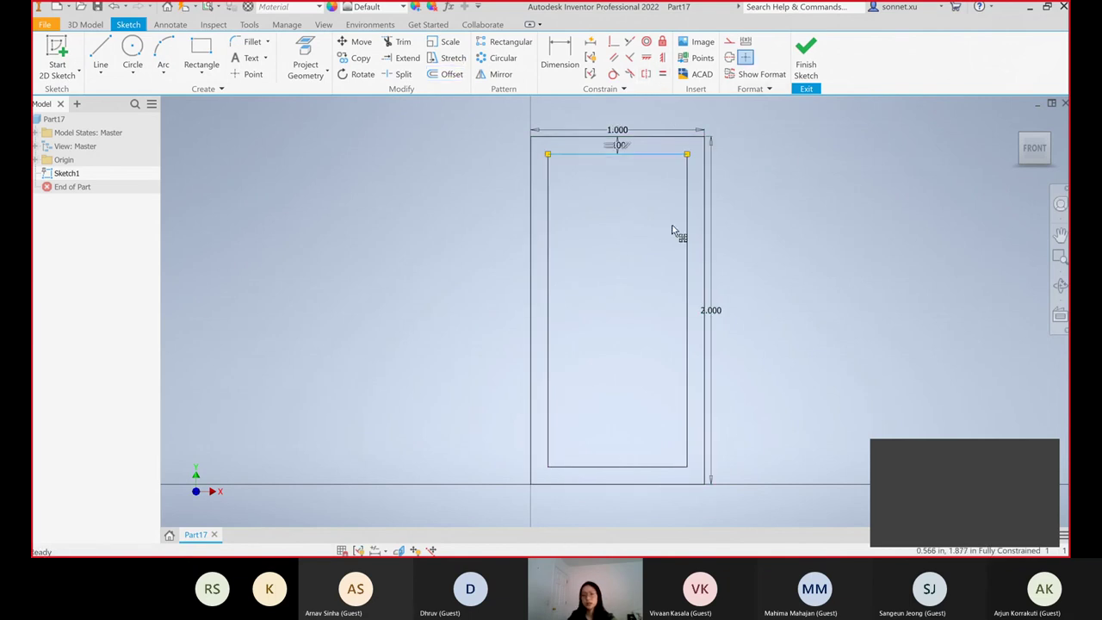
# - Extrude the ring-shaped profile between the two rectangles 5 in to make a hollow rectangular tube
pyautogui.press('e')
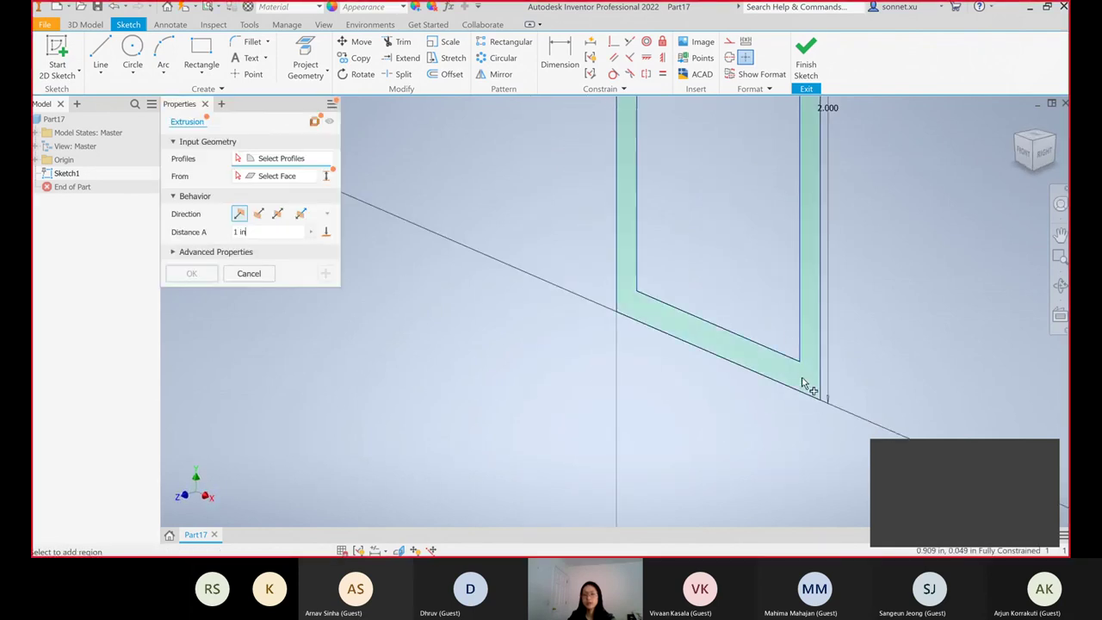
pyautogui.click(805, 383)
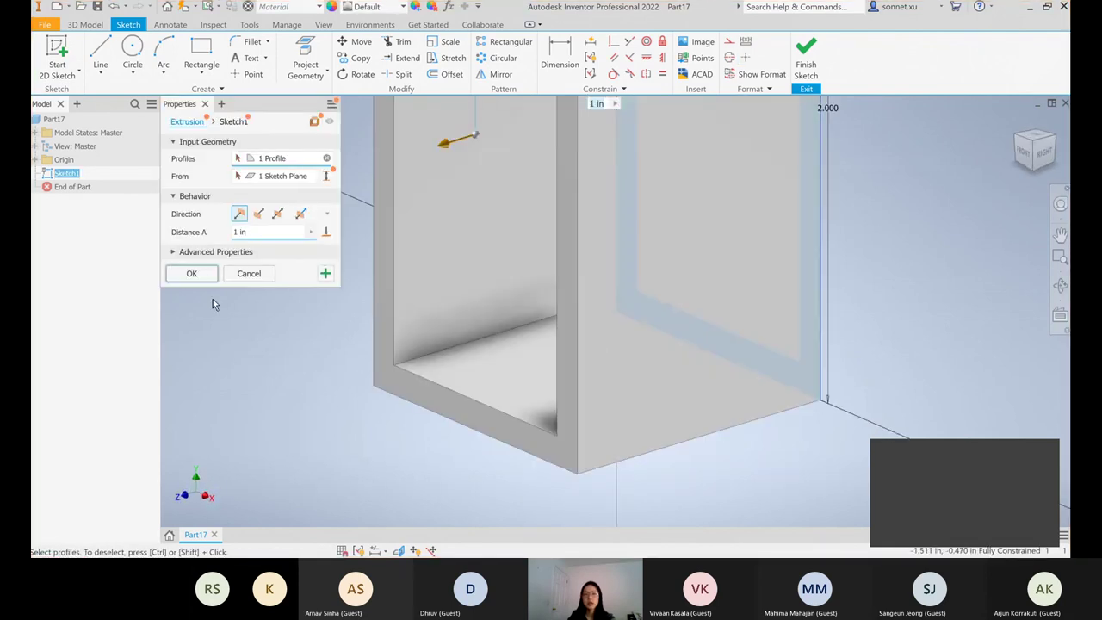
pyautogui.write('5')
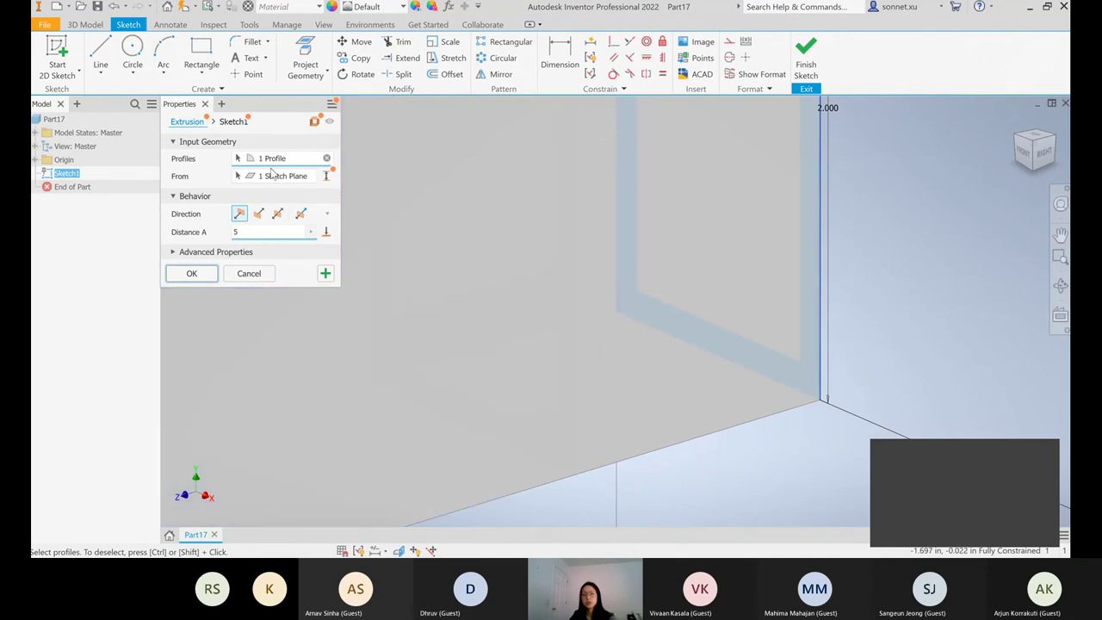
pyautogui.press('Return')
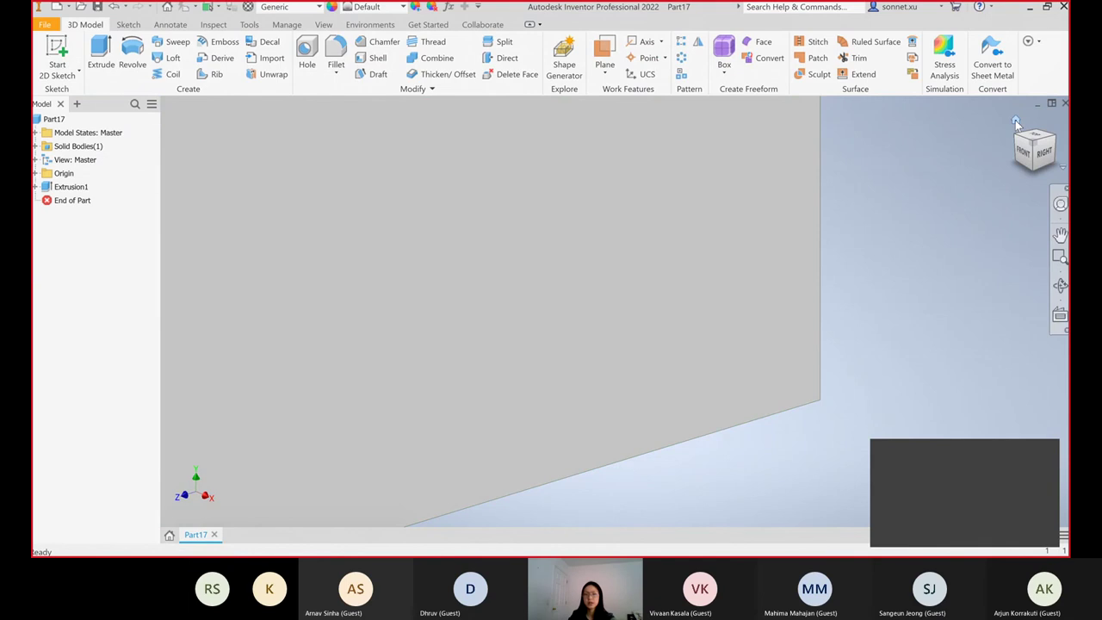
pyautogui.press('F6')
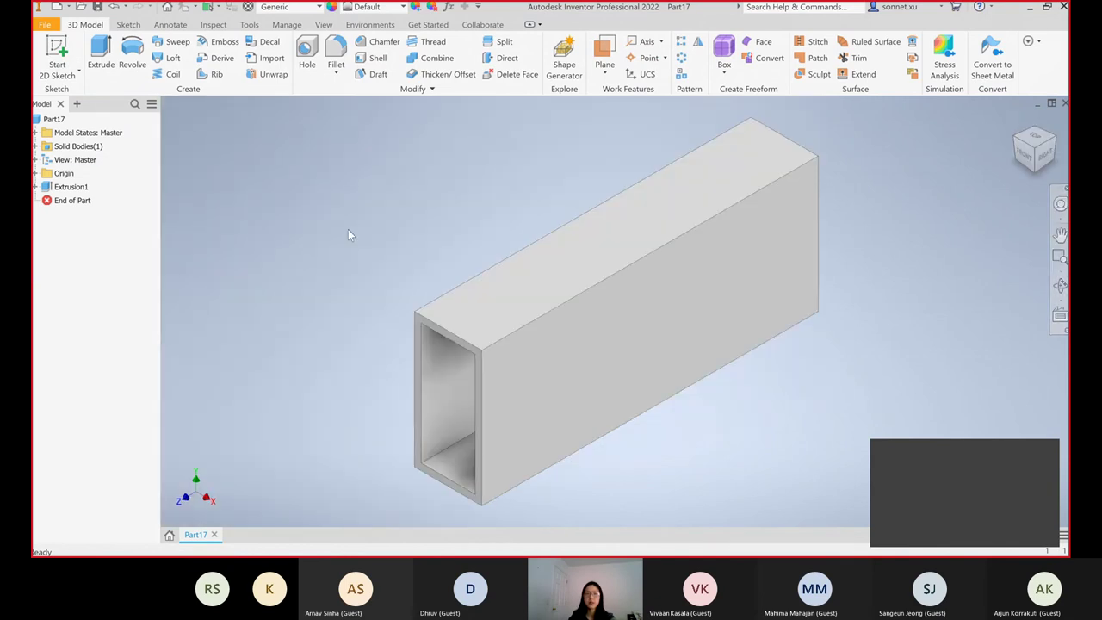
# - Create a sketch on the tube's narrow top face and project the outline of that face into it
pyautogui.click(58, 48)
pyautogui.click(612, 240)
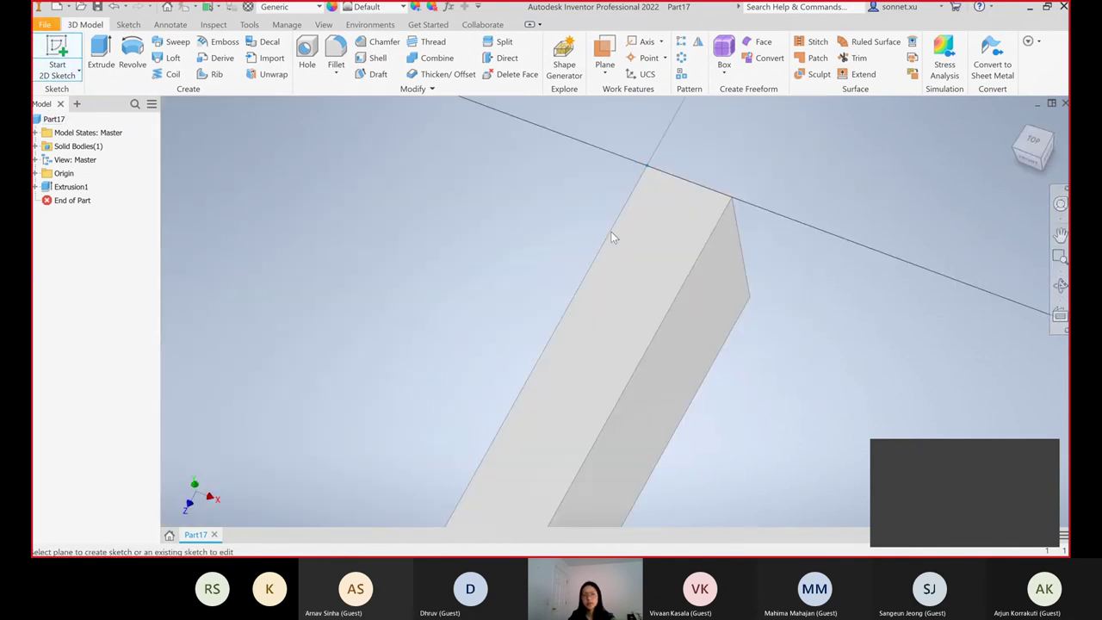
pyautogui.click(1060, 234)
pyautogui.moveTo(844, 371); pyautogui.dragTo(801, 211)
pyautogui.scroll(-2, 804, 226)
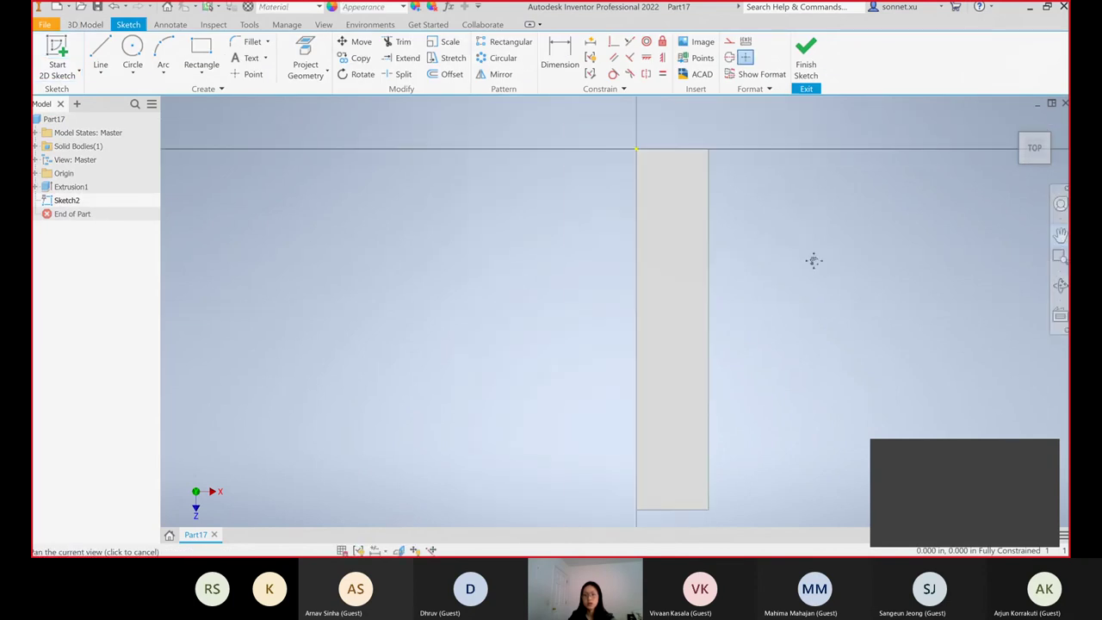
pyautogui.press('Escape')
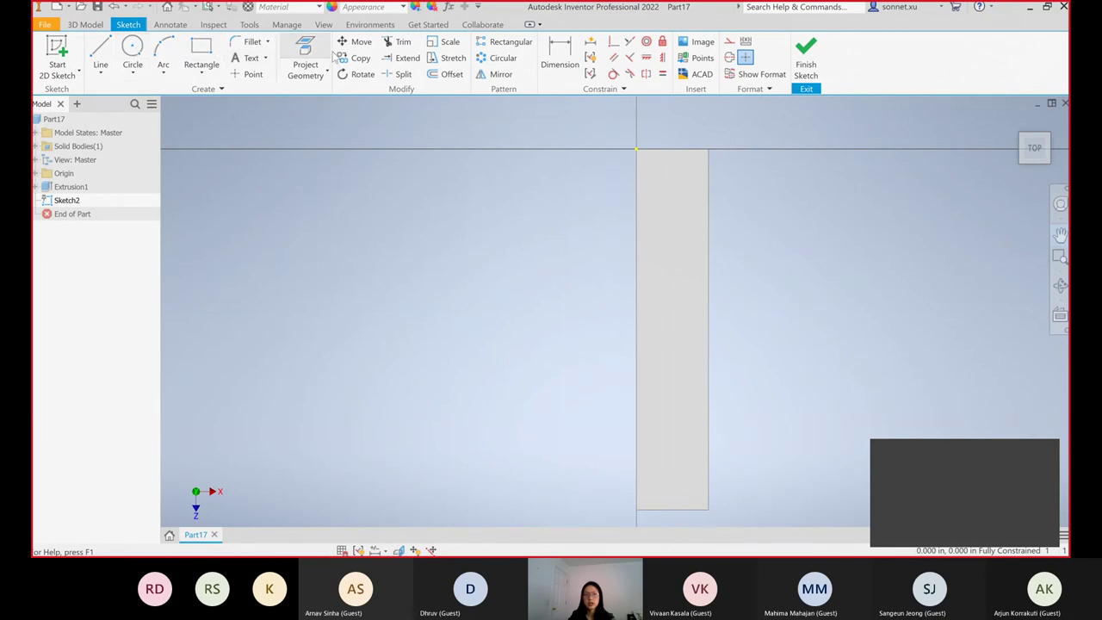
pyautogui.click(674, 171)
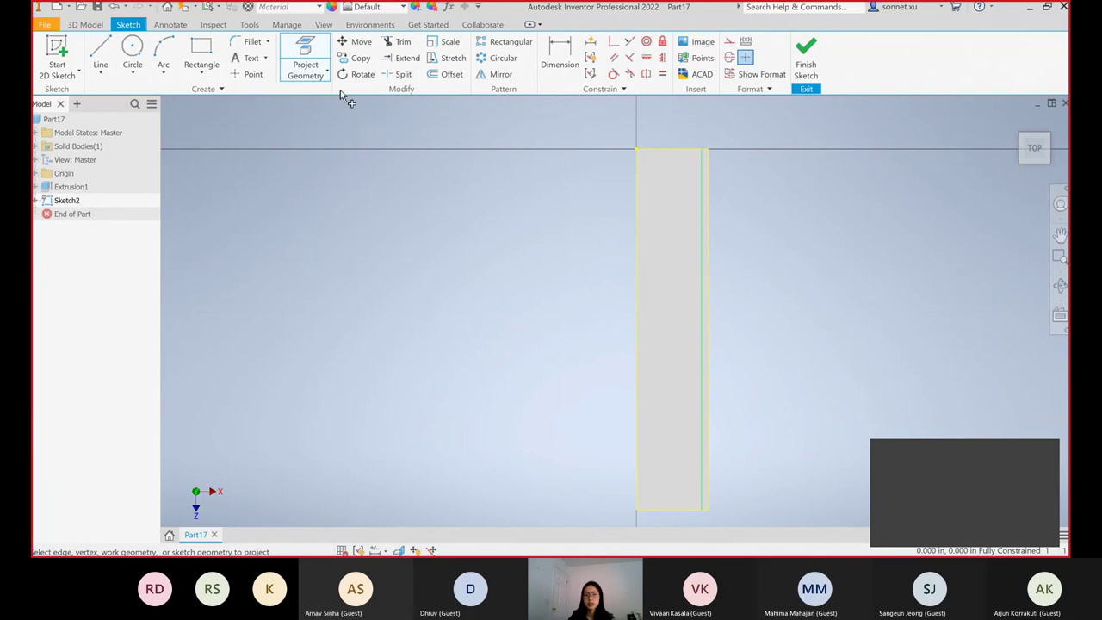
# - Sketch a 0.188 in diameter circle near the far end of the tube's narrow top face, about midway across its width
pyautogui.click(132, 50)
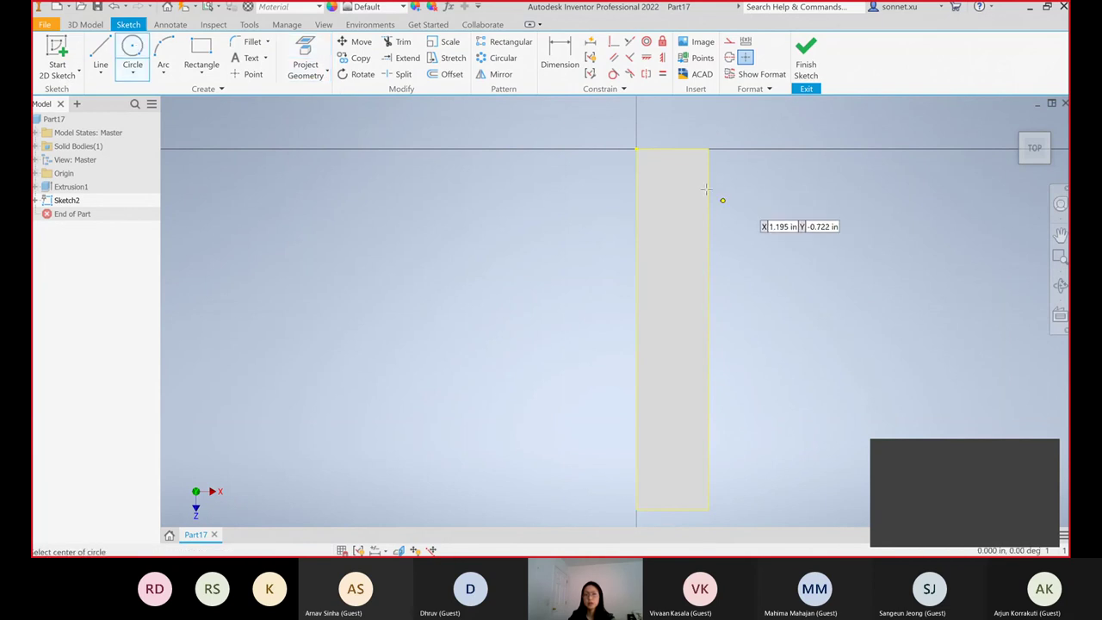
pyautogui.click(673, 175)
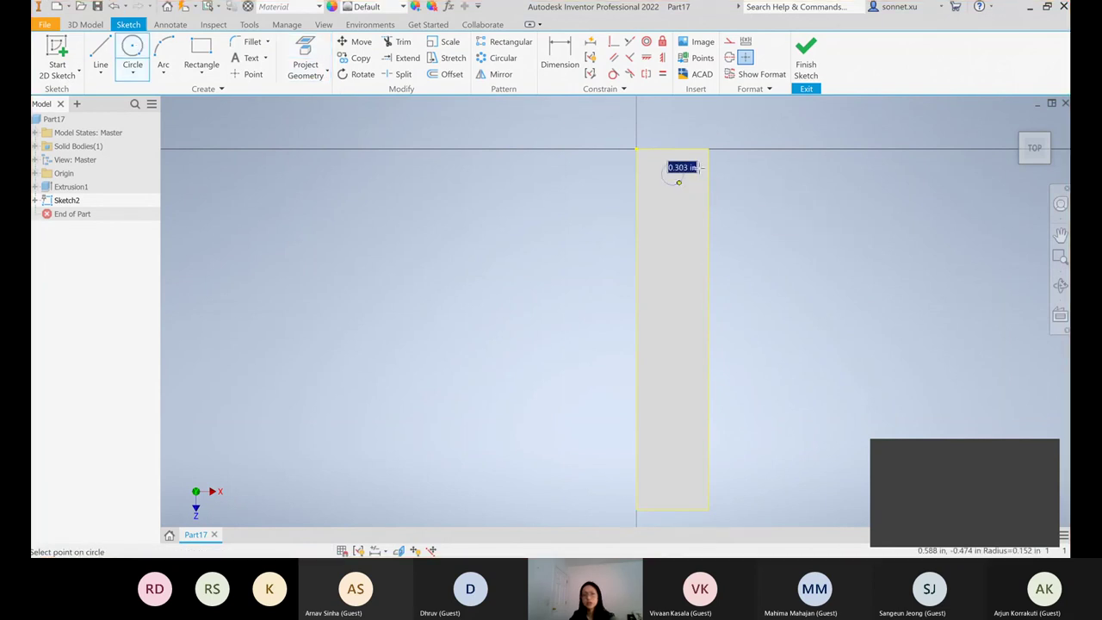
pyautogui.write('0.188')
pyautogui.press('Return')
pyautogui.press('Escape')
# - Dimension the circle's center 0.5 in from the short end edge of the face
pyautogui.scroll(1, 680, 175)
pyautogui.scroll(3, 694, 169)
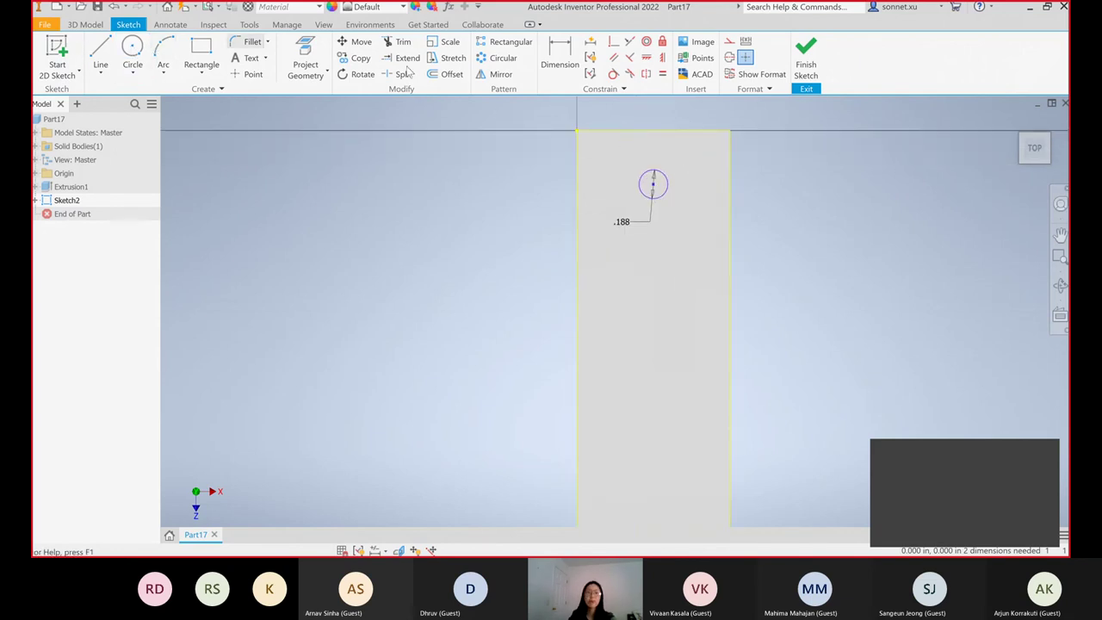
pyautogui.click(559, 53)
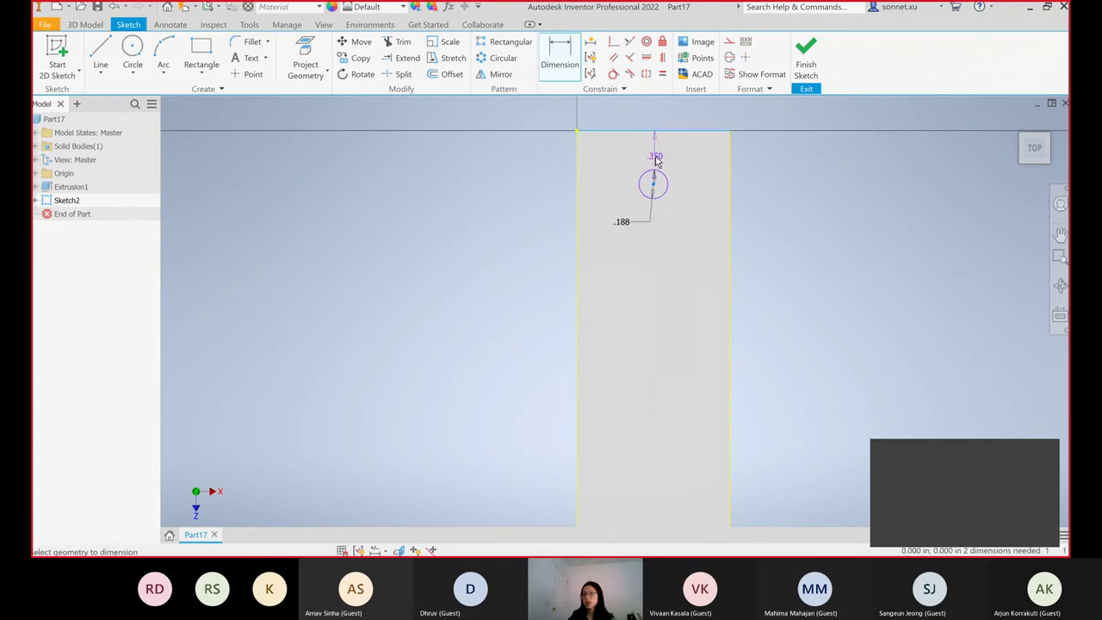
pyautogui.click(664, 144)
pyautogui.click(654, 156)
pyautogui.write('0.5')
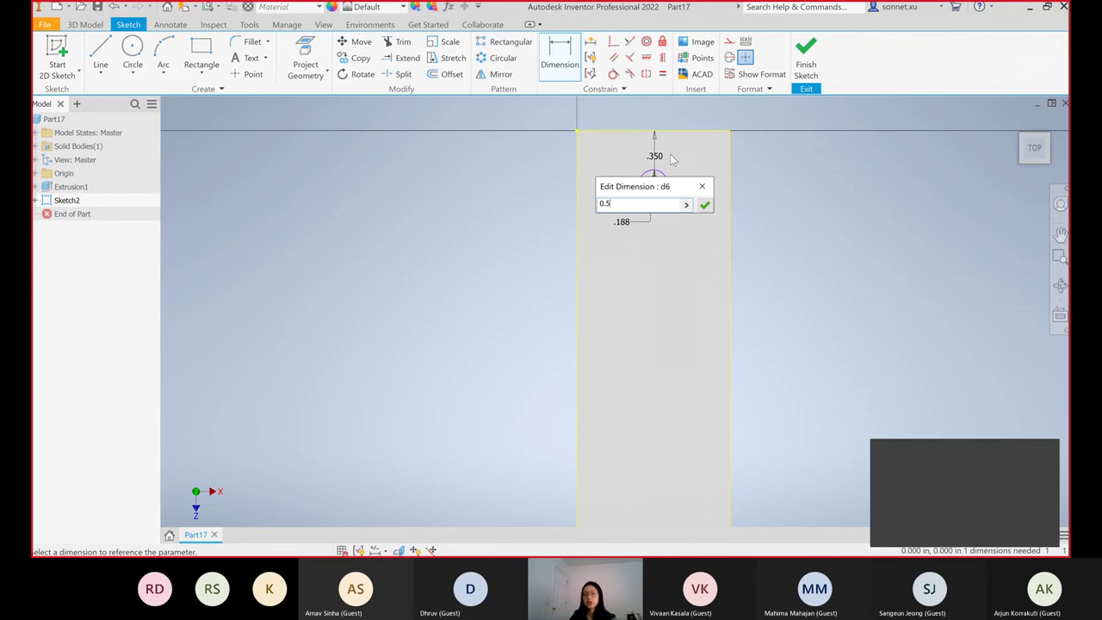
pyautogui.press('Return')
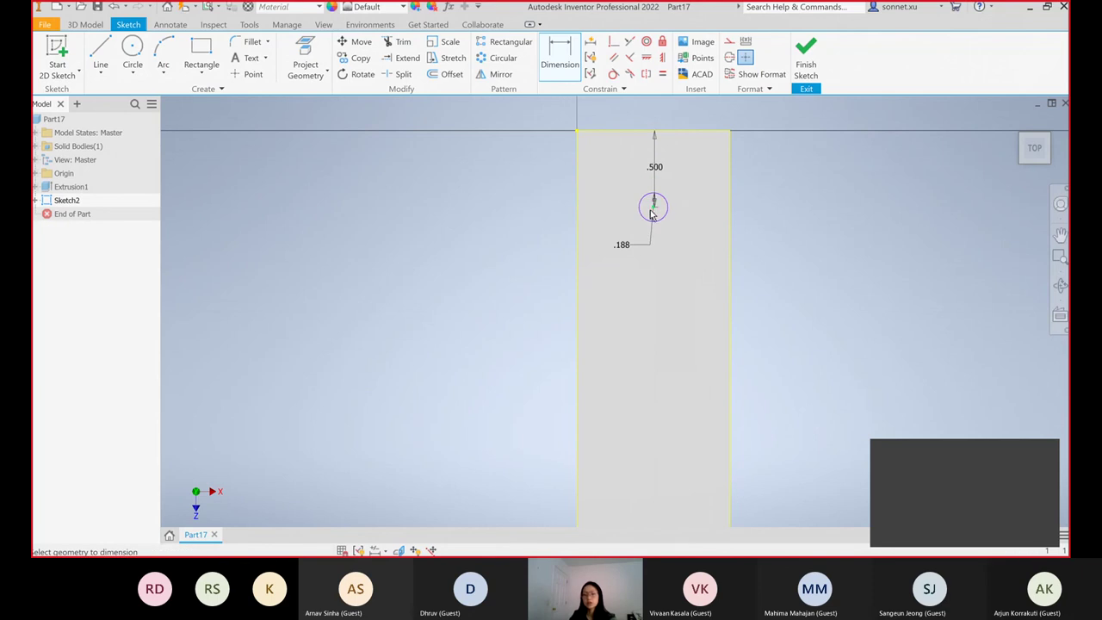
# - Dimension the circle's center 0.5 in from the right-hand long edge of the face
pyautogui.click(729, 211)
pyautogui.click(707, 213)
pyautogui.press('Return')
pyautogui.press('Escape')
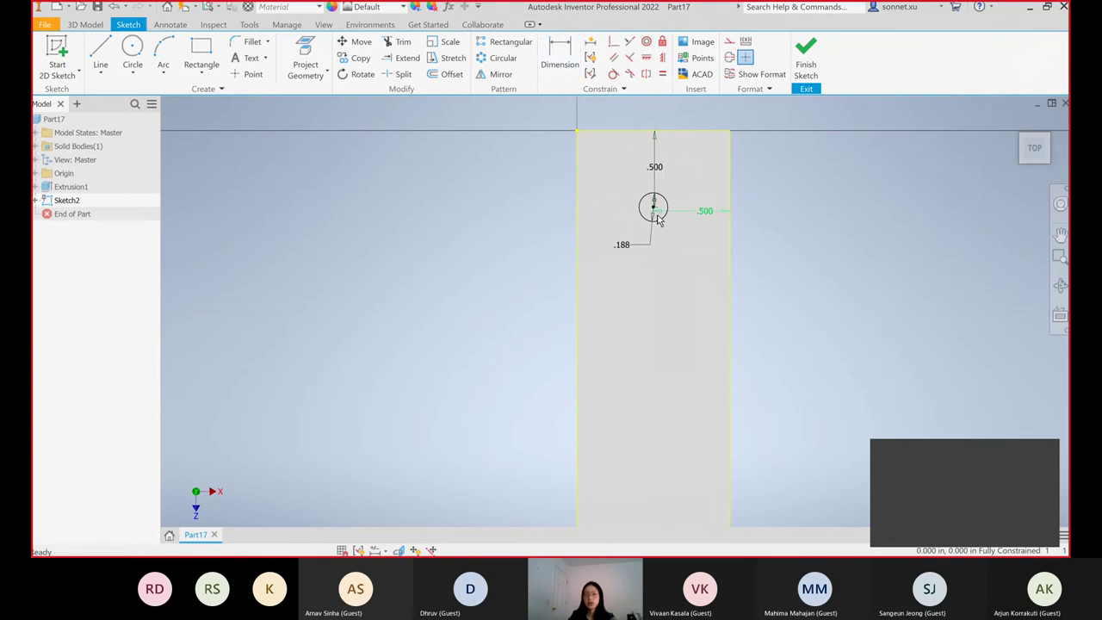
pyautogui.click(806, 249)
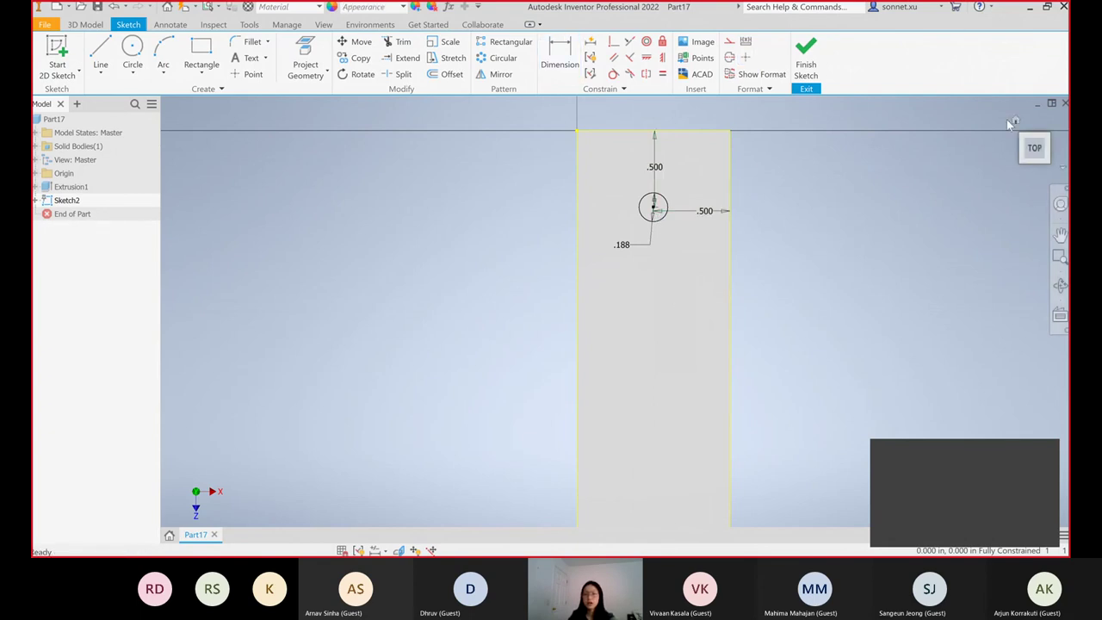
# - Create a rectangular sketch pattern of the circle along the face's long edge, with 5 instances spaced 1 in apart
pyautogui.click(508, 48)
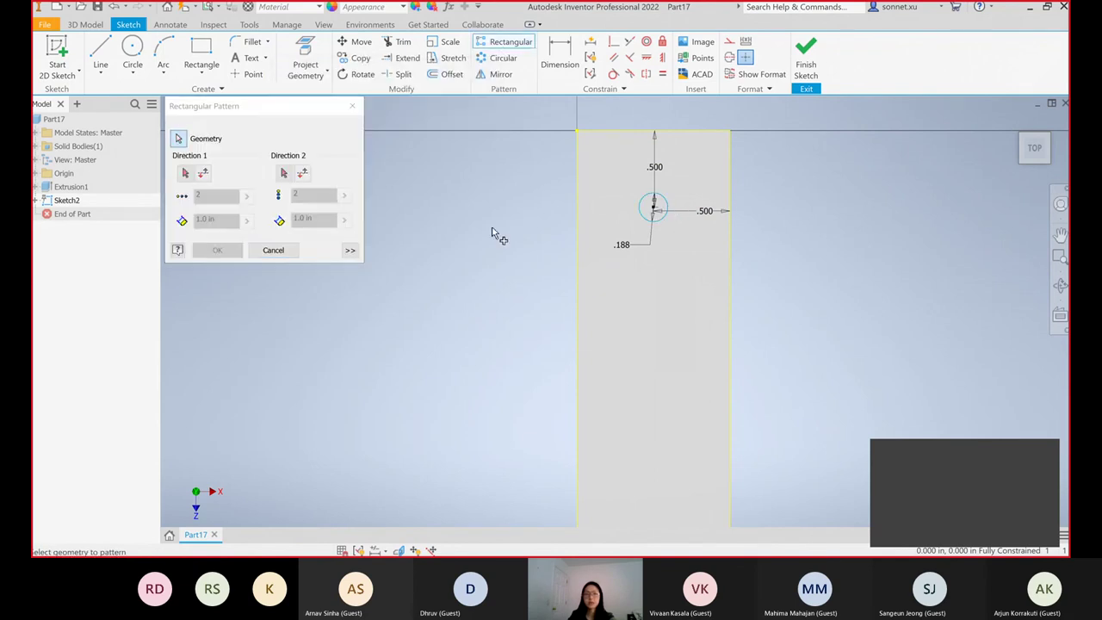
pyautogui.click(656, 207)
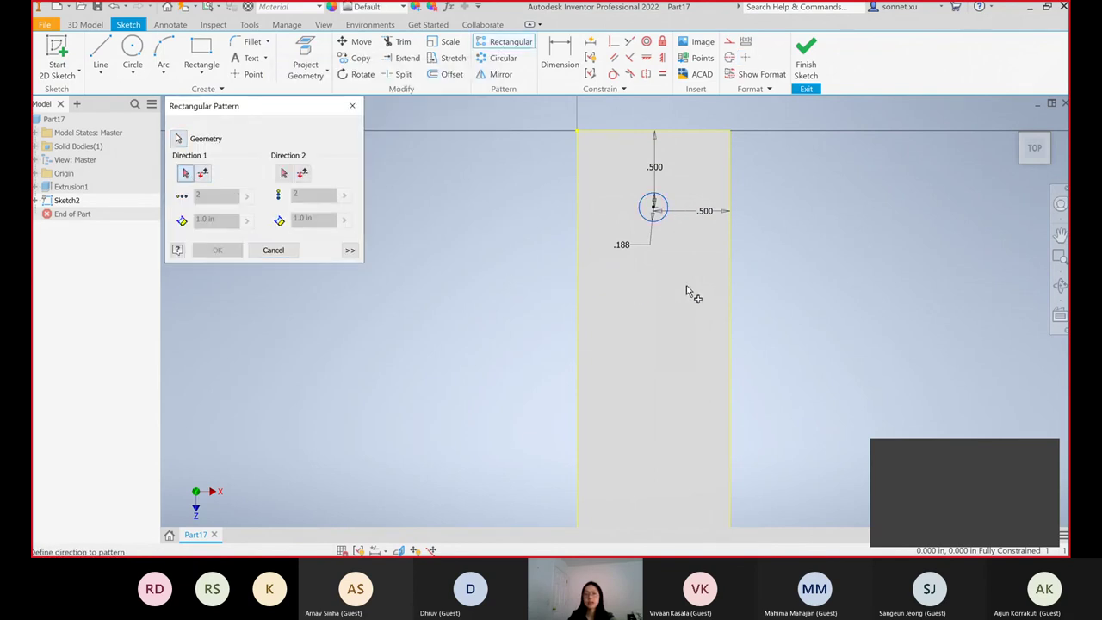
pyautogui.click(730, 303)
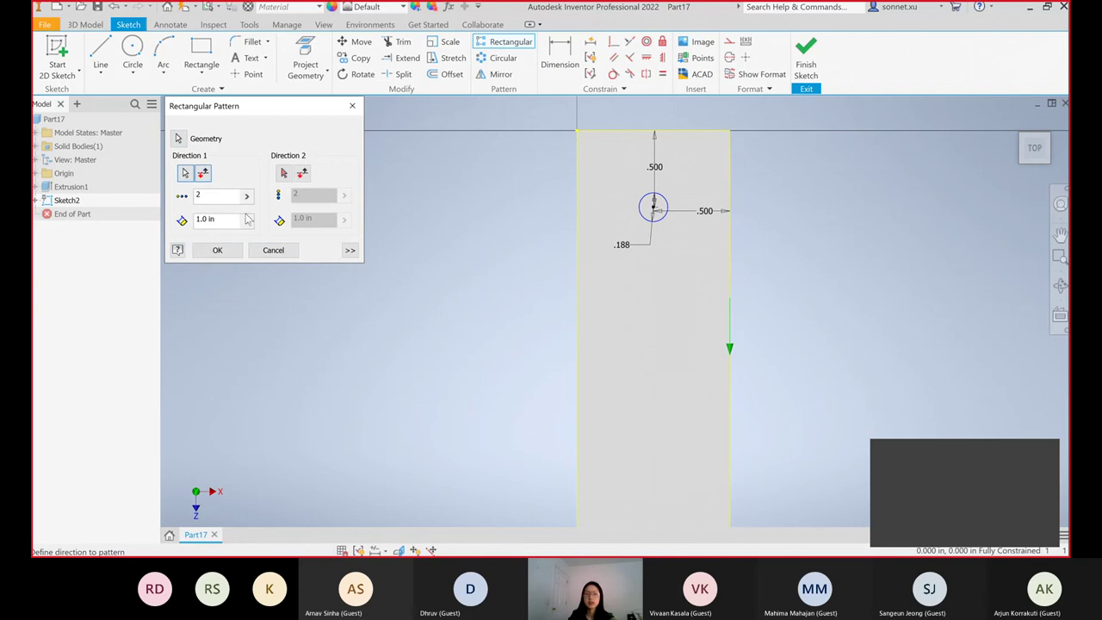
pyautogui.doubleClick(212, 195)
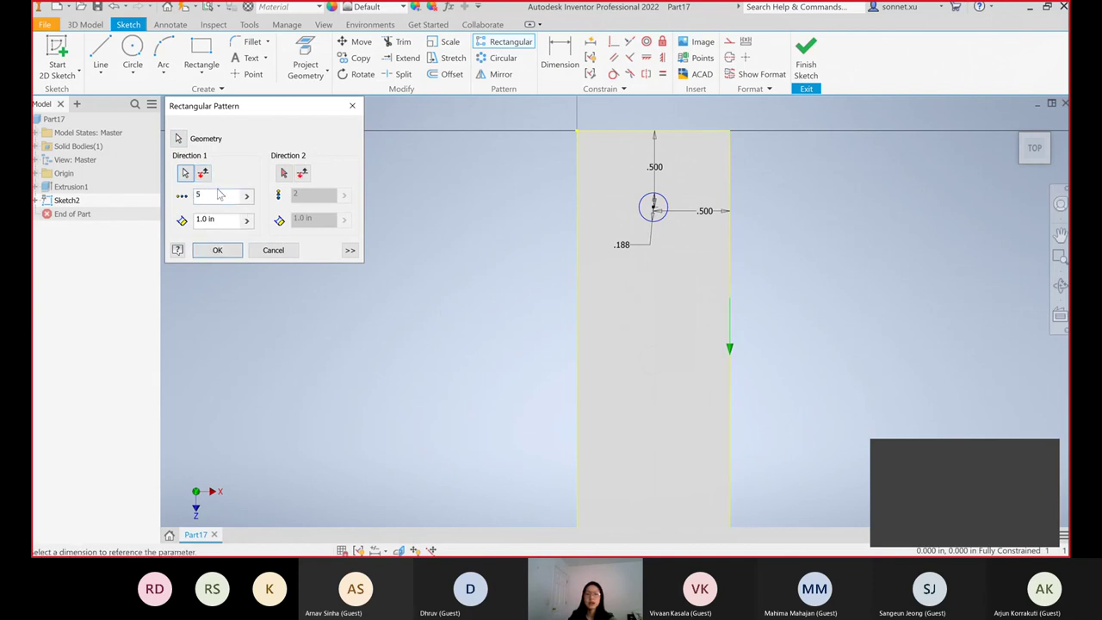
pyautogui.click(217, 249)
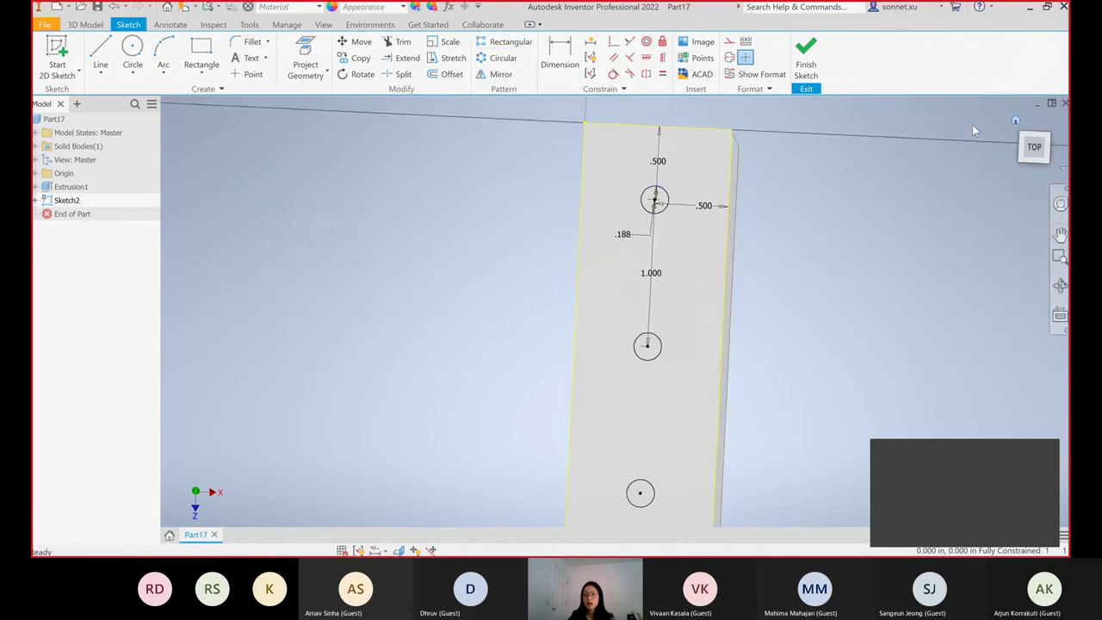
pyautogui.click(1015, 121)
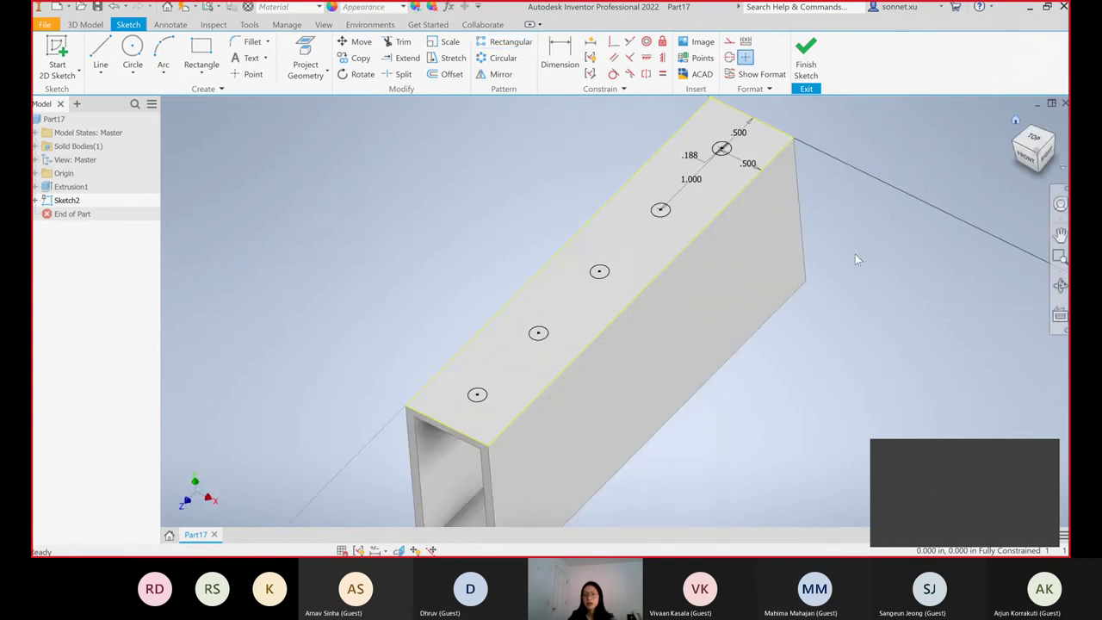
# - Finish the sketch and extrude the dimensioned end circle 2 in downward as a cut through the tube
pyautogui.click(813, 62)
pyautogui.click(97, 62)
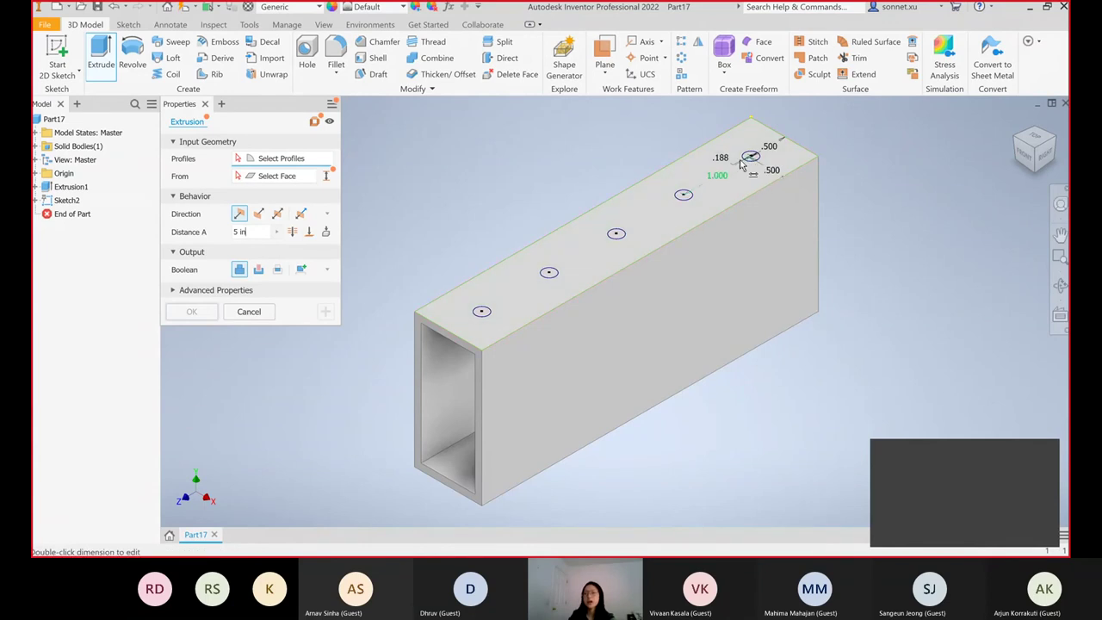
pyautogui.scroll(-3, 758, 159)
pyautogui.scroll(6, 619, 142)
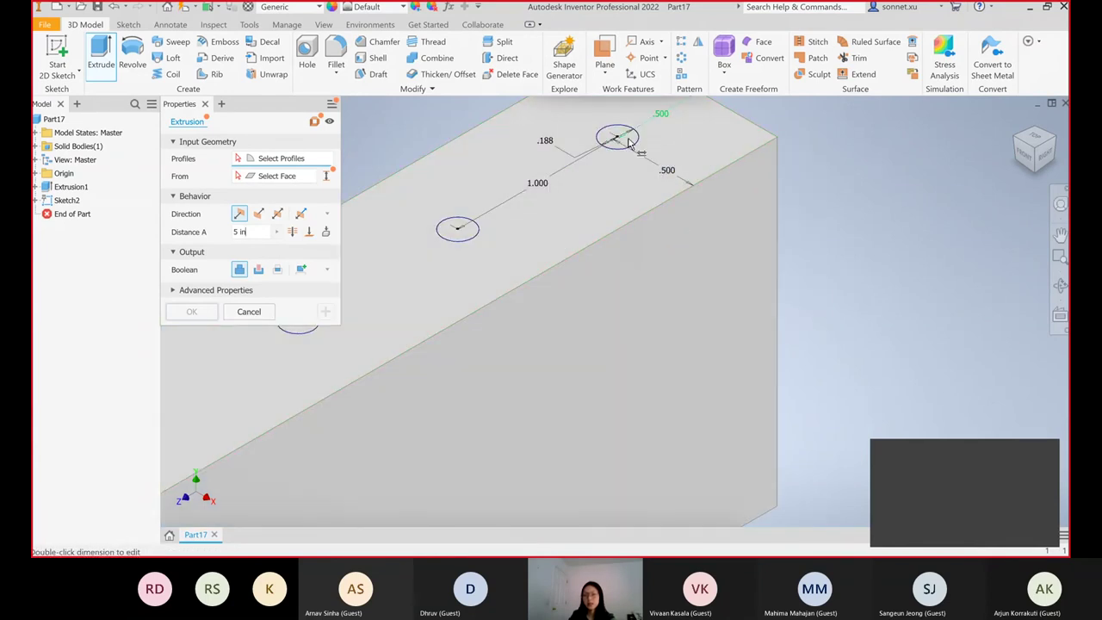
pyautogui.click(618, 138)
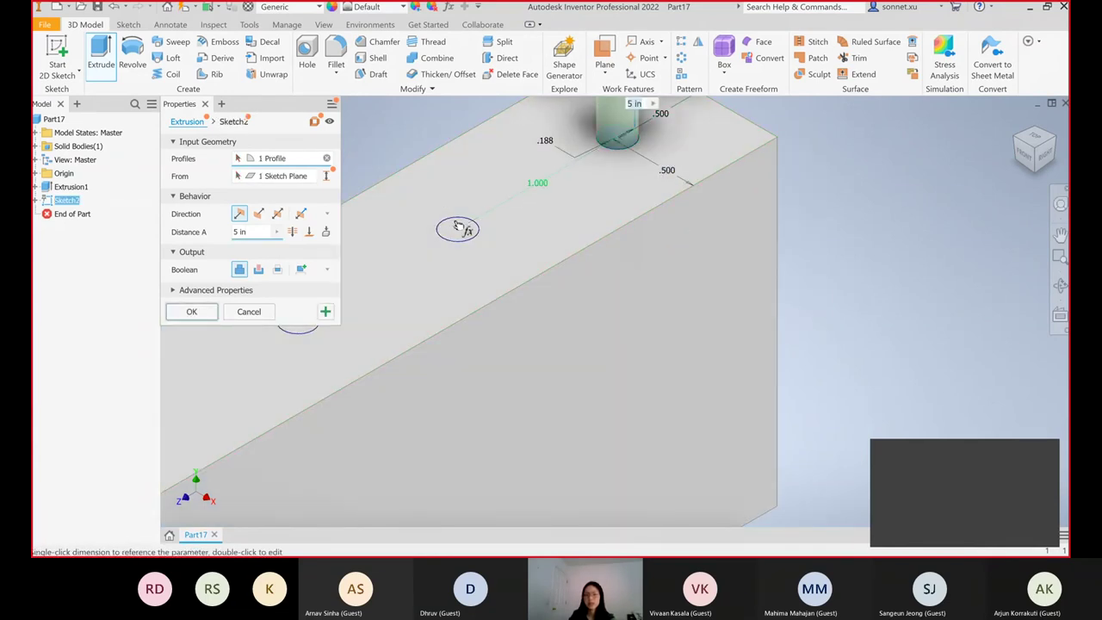
pyautogui.scroll(-4, 613, 159)
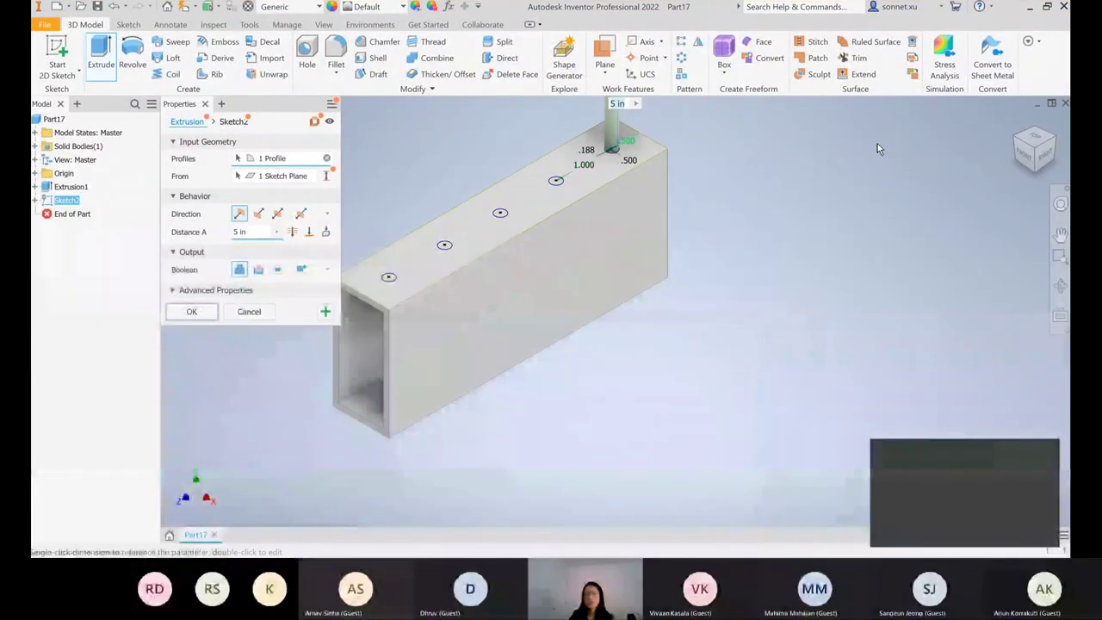
pyautogui.click(1060, 234)
pyautogui.moveTo(843, 241); pyautogui.dragTo(900, 399)
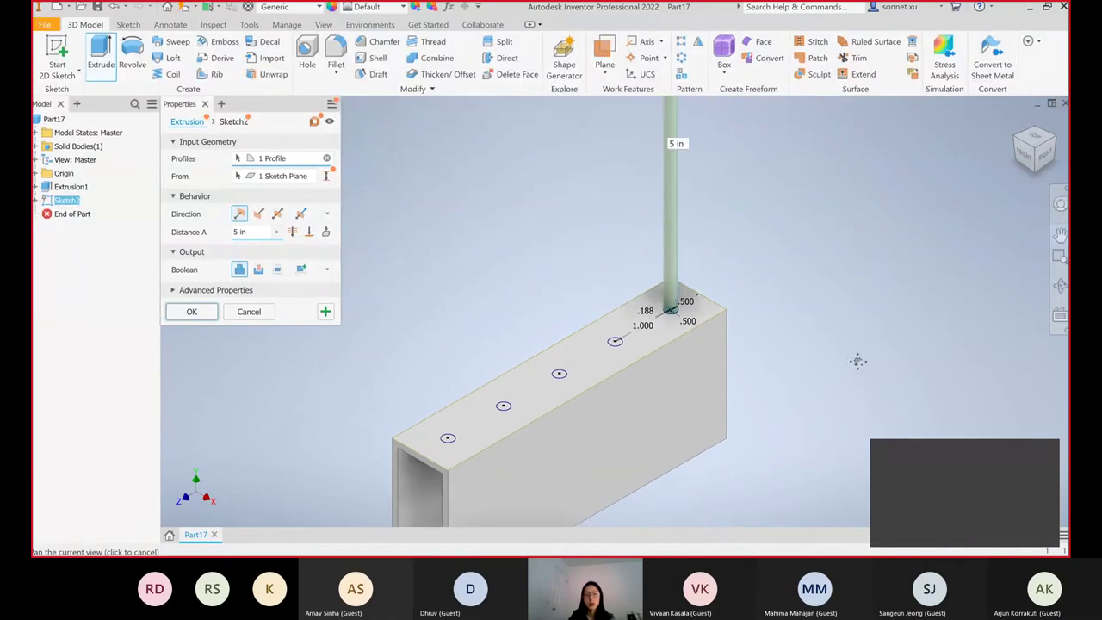
pyautogui.doubleClick(240, 233)
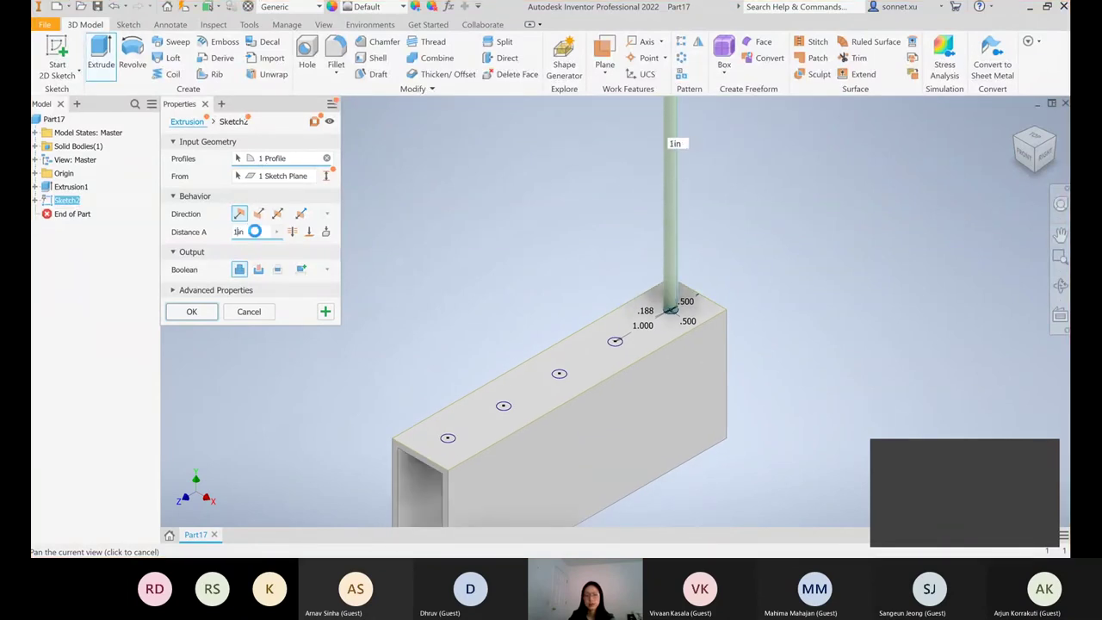
pyautogui.write('1in')
pyautogui.click(258, 214)
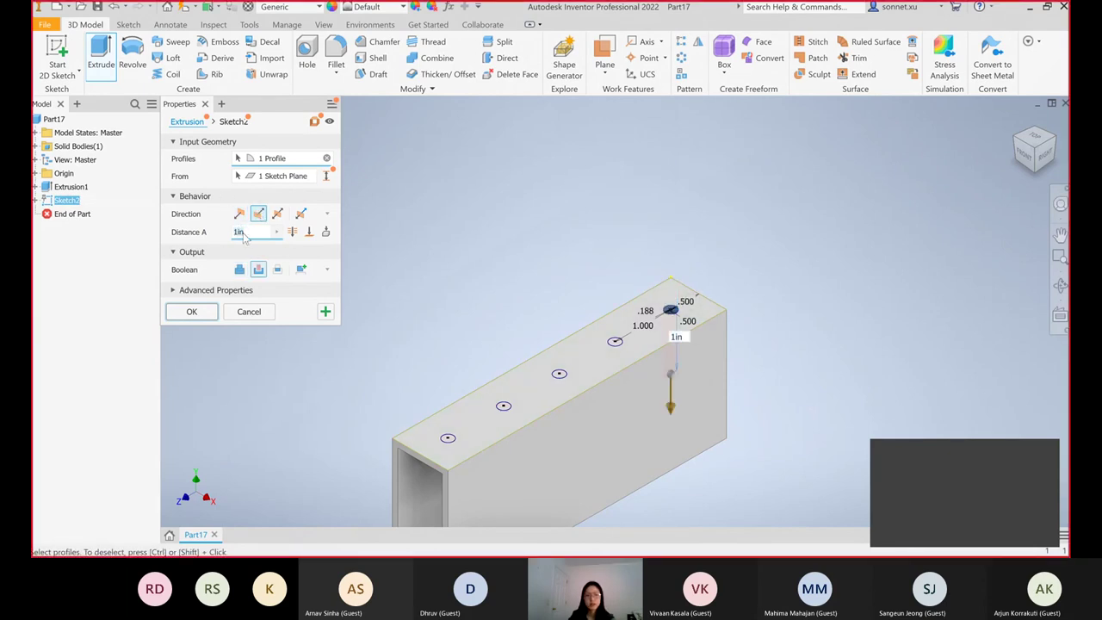
pyautogui.write('2')
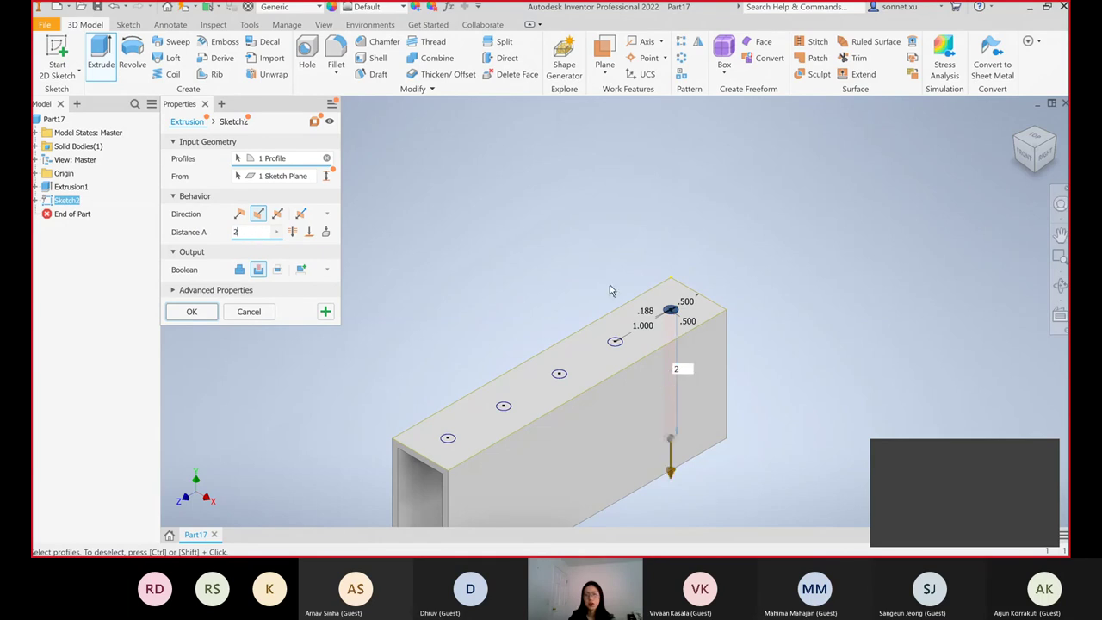
pyautogui.click(192, 313)
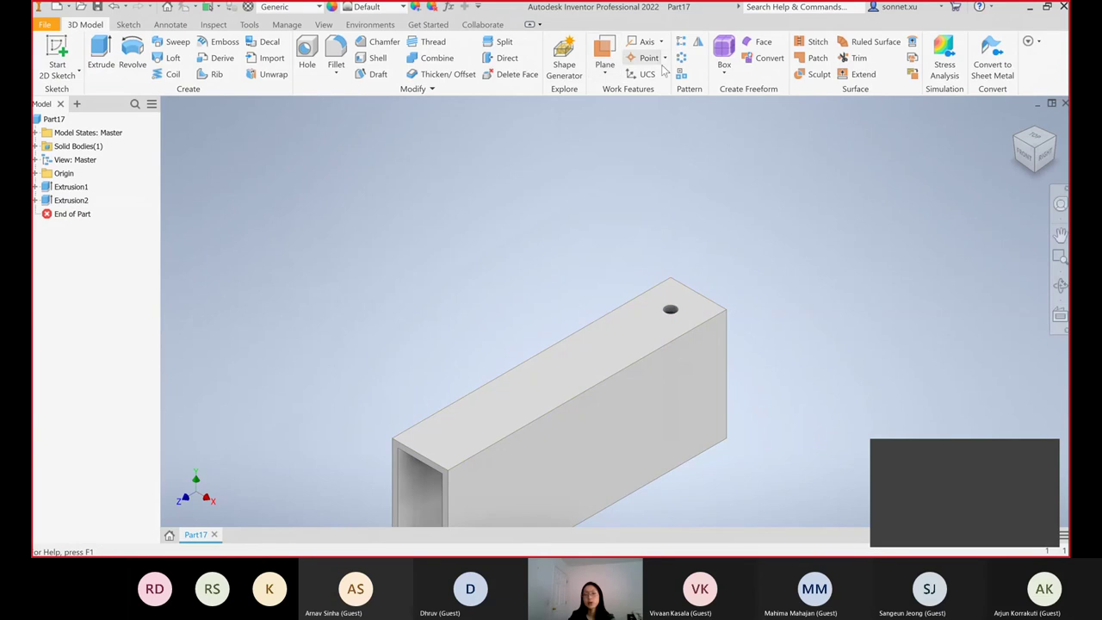
# - Create a rectangular pattern of the hole along the tube's long top edge, with 5 instances spaced 1 in apart
pyautogui.click(680, 41)
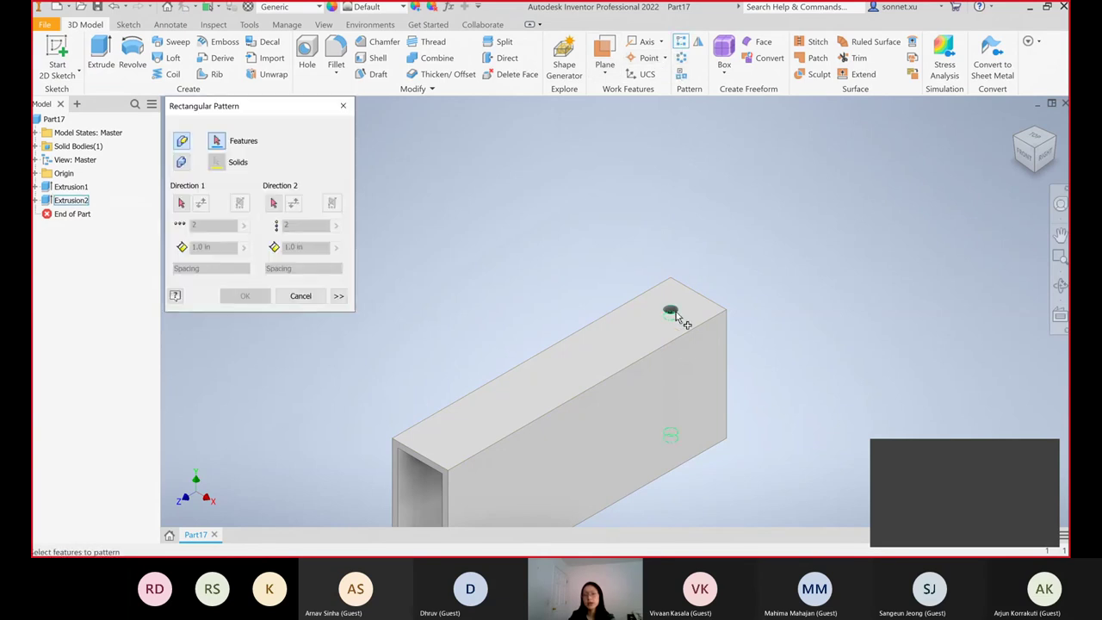
pyautogui.click(675, 311)
pyautogui.click(187, 206)
pyautogui.click(573, 387)
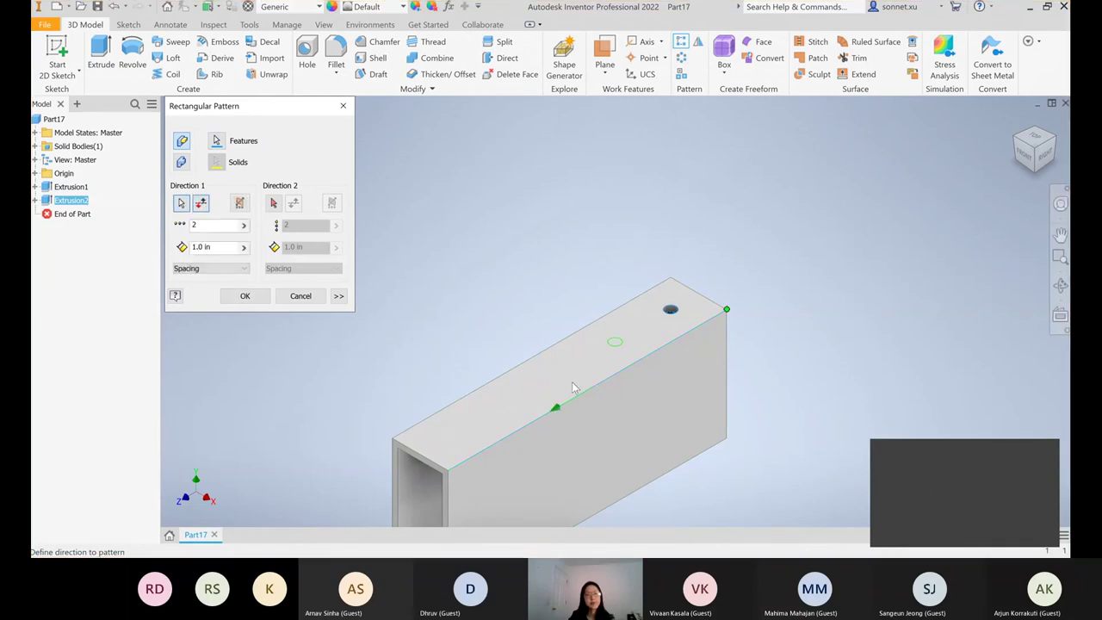
pyautogui.click(217, 225)
pyautogui.write('5')
pyautogui.click(245, 296)
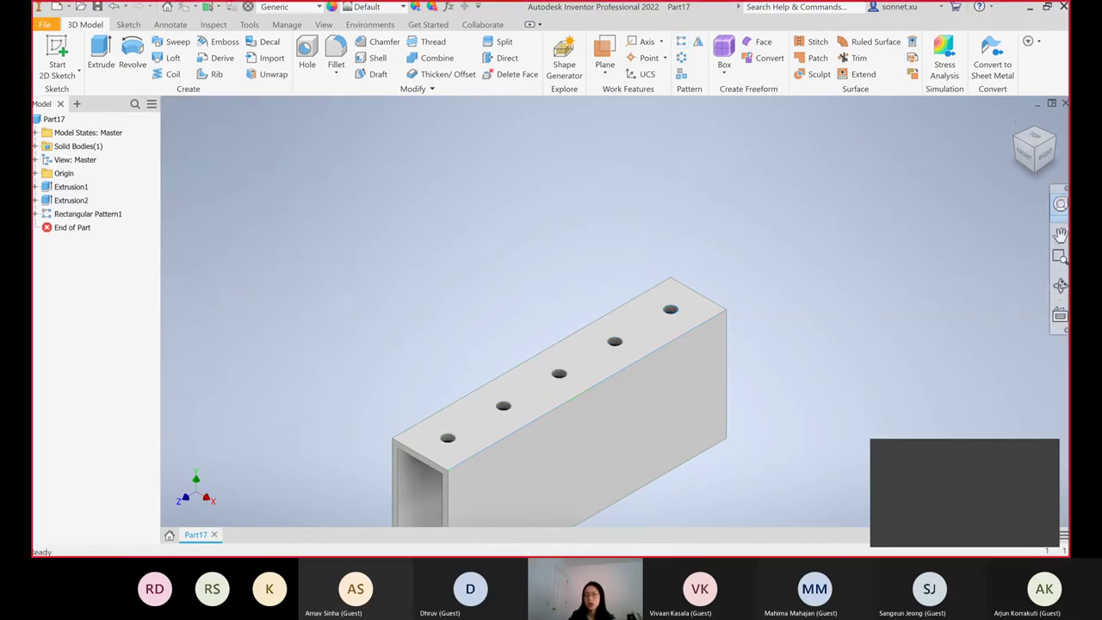
pyautogui.click(1017, 122)
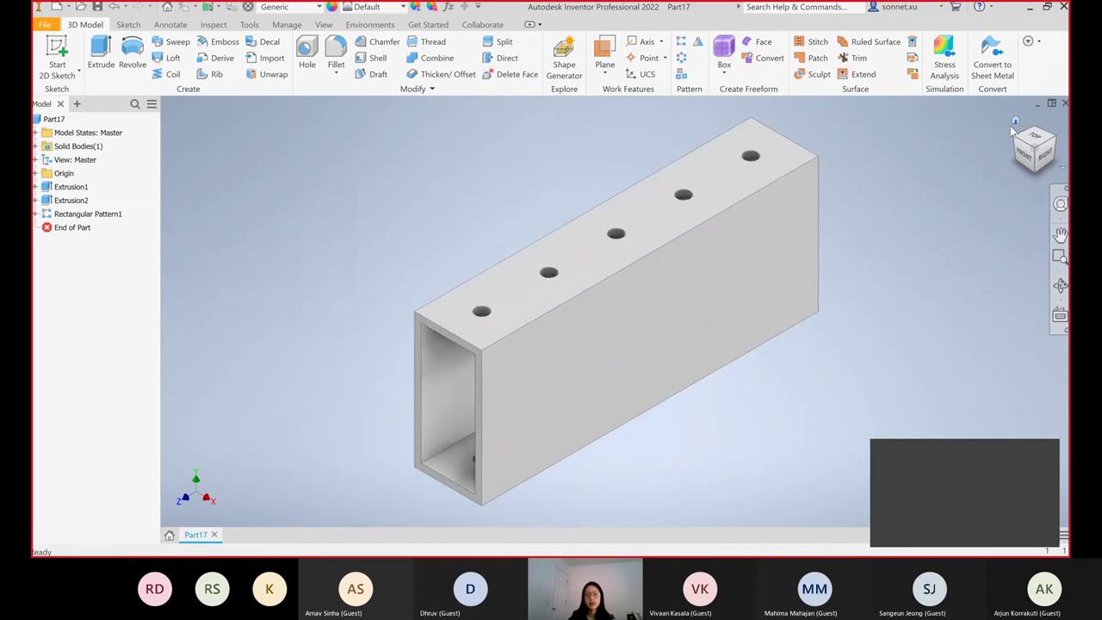
# - Save the part as versaframe in the Downloads folder
pyautogui.hotkey('ctrl', 's')
pyautogui.write('versafra')
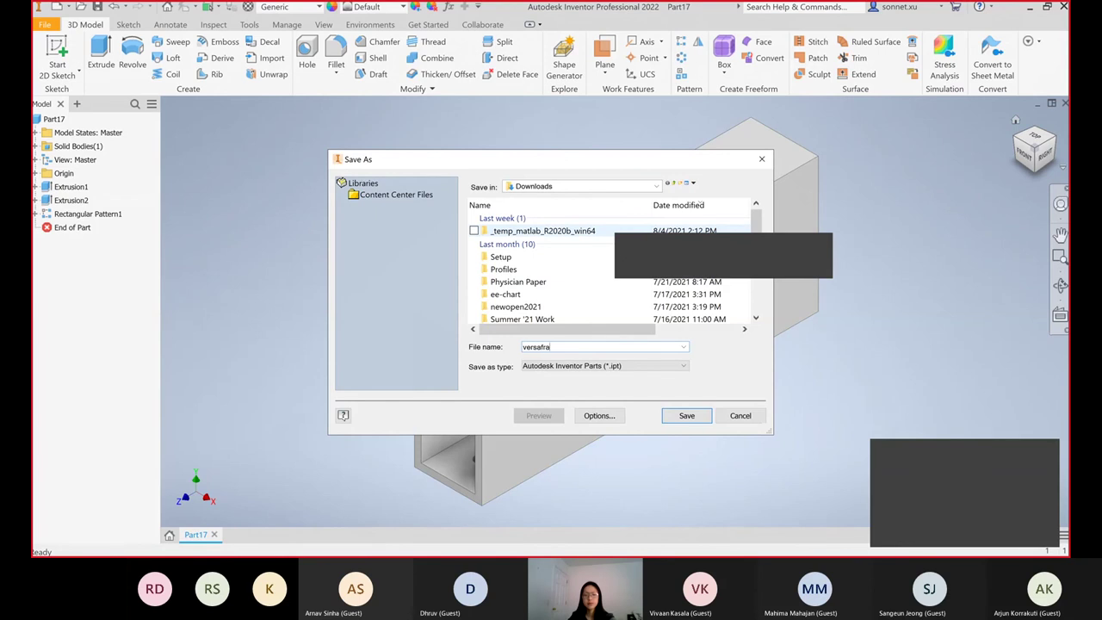
pyautogui.write('me')
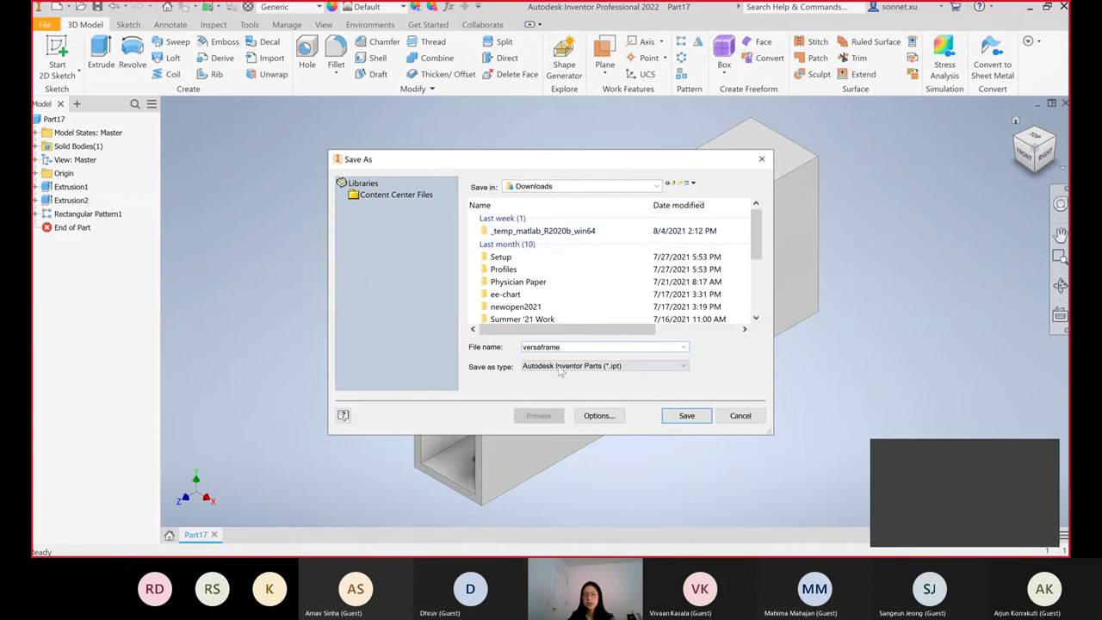
pyautogui.click(686, 415)
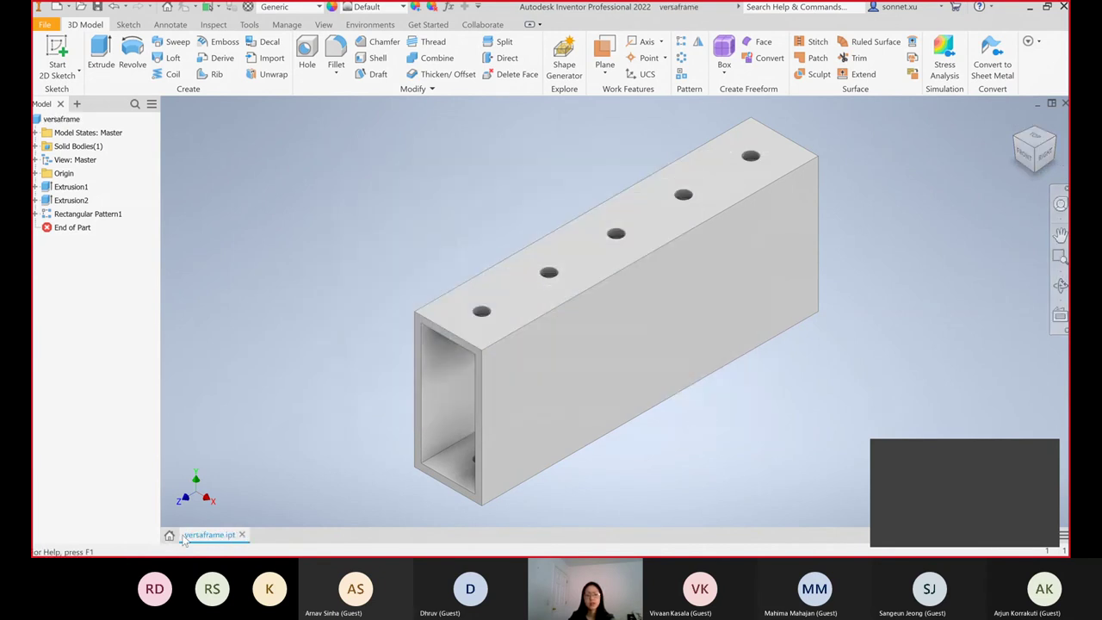
# - Create a new assembly and place the versaframe part from the Downloads folder in it, listing all file types to find it
pyautogui.click(170, 536)
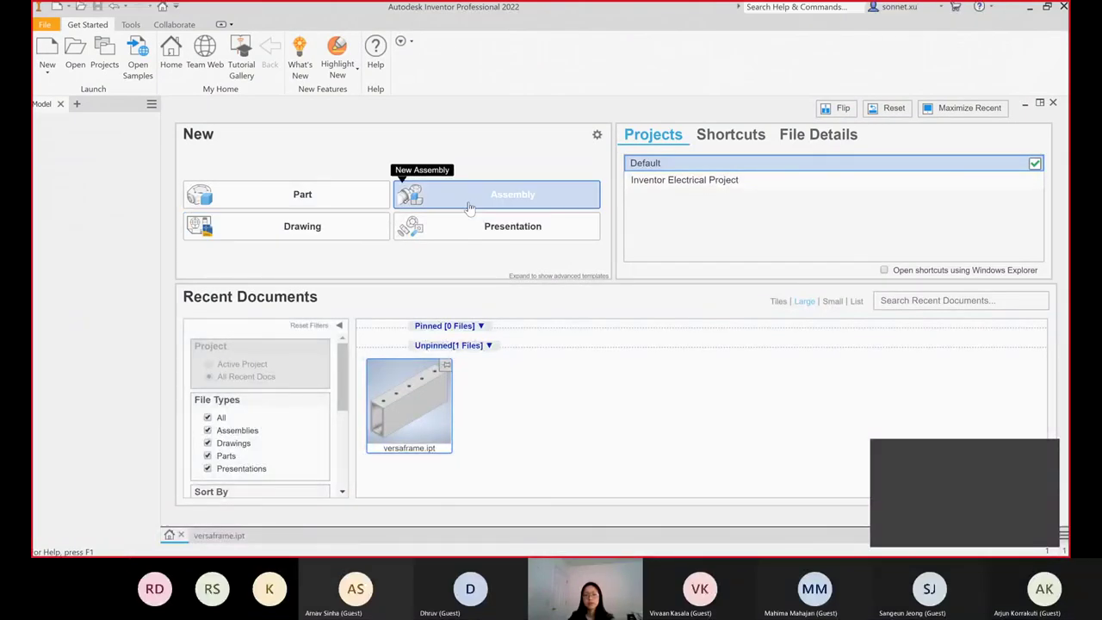
pyautogui.click(469, 204)
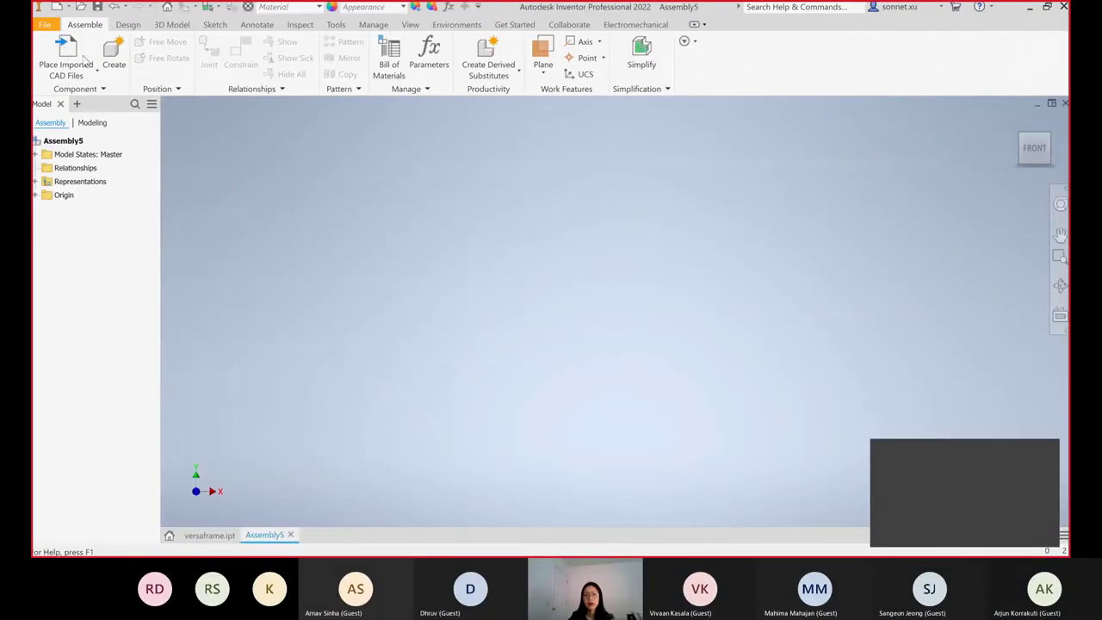
pyautogui.click(77, 51)
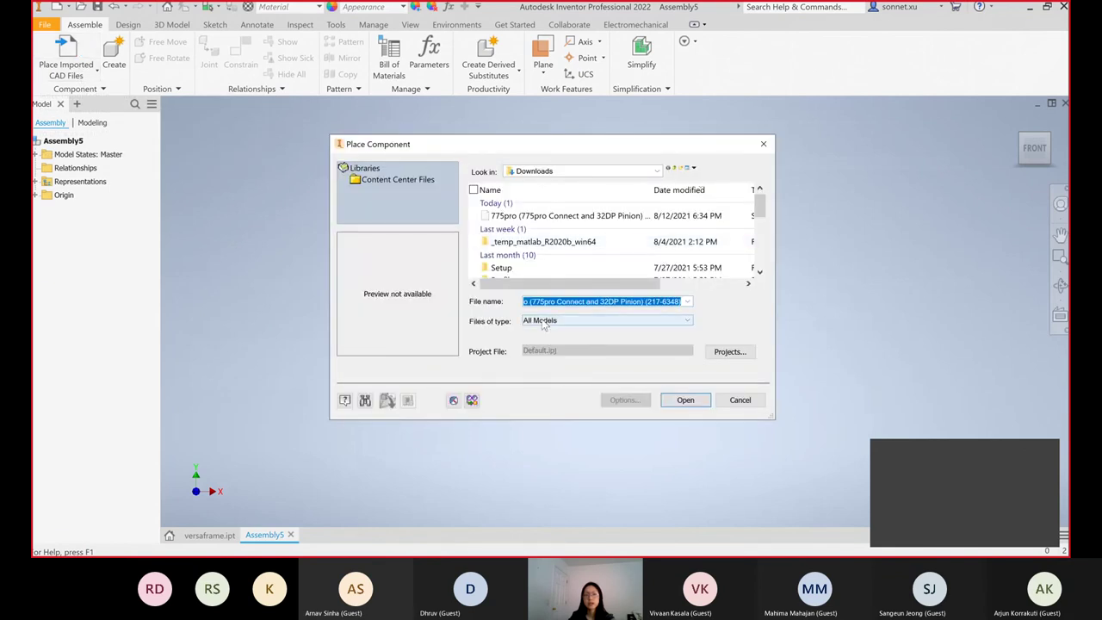
pyautogui.click(544, 323)
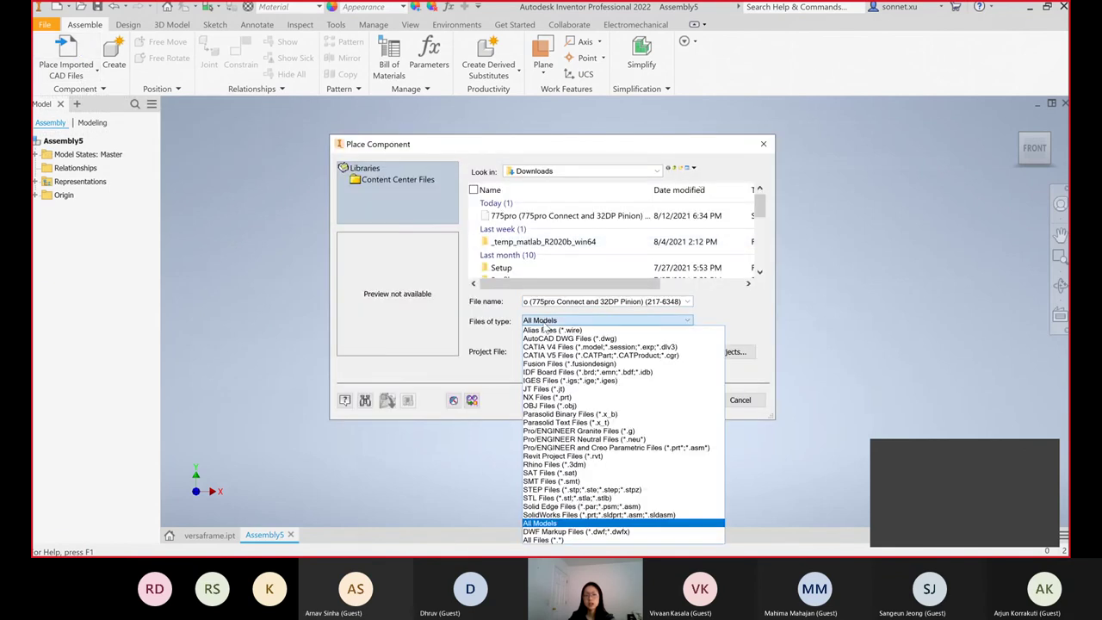
pyautogui.click(544, 540)
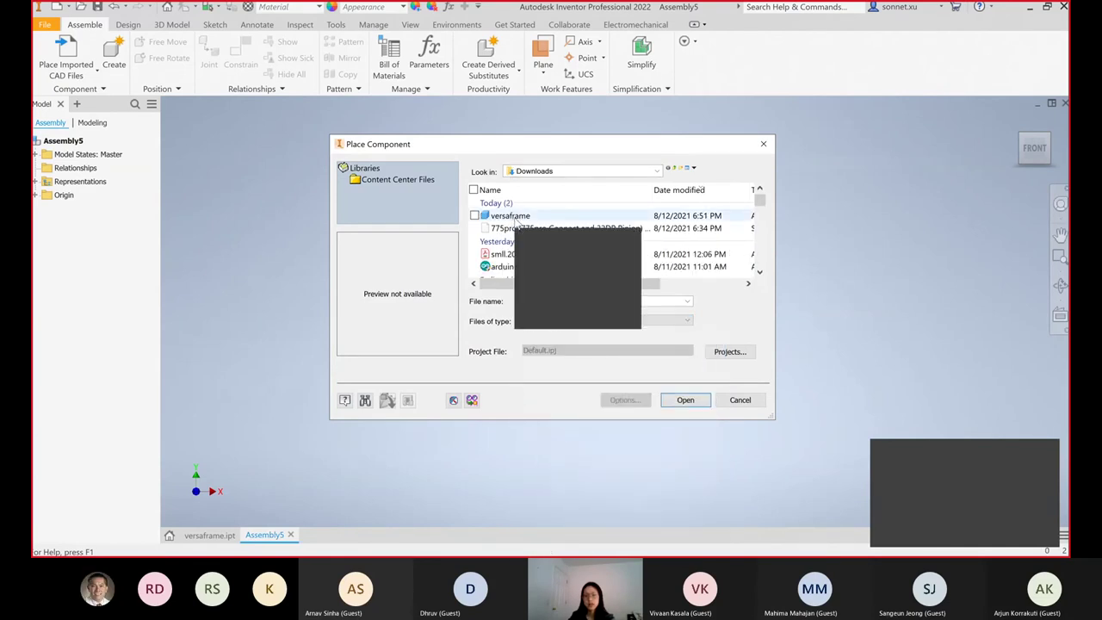
pyautogui.click(512, 216)
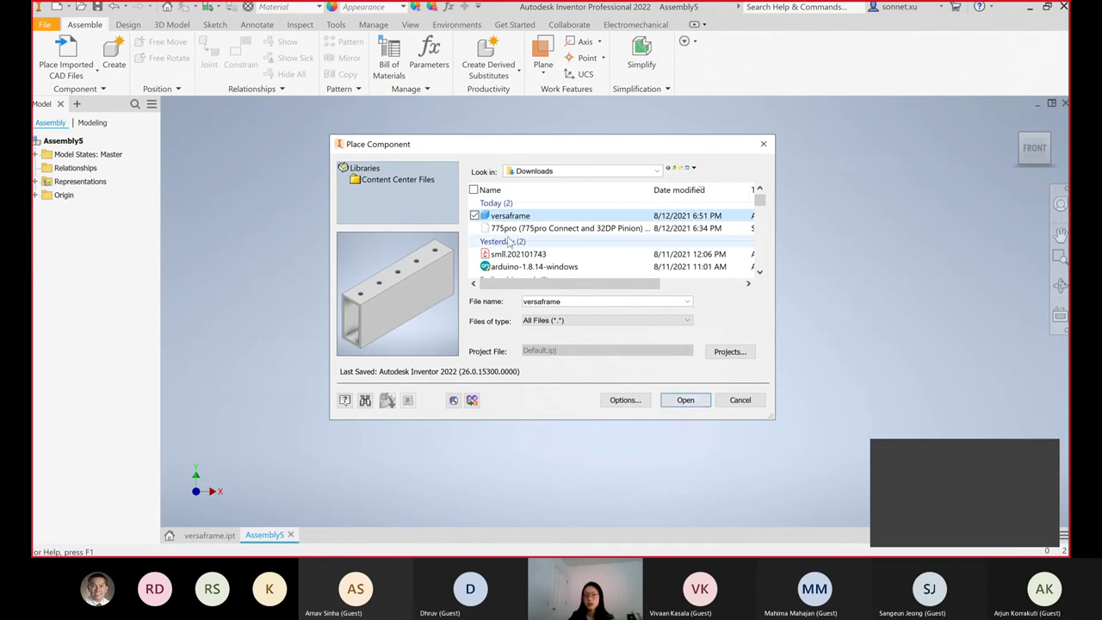
pyautogui.press('Down')
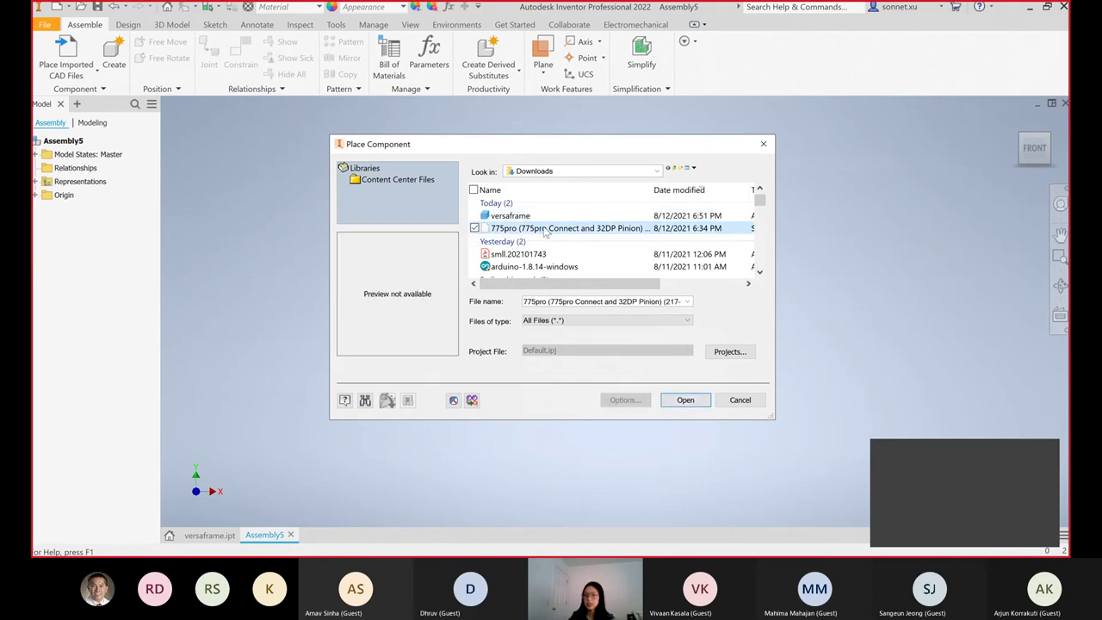
pyautogui.press('Up')
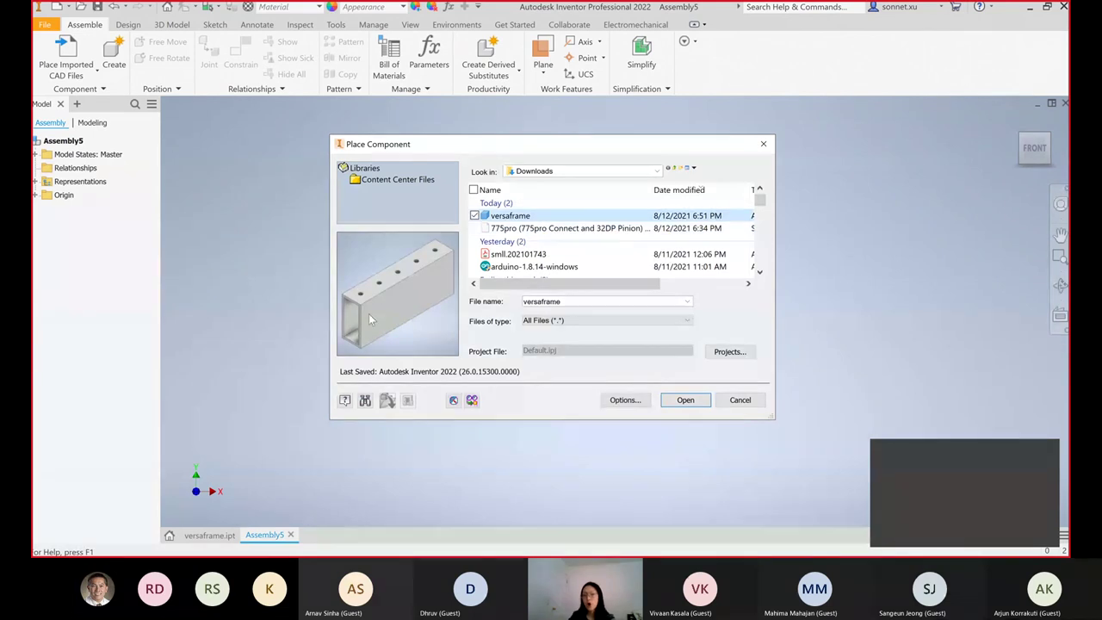
pyautogui.click(686, 401)
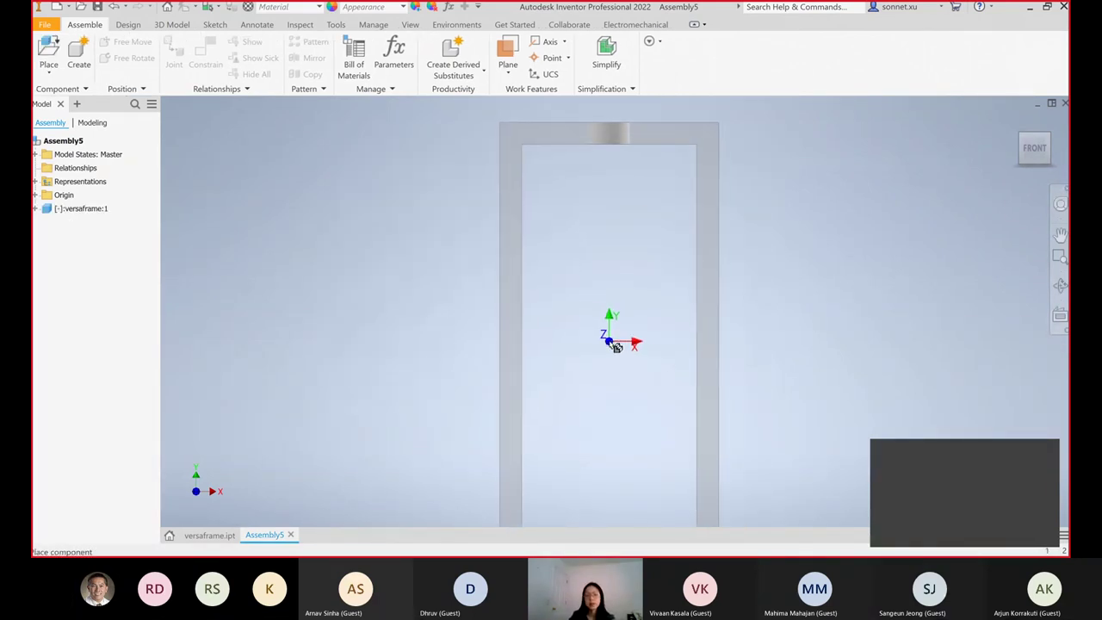
pyautogui.click(616, 346)
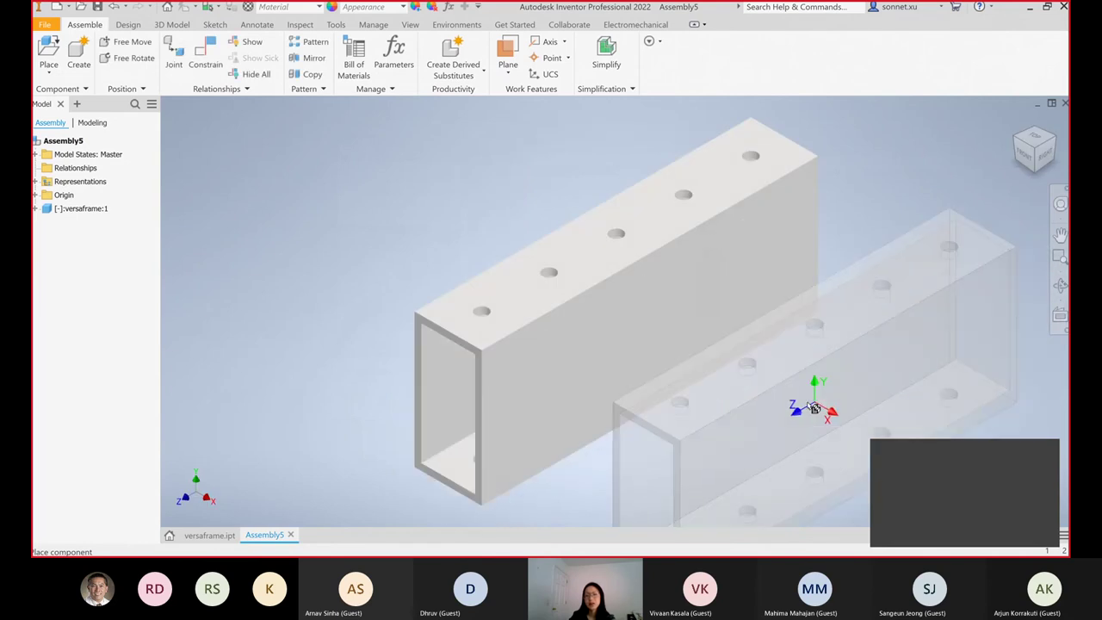
# - Place three more copies of the versaframe tube in the assembly and move the fourth one clear of the others
pyautogui.click(812, 394)
pyautogui.click(327, 191)
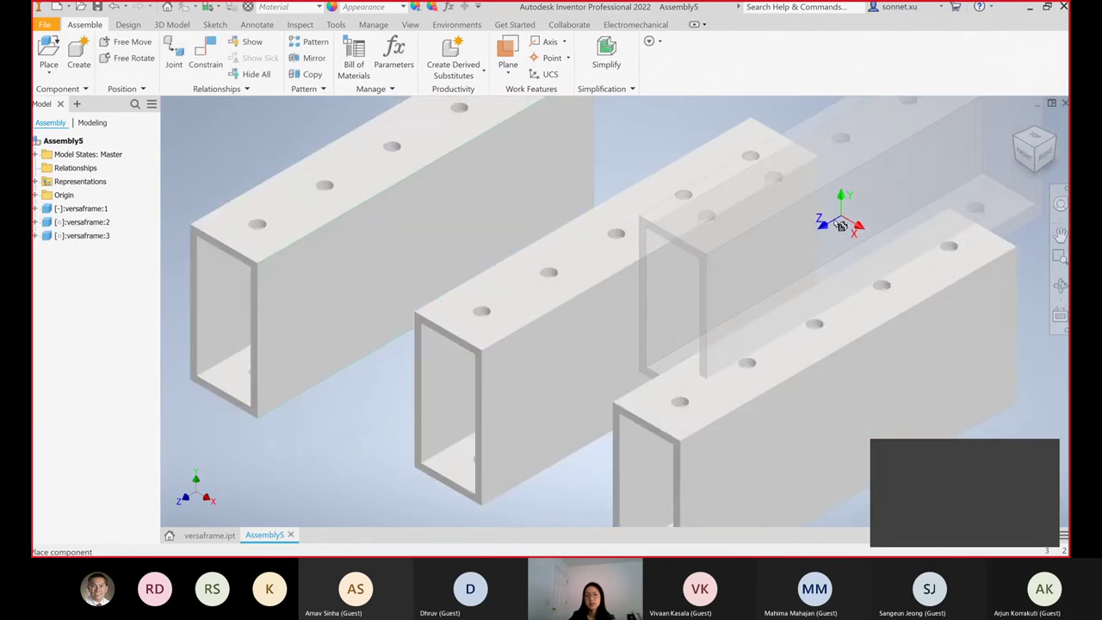
pyautogui.click(524, 288)
pyautogui.press('Escape')
pyautogui.click(1059, 235)
pyautogui.moveTo(881, 327); pyautogui.dragTo(915, 367)
pyautogui.press('Escape')
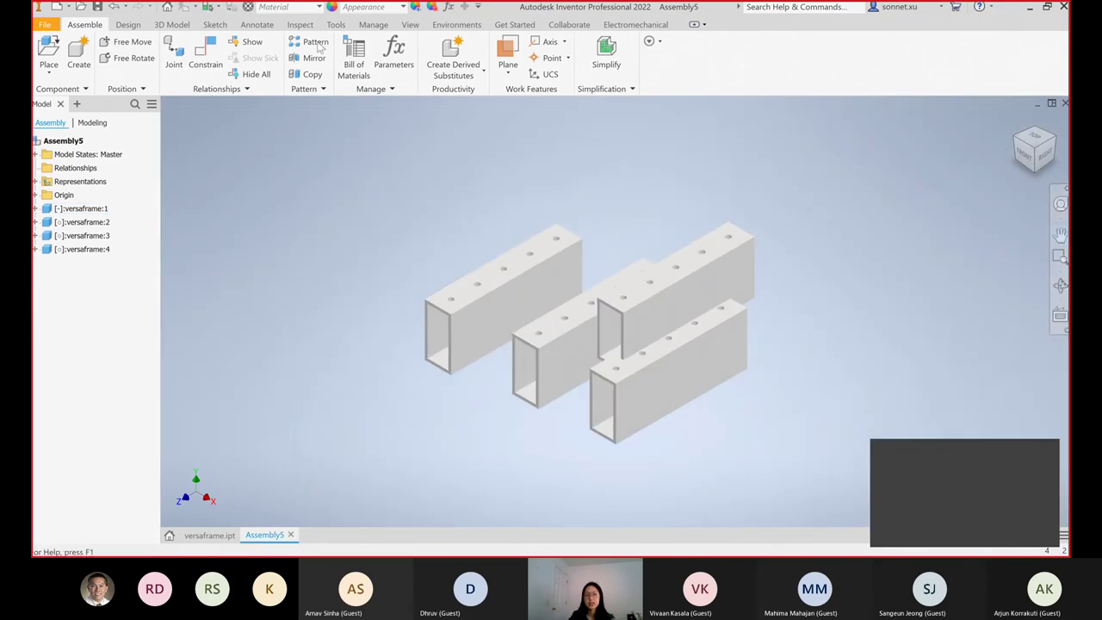
pyautogui.click(456, 24)
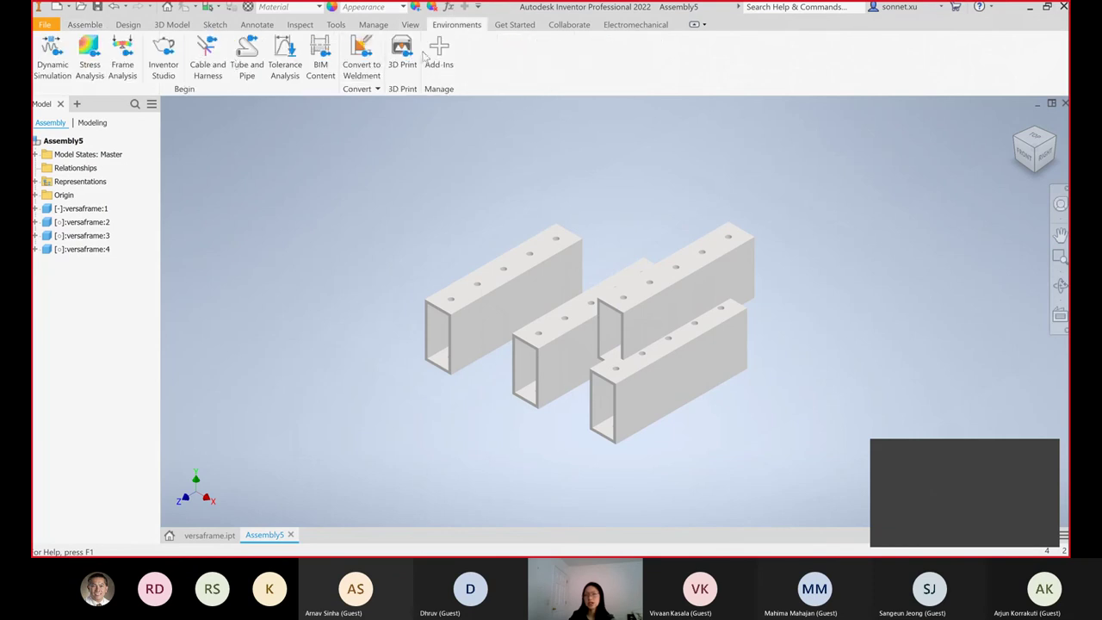
pyautogui.moveTo(655, 254); pyautogui.dragTo(601, 198)
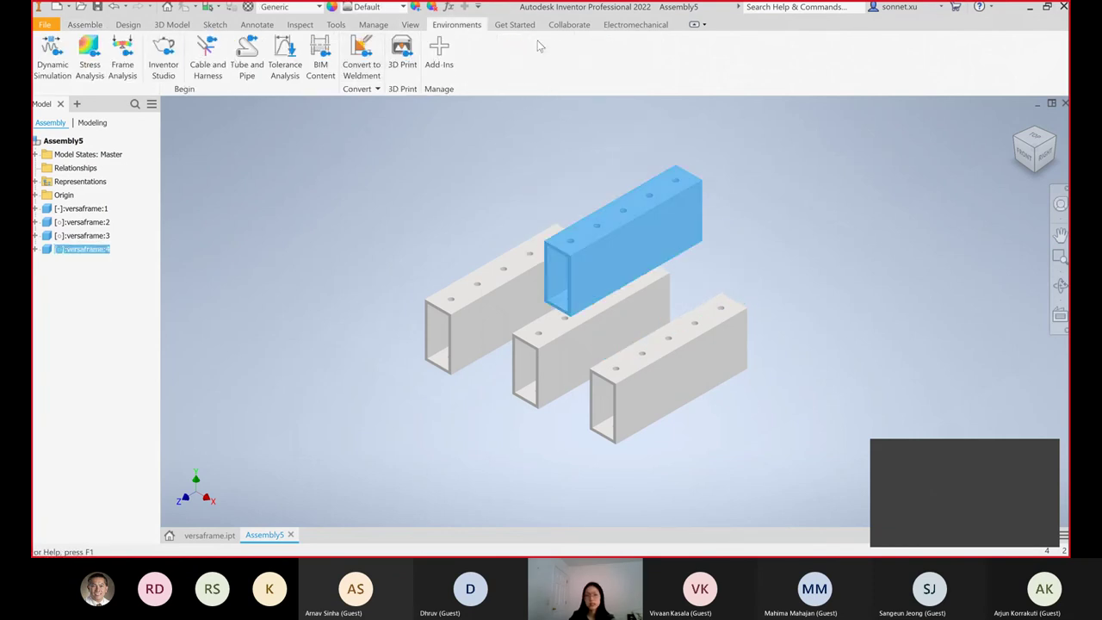
# - Set the assembly's visual style to Shaded with Edges and check the tube edges up close
pyautogui.click(298, 26)
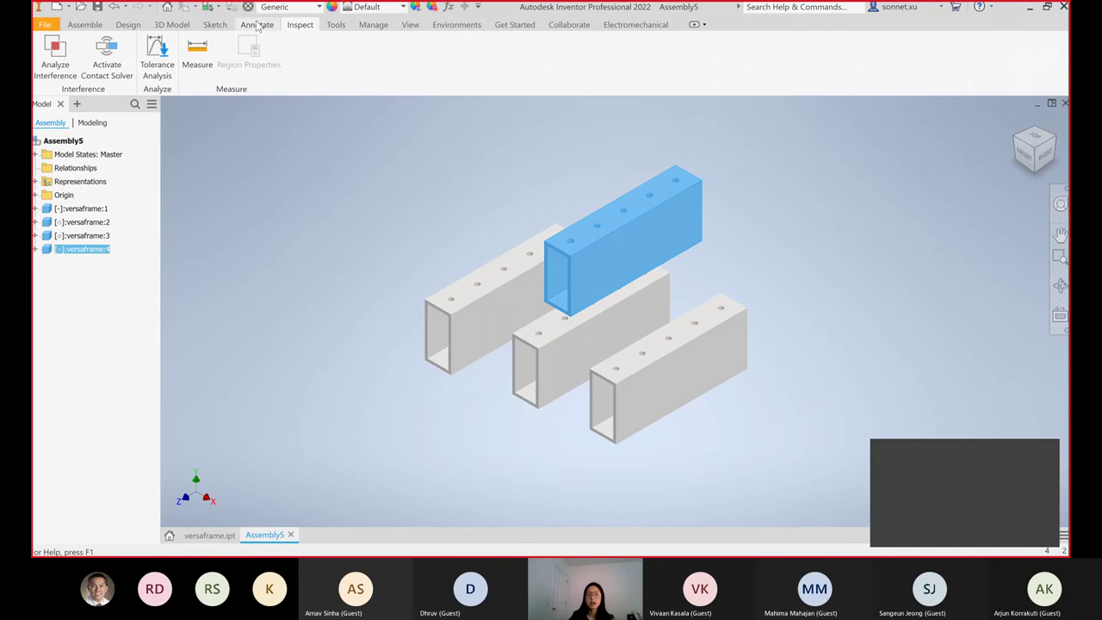
pyautogui.click(417, 28)
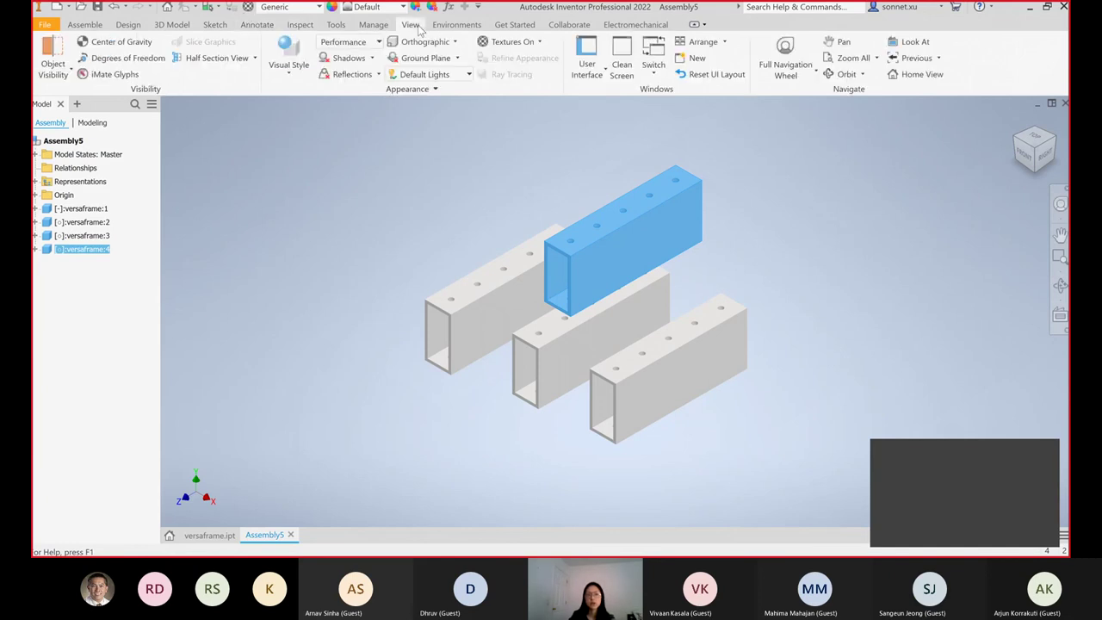
pyautogui.click(297, 60)
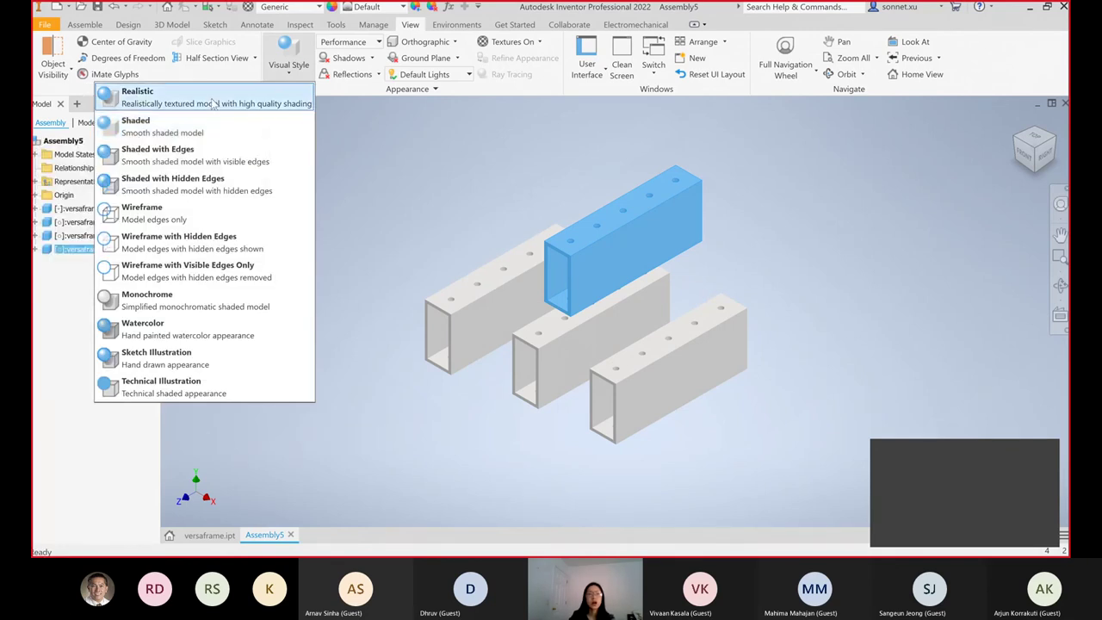
pyautogui.click(197, 157)
pyautogui.click(450, 372)
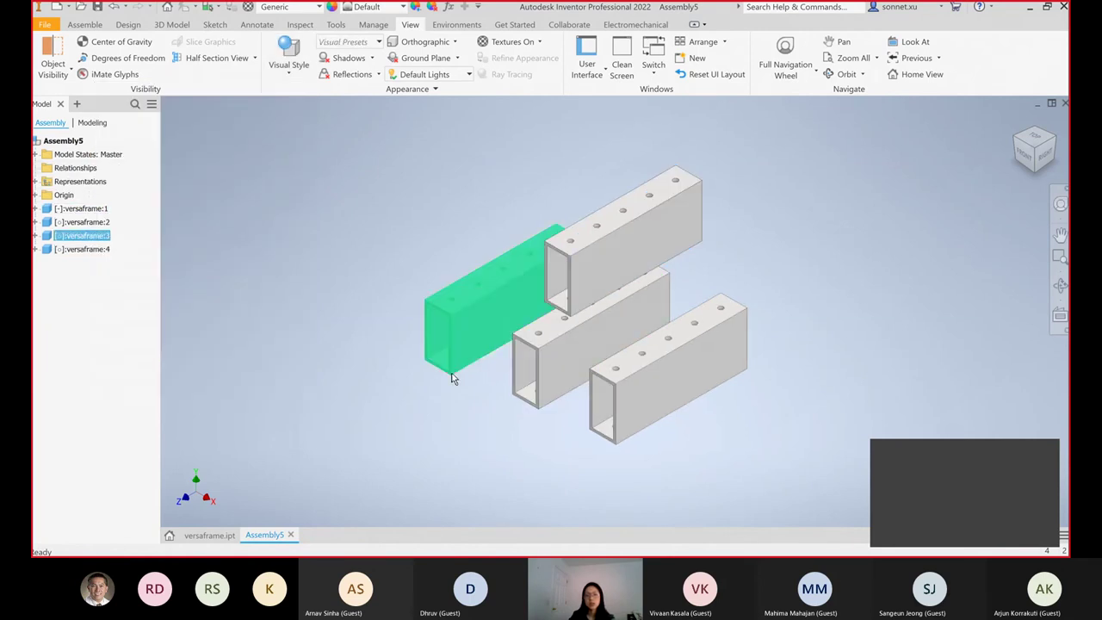
pyautogui.scroll(10, 574, 380)
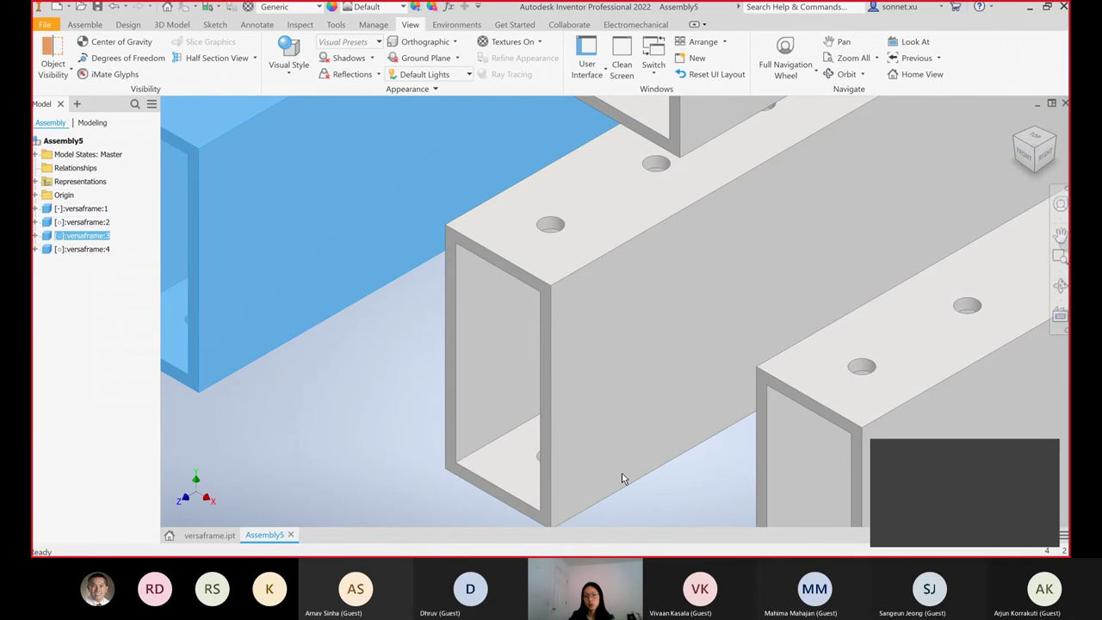
pyautogui.scroll(-5, 374, 387)
pyautogui.scroll(-3, 373, 390)
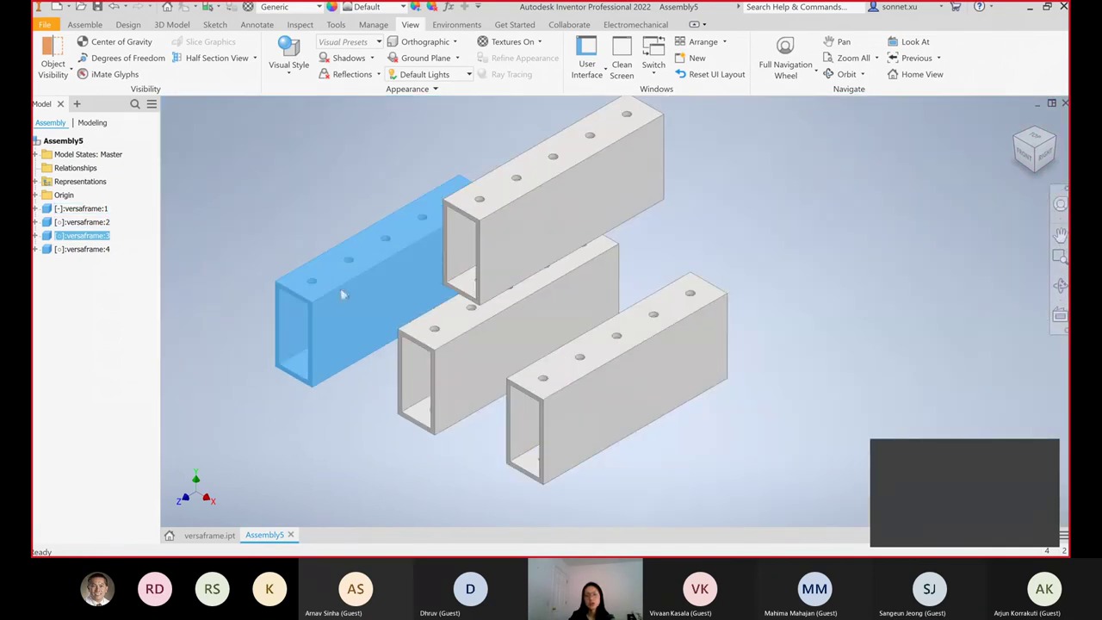
pyautogui.click(275, 189)
# - Mate the end face of the fourth tube to the long side face of the third tube with a 0 in offset
pyautogui.click(84, 24)
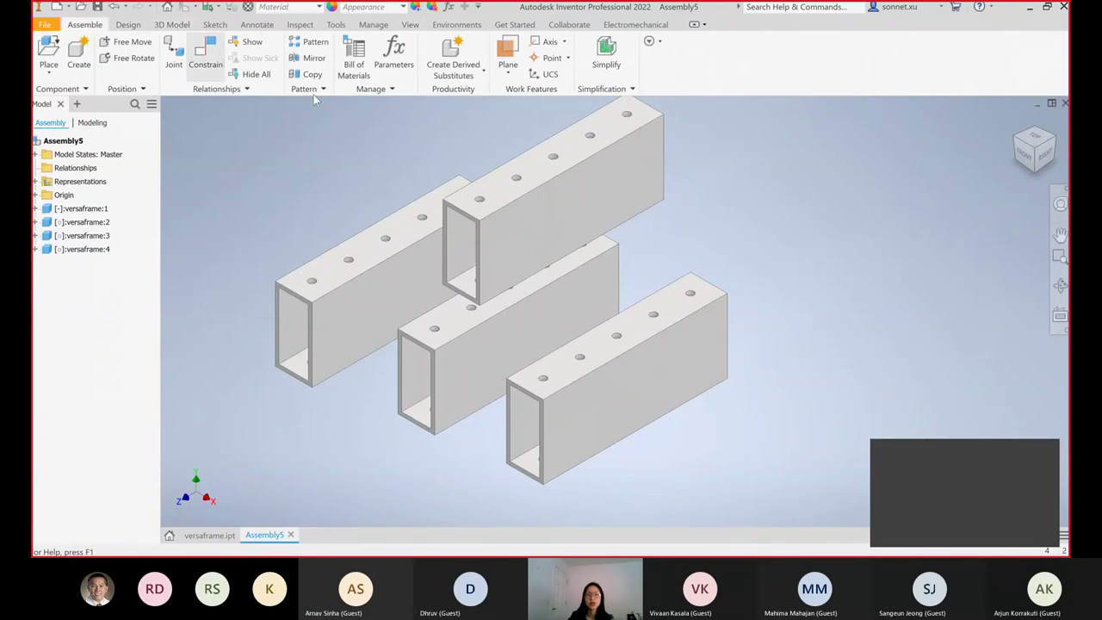
pyautogui.press('c')
pyautogui.scroll(3, 456, 209)
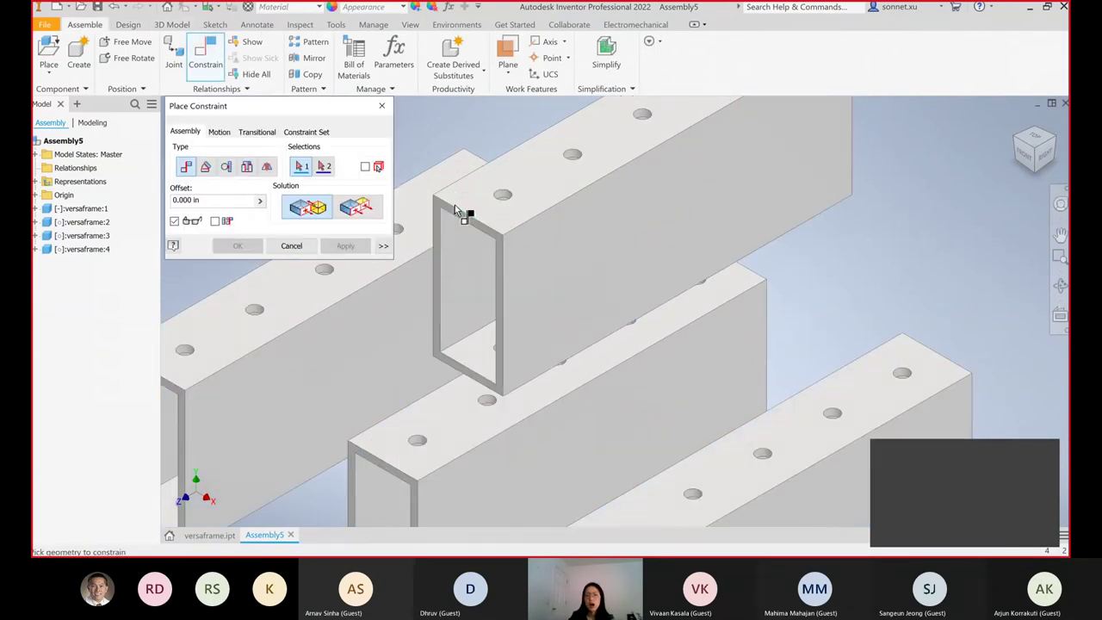
pyautogui.scroll(3, 456, 210)
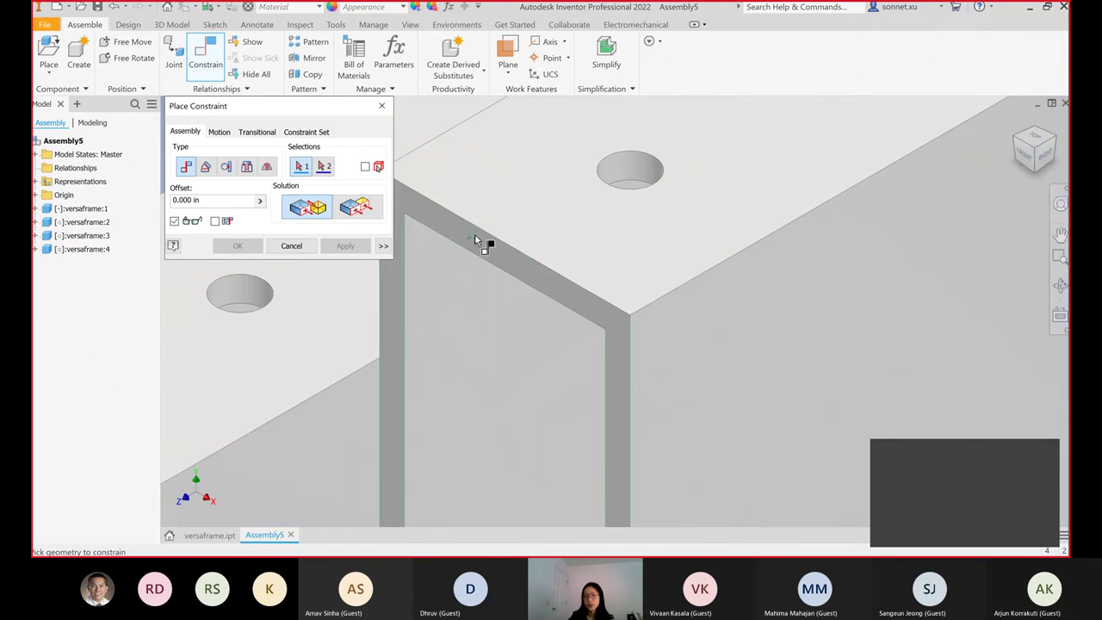
pyautogui.click(474, 239)
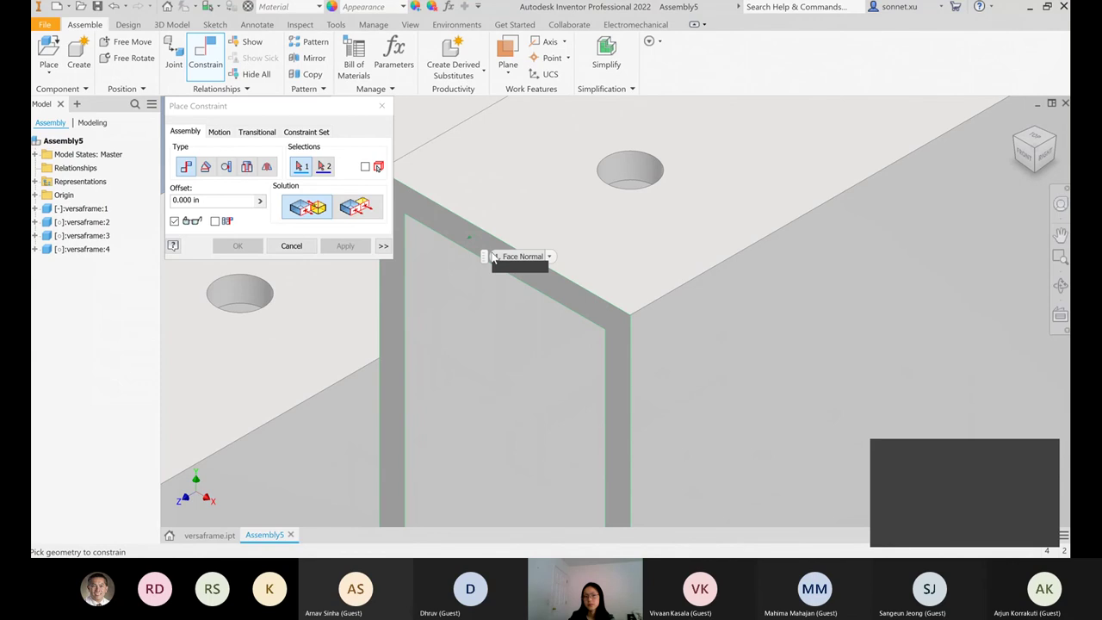
pyautogui.scroll(-5, 495, 284)
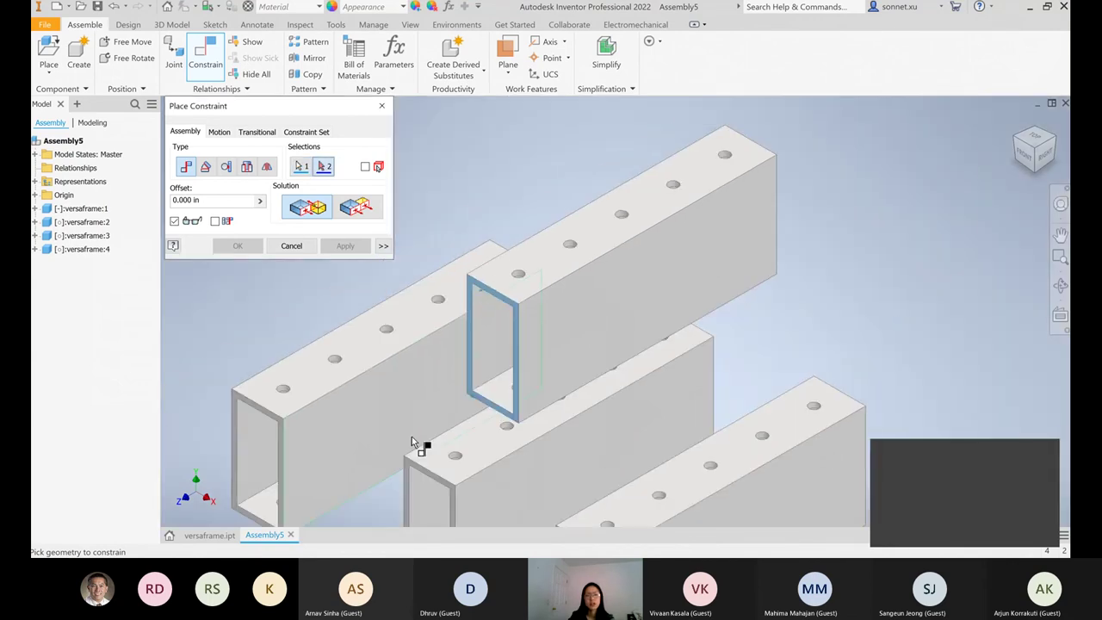
pyautogui.click(330, 466)
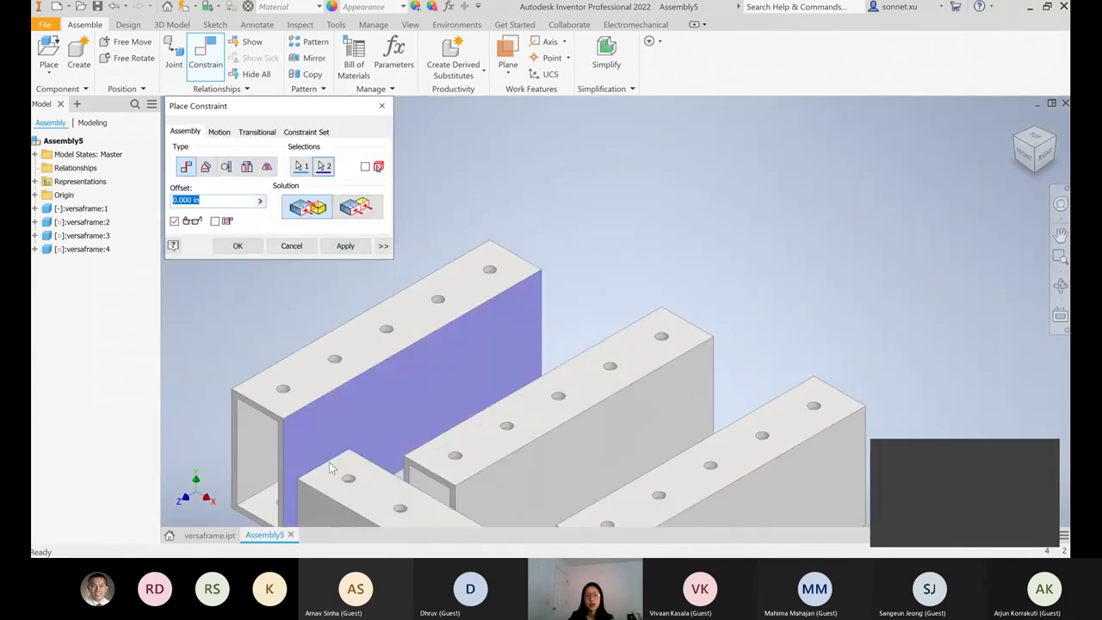
pyautogui.click(344, 245)
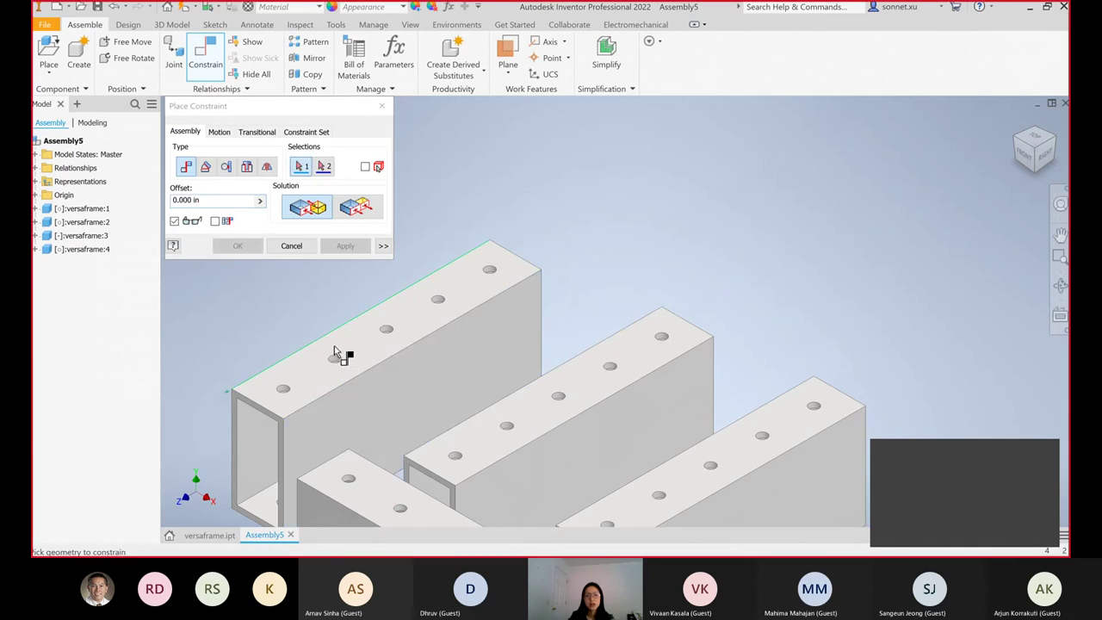
# - Constrain the top faces of the third and fourth tubes flush with a 0 in offset, and close the constraint command
pyautogui.click(315, 367)
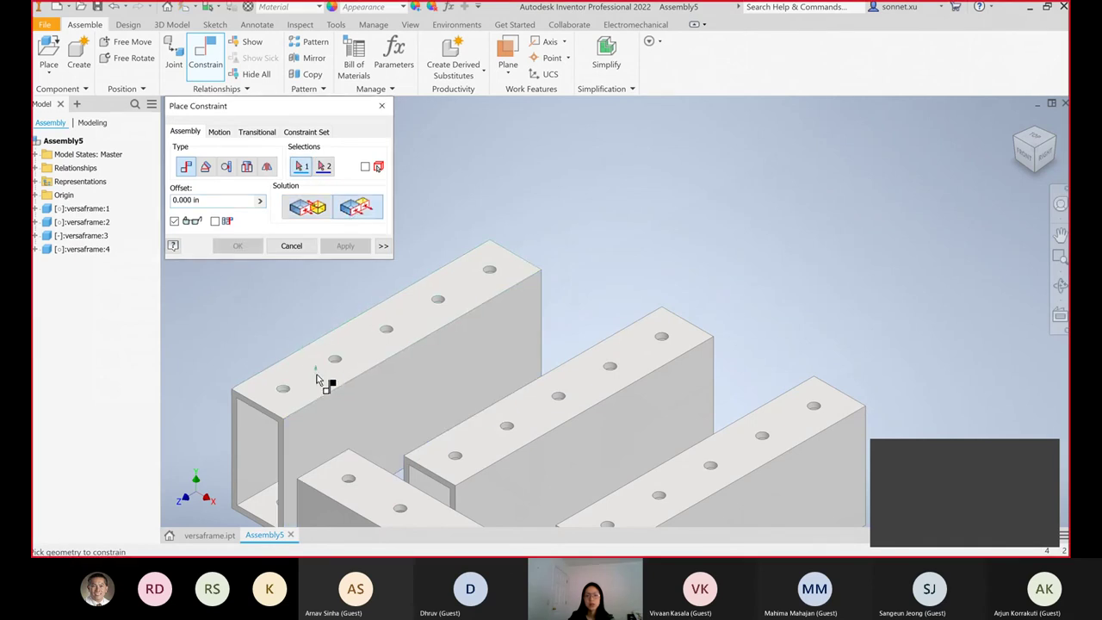
pyautogui.click(376, 495)
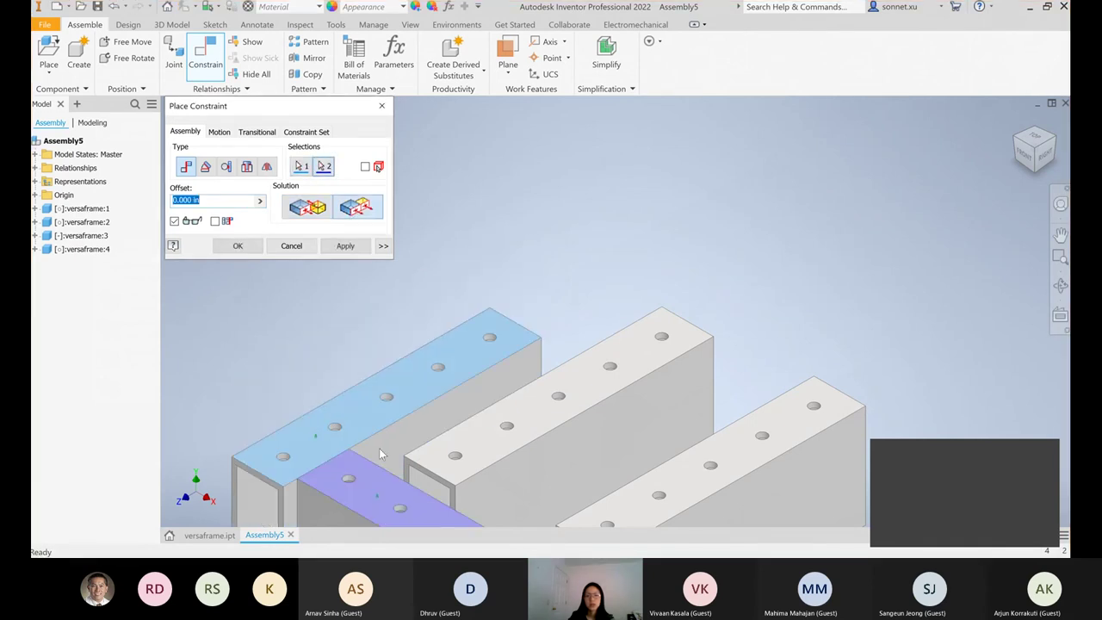
pyautogui.click(345, 246)
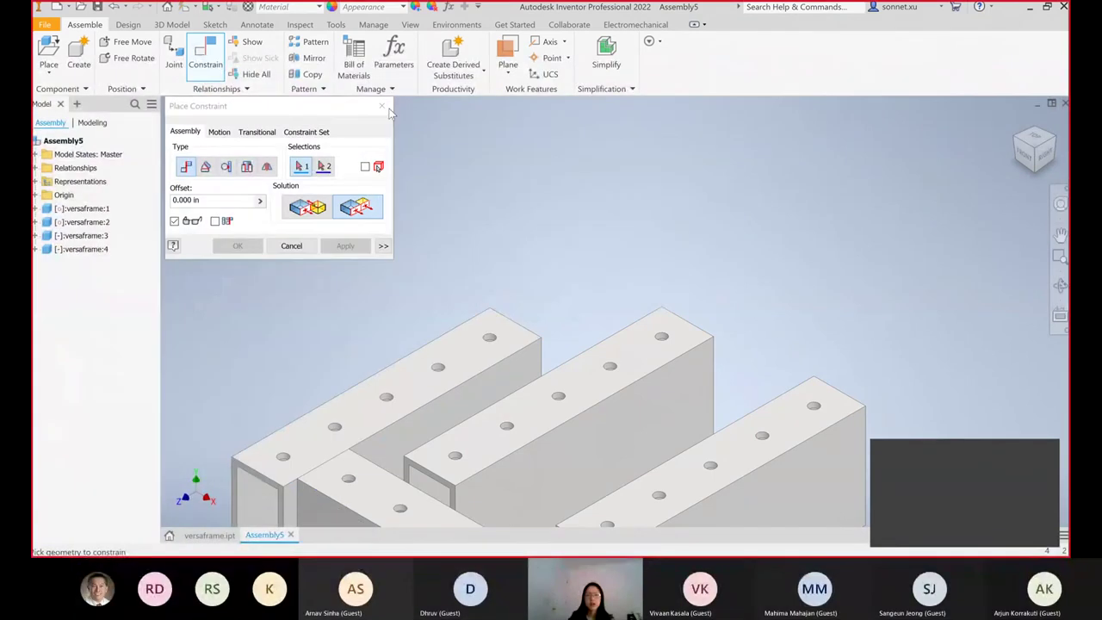
pyautogui.press('Escape')
pyautogui.click(1060, 234)
pyautogui.moveTo(282, 471); pyautogui.dragTo(357, 348)
pyautogui.press('Escape')
pyautogui.click(357, 334)
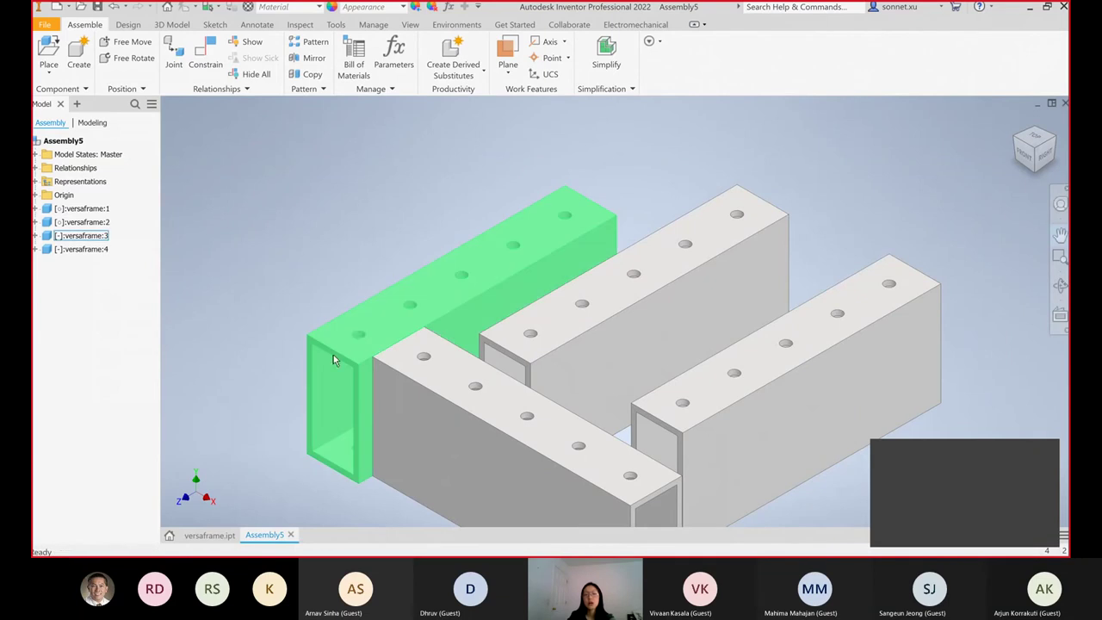